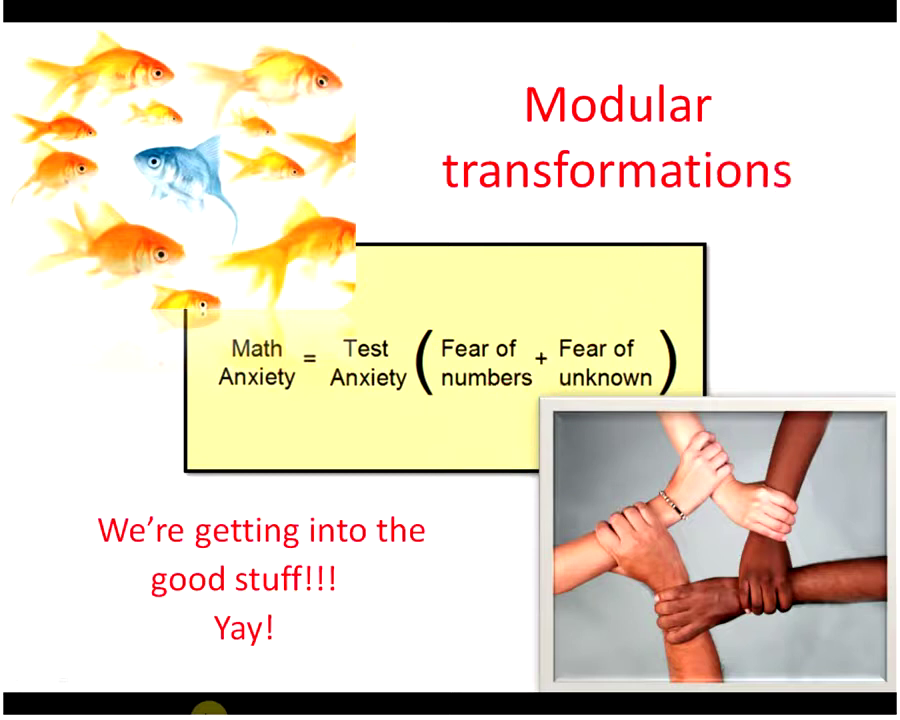
Advance past the final 'Modular transformations' slide and exit the slideshow.
click(258, 583)
click(258, 583)
Indent the cylinder and cube lines and place the caret on the blank line above them.
click(270, 686)
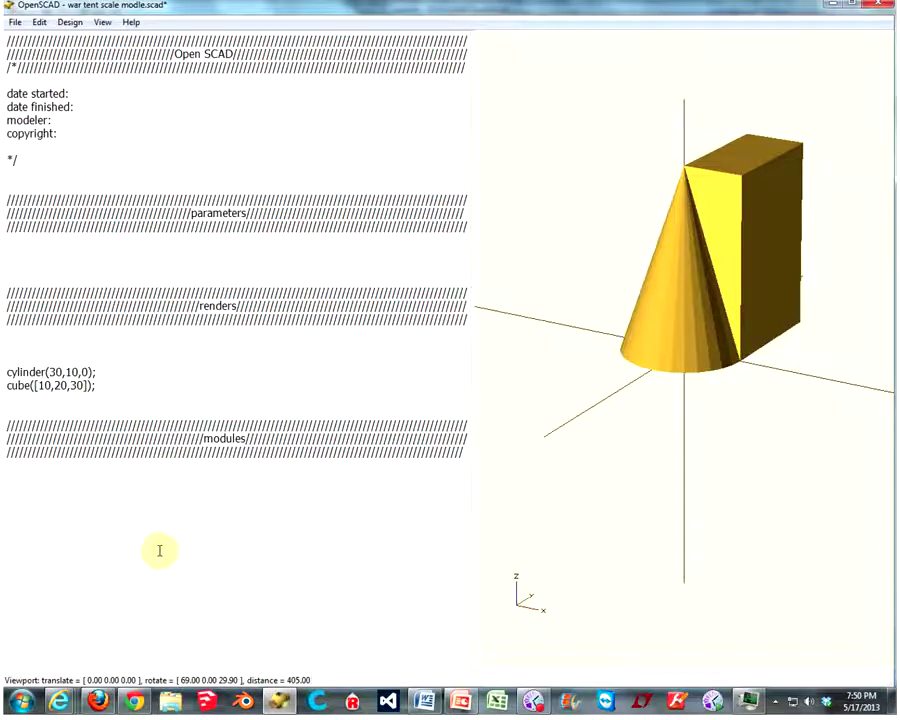
click(7, 379)
key(Tab)
key(Down)
key(Tab)
mouse_move(800, 246)
mouse_down()
mouse_move(786, 282)
mouse_move(805, 294)
mouse_move(798, 286)
mouse_up()
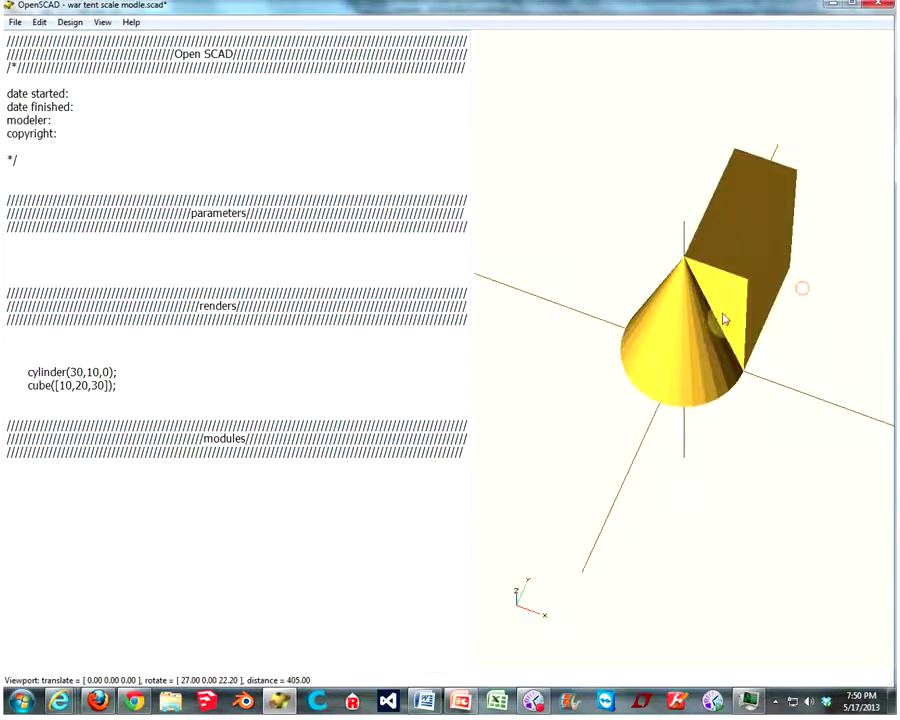
click(19, 360)
text(union(){)
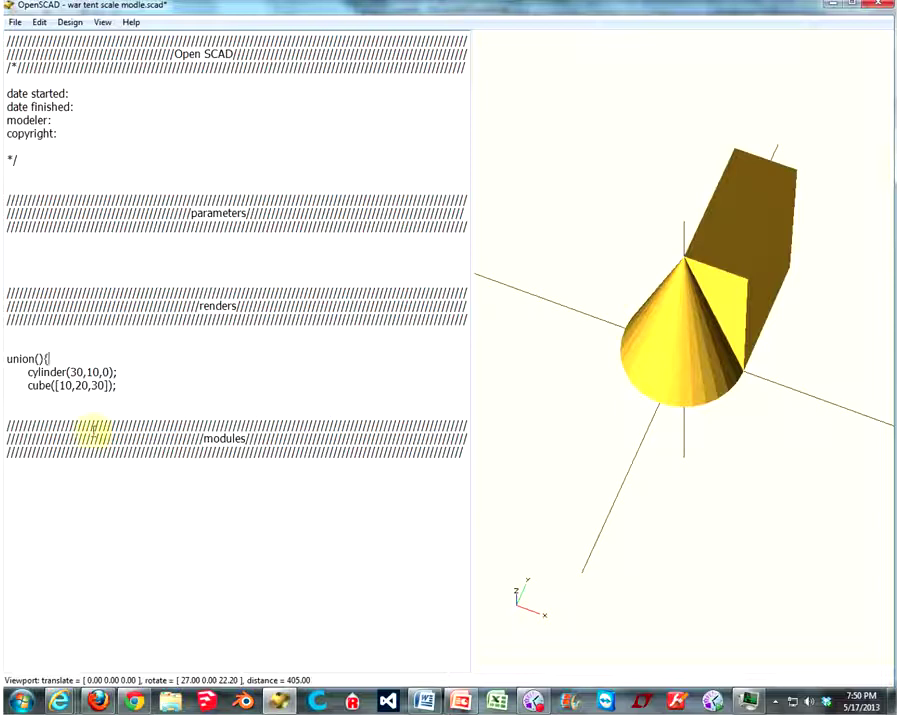
Complete union(){ … } braces around the cylinder and cube lines and orbit the merged preview.
click(48, 393)
text(})
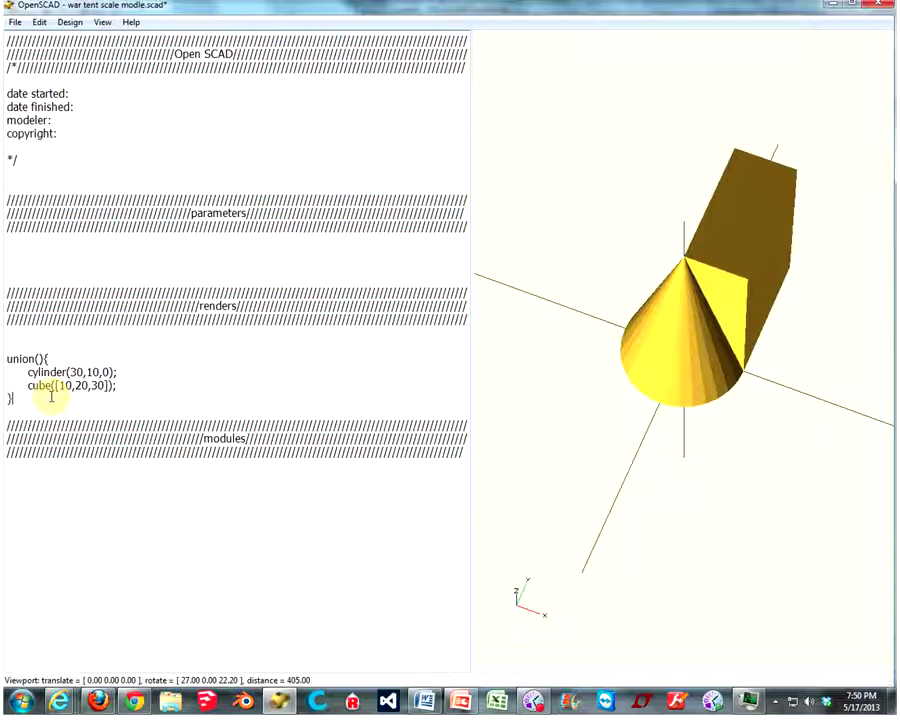
click(20, 361)
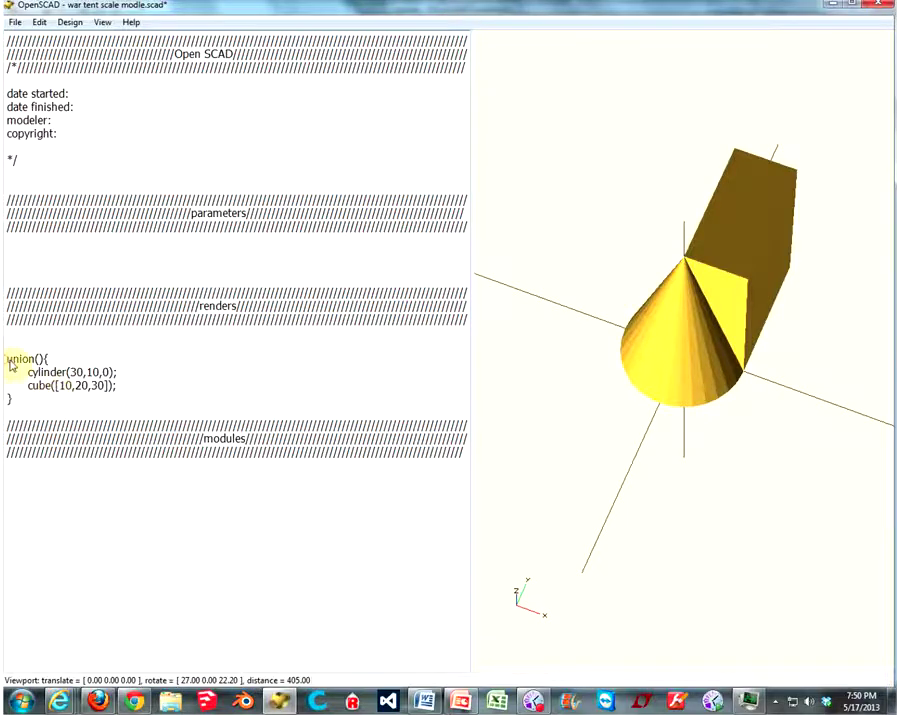
drag(10, 360, 34, 359)
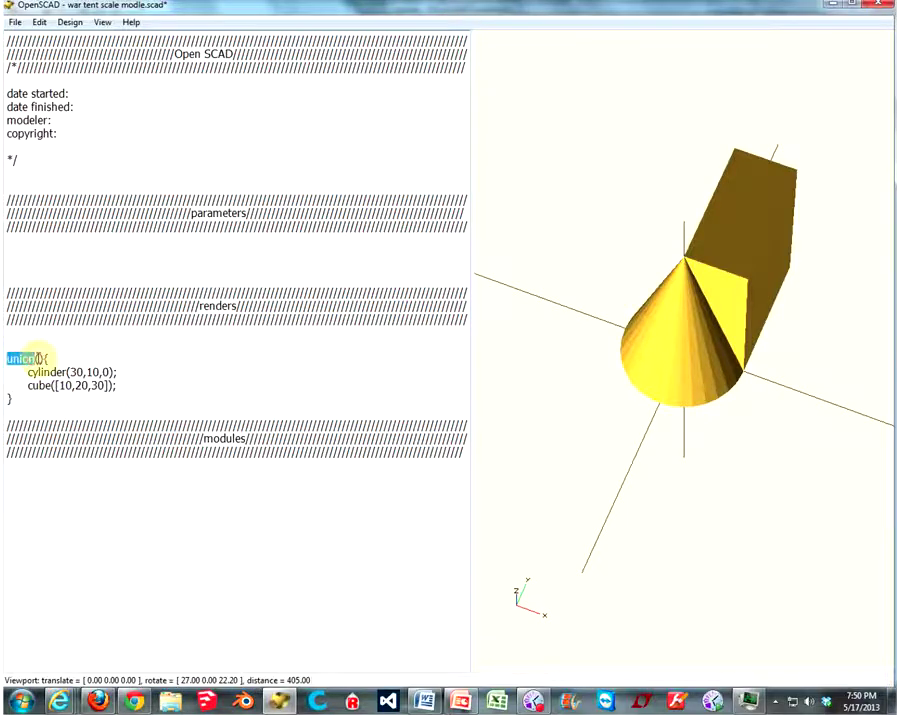
click(37, 359)
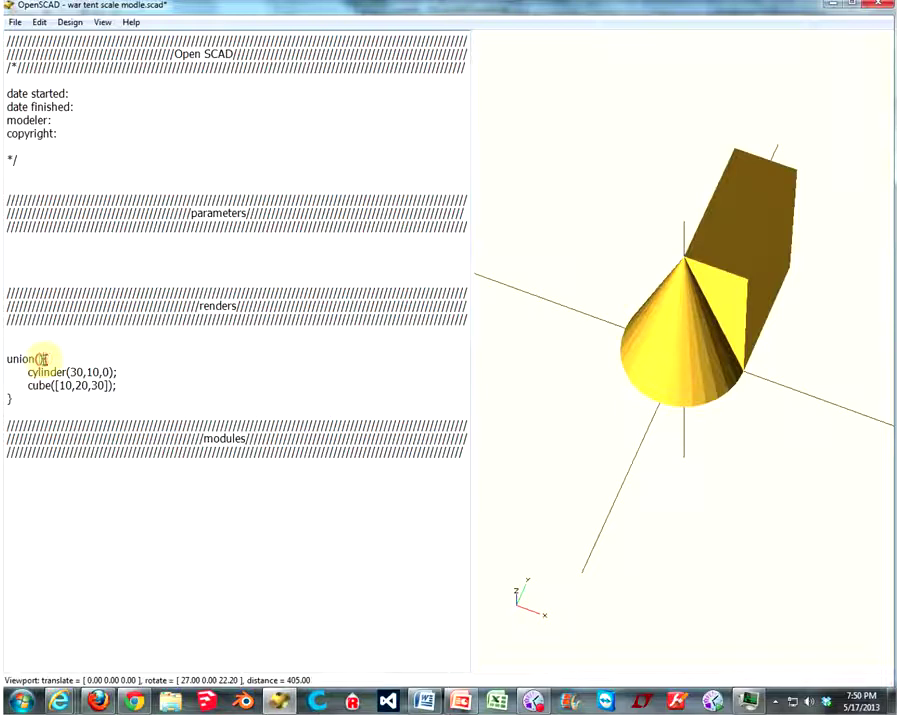
click(20, 398)
drag(115, 386, 25, 369)
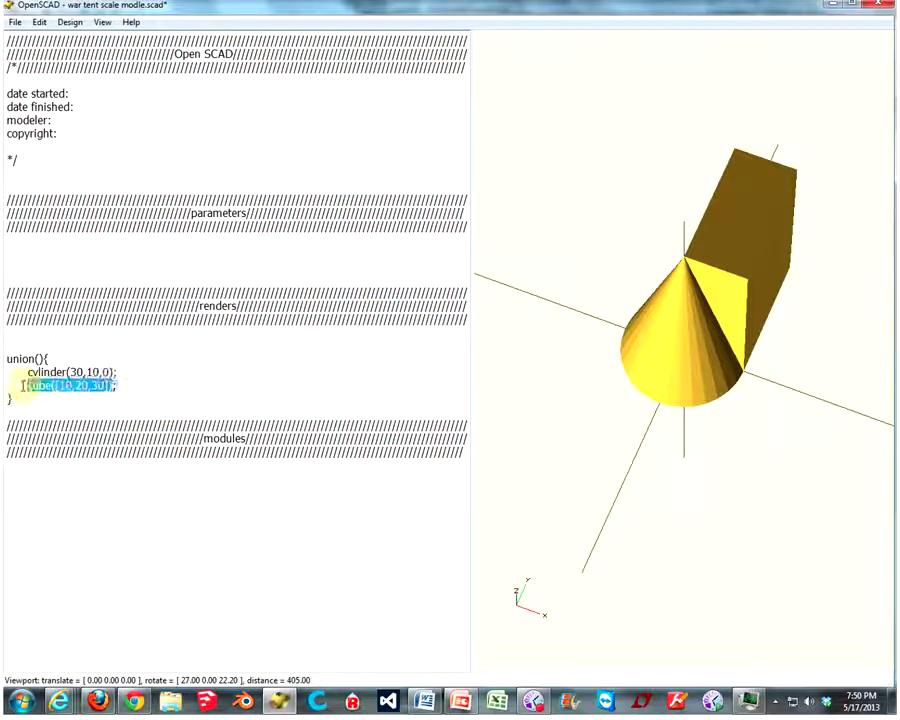
click(175, 383)
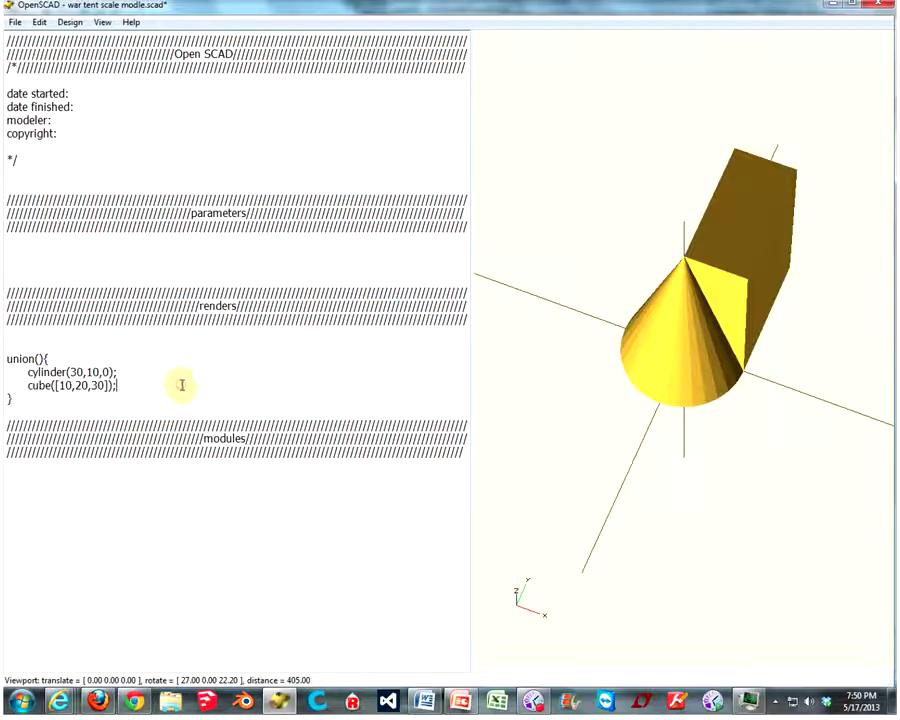
mouse_move(776, 336)
mouse_down()
mouse_move(668, 312)
mouse_move(580, 326)
mouse_move(783, 320)
mouse_move(809, 311)
mouse_move(742, 335)
mouse_up()
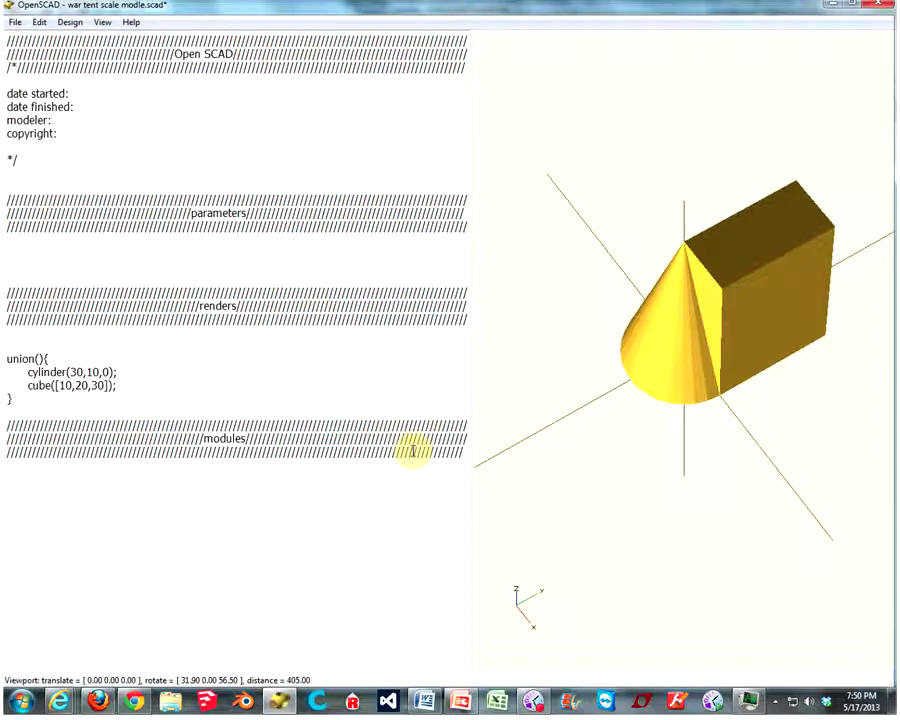
drag(7, 359, 34, 359)
drag(726, 350, 752, 343)
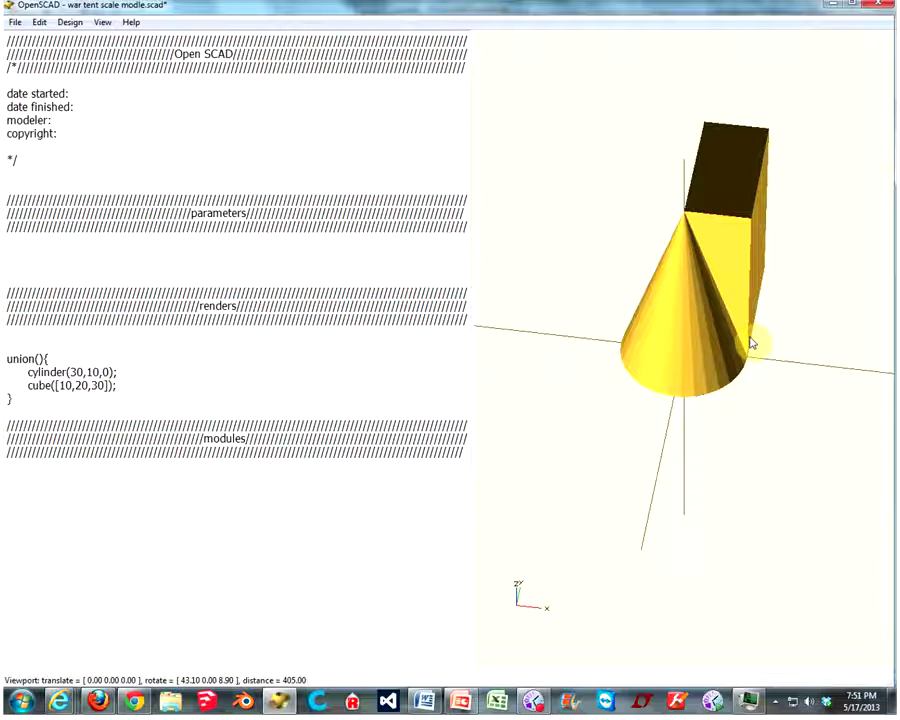
click(9, 348)
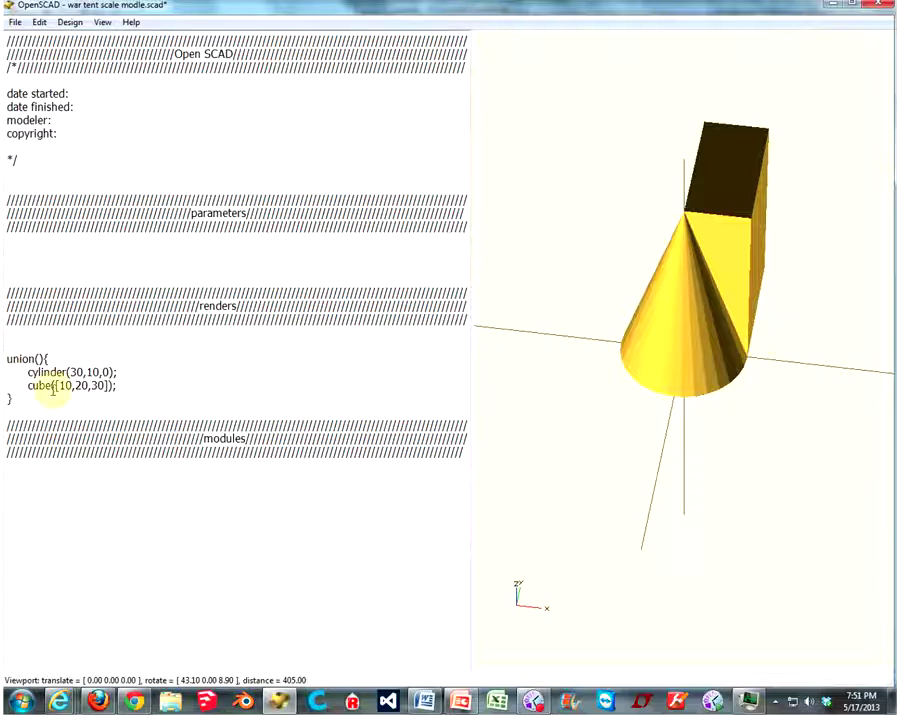
text(translate([50)
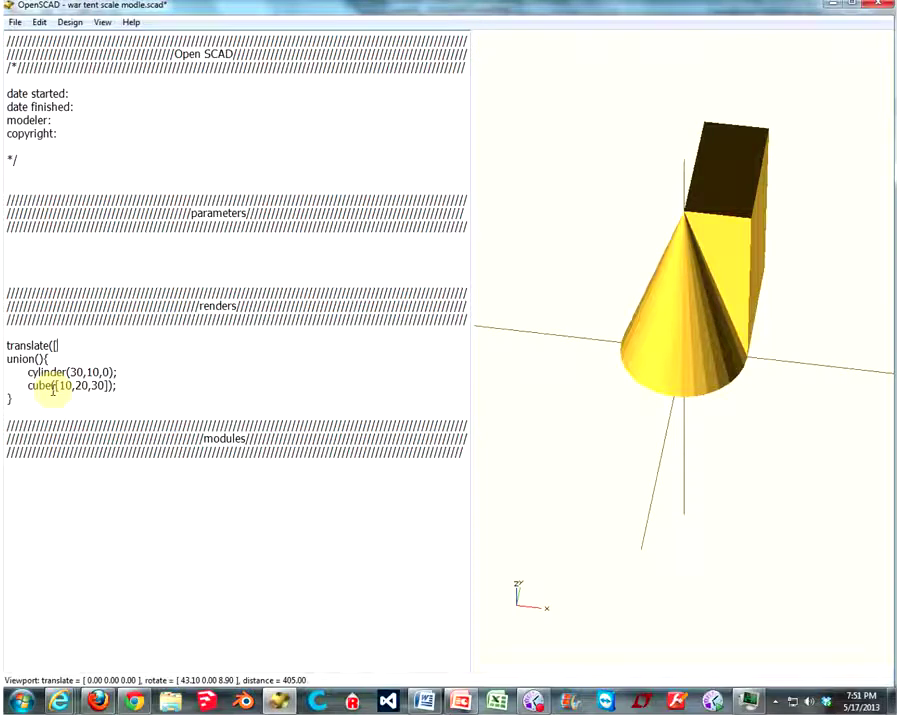
text(,0,0)
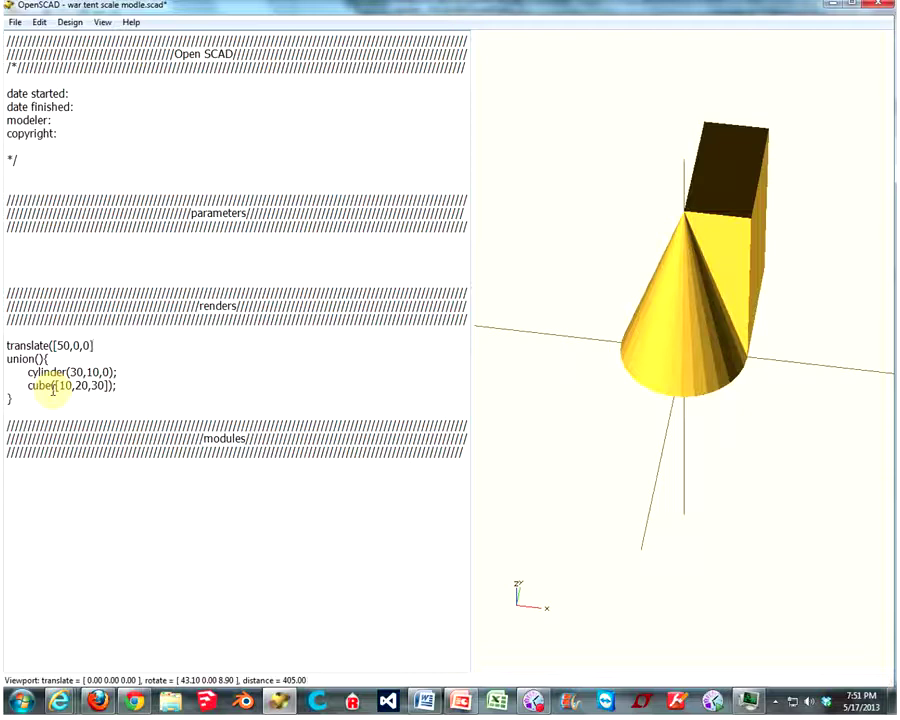
key(F5)
scroll(640, 340, down, 3)
scroll(760, 355, down, 3)
drag(800, 365, 773, 349)
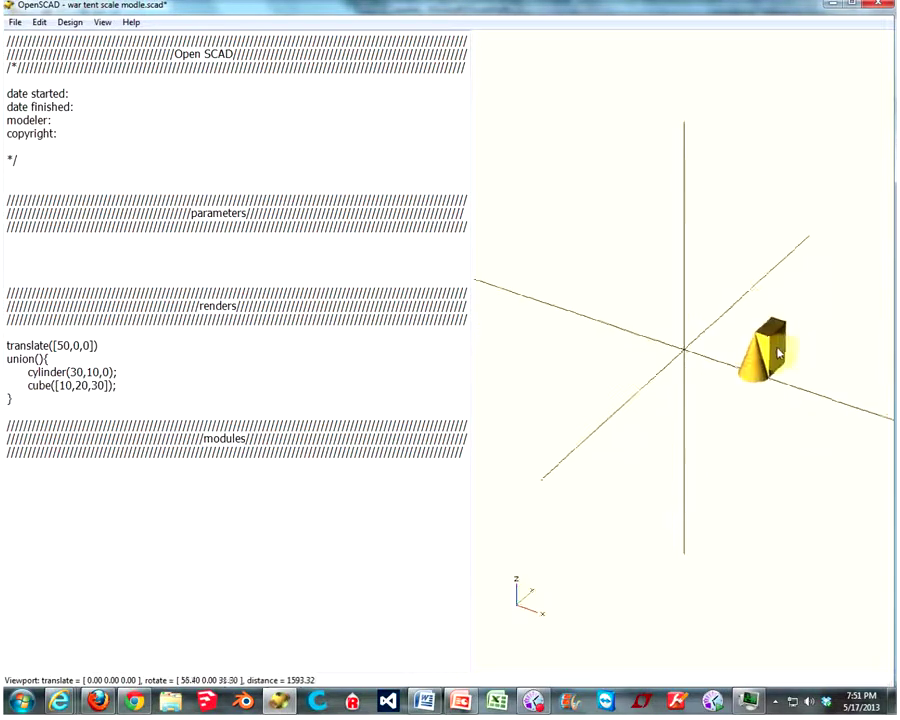
drag(530, 275, 538, 277)
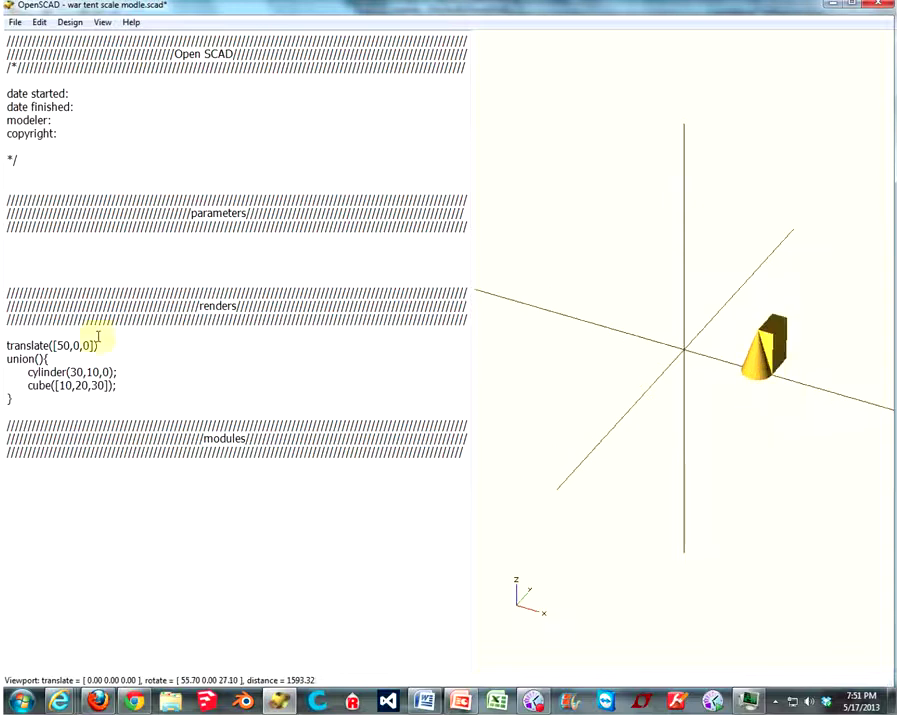
drag(112, 345, 5, 350)
key(Delete)
key(F5)
scroll(690, 250, up, 3)
scroll(690, 330, up, 2)
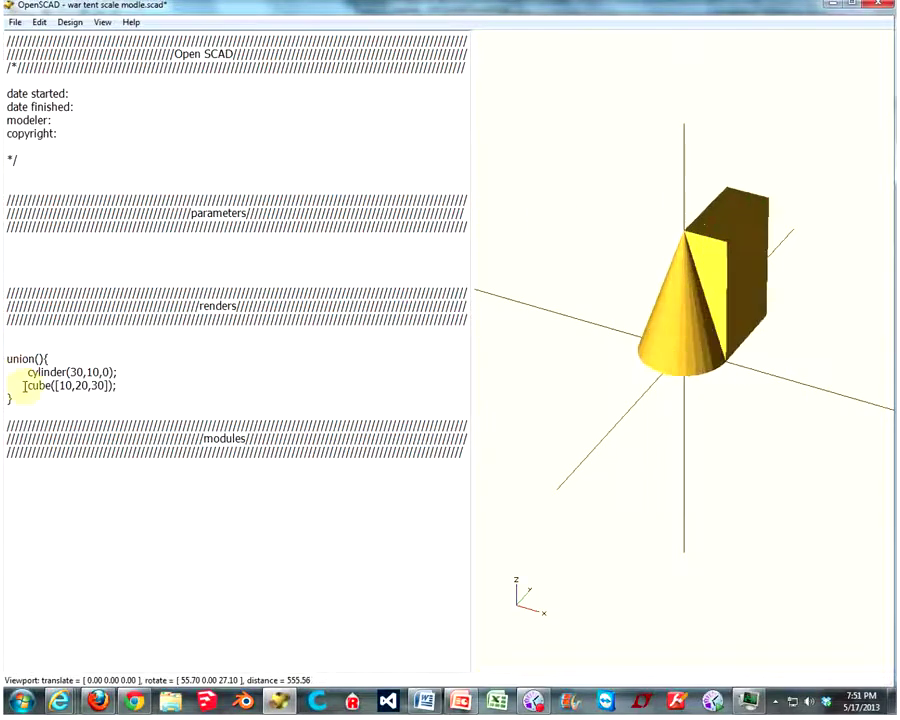
Replace union with difference and preview the box cut away from the cone.
drag(36, 360, 5, 362)
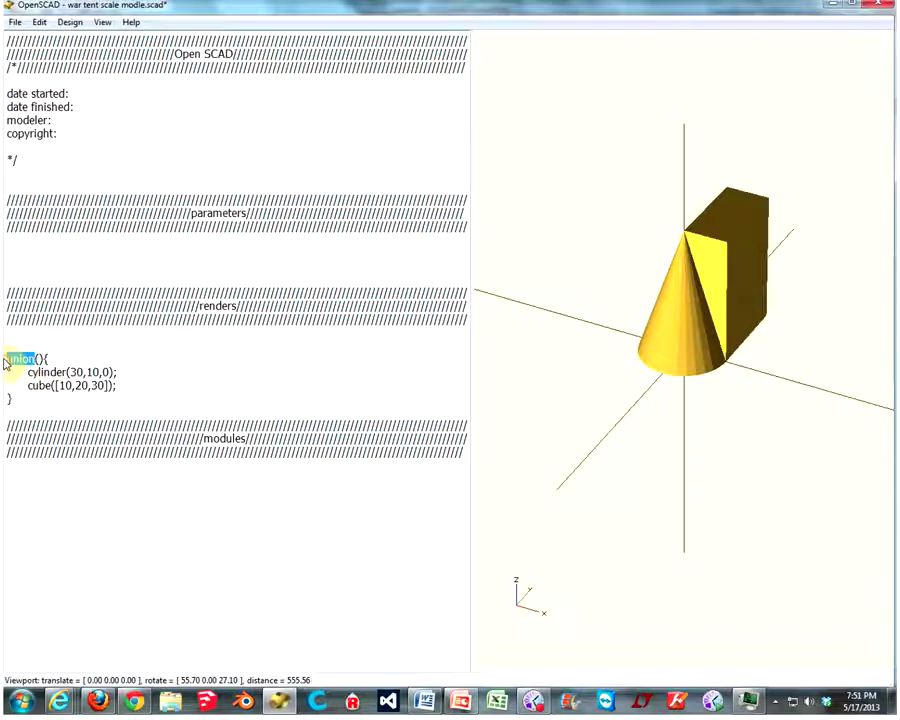
key(Delete)
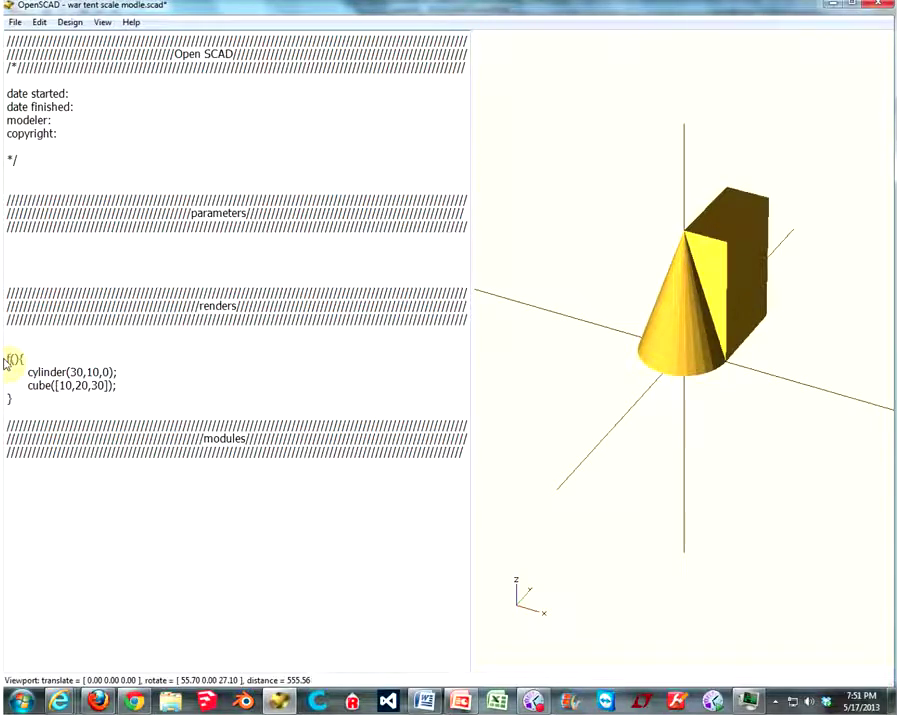
text(difference)
key(F5)
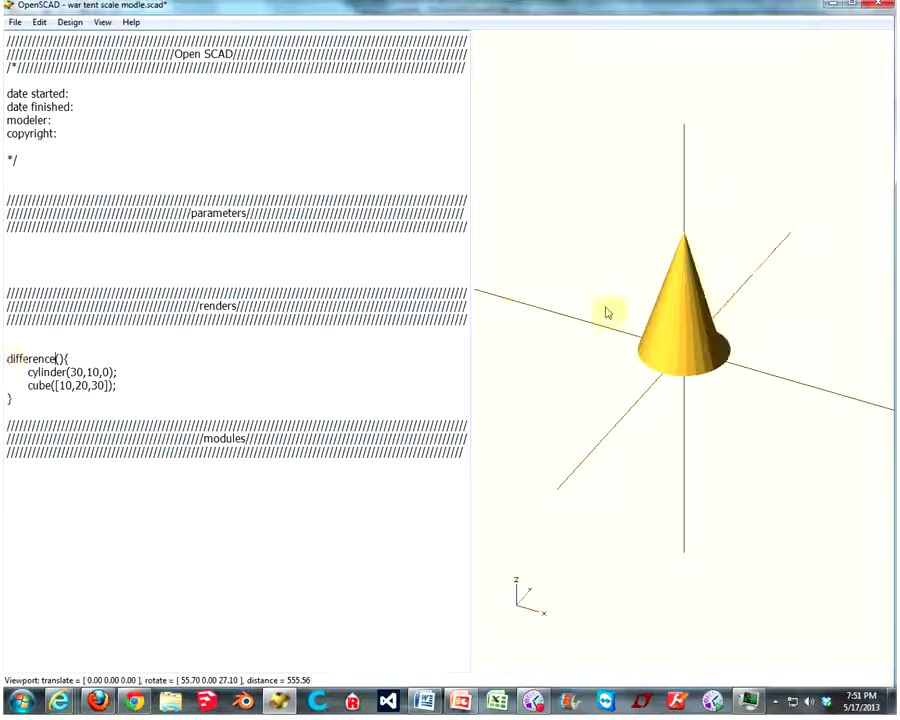
mouse_move(728, 330)
mouse_down()
mouse_move(712, 352)
mouse_move(678, 364)
mouse_move(645, 358)
mouse_move(635, 346)
mouse_up()
drag(64, 372, 22, 372)
Highlight the cylinder and cube lines while inspecting the cut cone.
drag(85, 372, 118, 372)
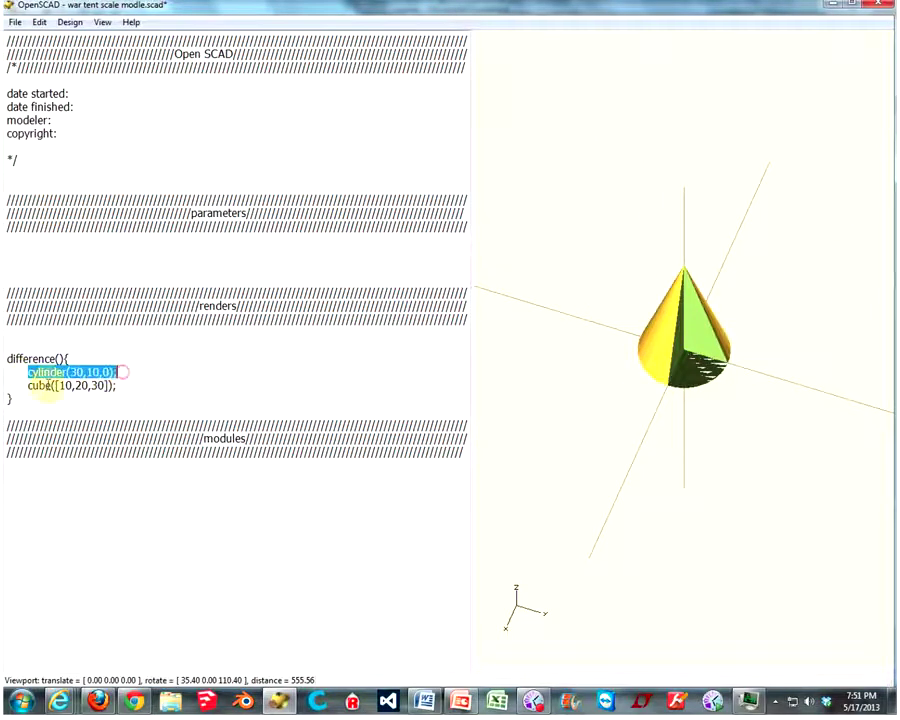
drag(22, 385, 118, 385)
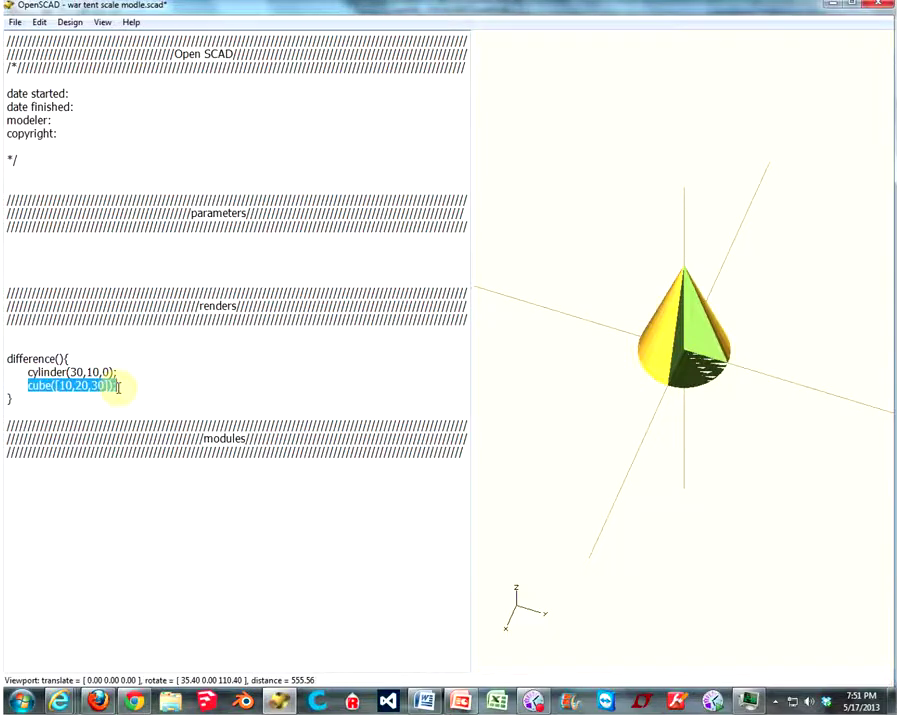
drag(716, 348, 712, 352)
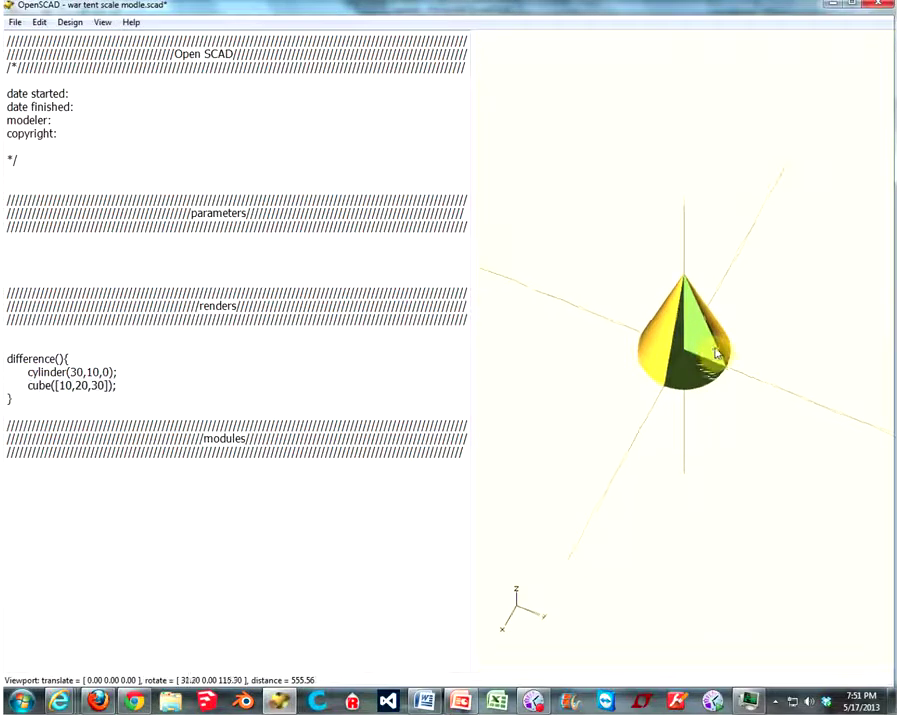
drag(28, 372, 132, 373)
click(28, 385)
Prefix the cube with # to preview it as a translucent ghost, then remove the #.
text(#)
key(F5)
mouse_move(743, 373)
mouse_down()
mouse_move(657, 360)
mouse_move(706, 352)
mouse_move(686, 414)
mouse_move(746, 396)
mouse_move(778, 422)
mouse_move(755, 237)
mouse_up()
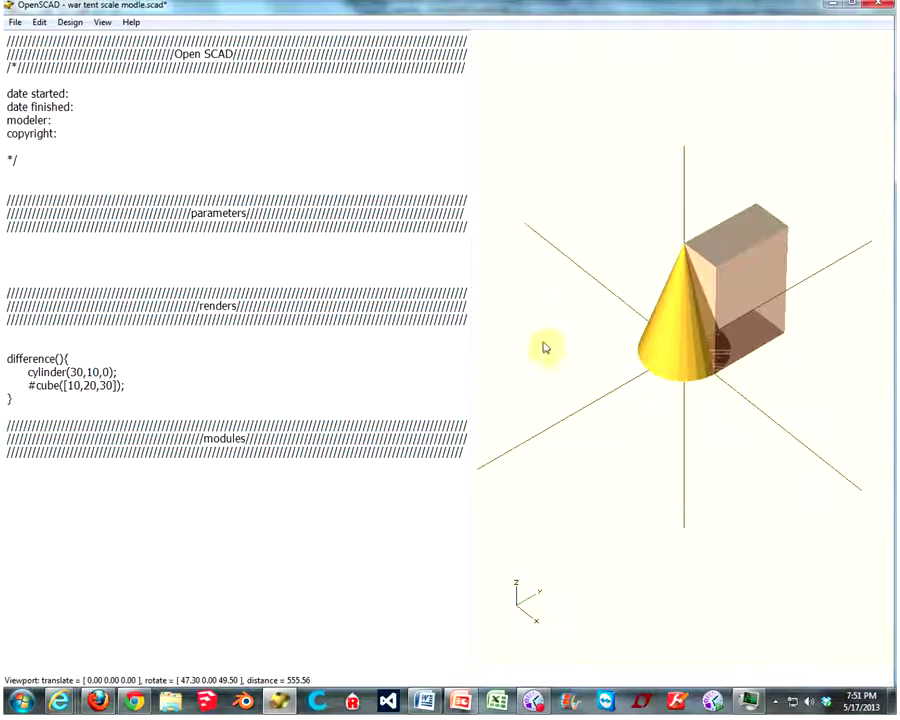
mouse_move(669, 381)
mouse_down()
mouse_move(614, 402)
mouse_move(666, 389)
mouse_up()
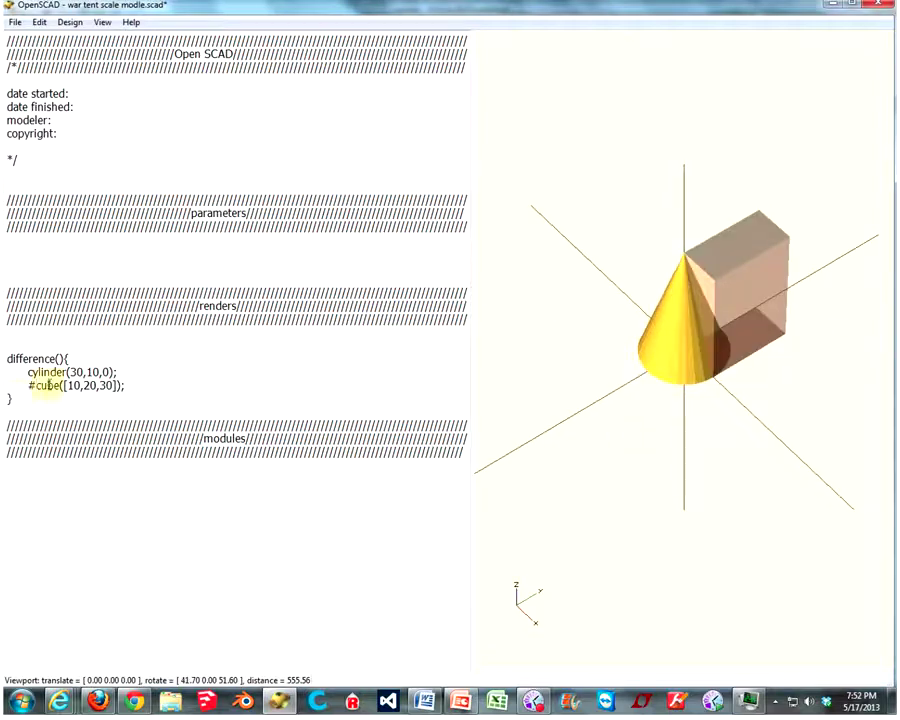
key(BackSpace)
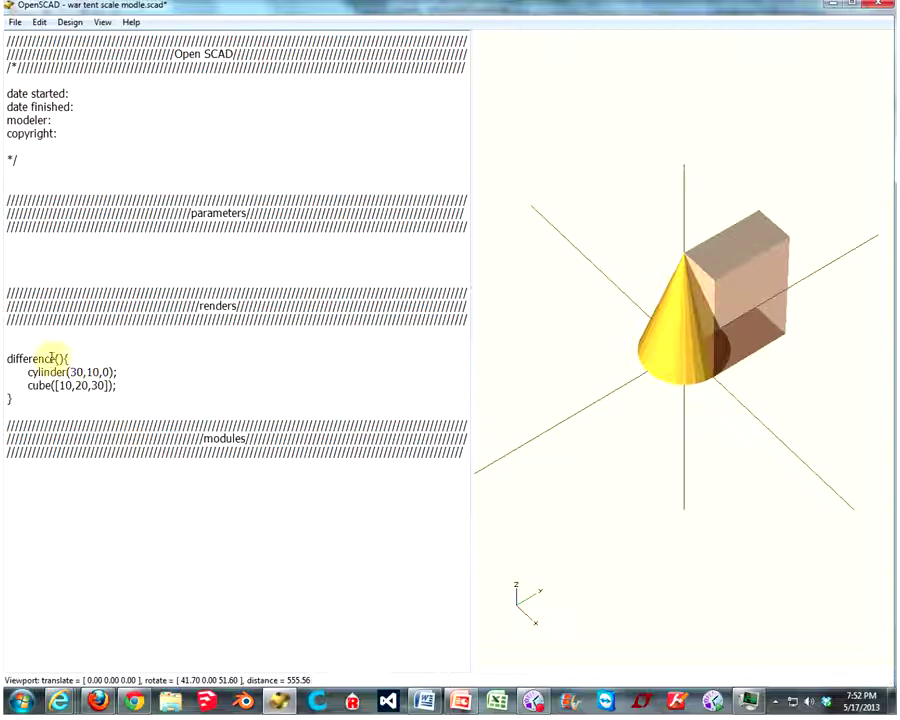
Change difference to hull and view the single solid wrapping cone and box from several sides.
drag(54, 358, 5, 364)
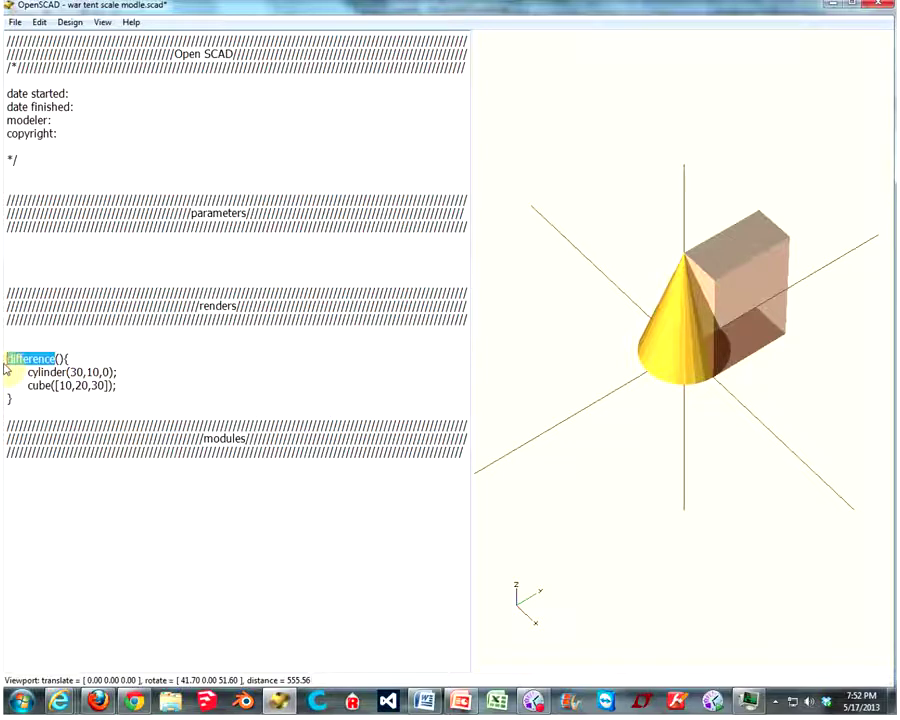
text(hull)
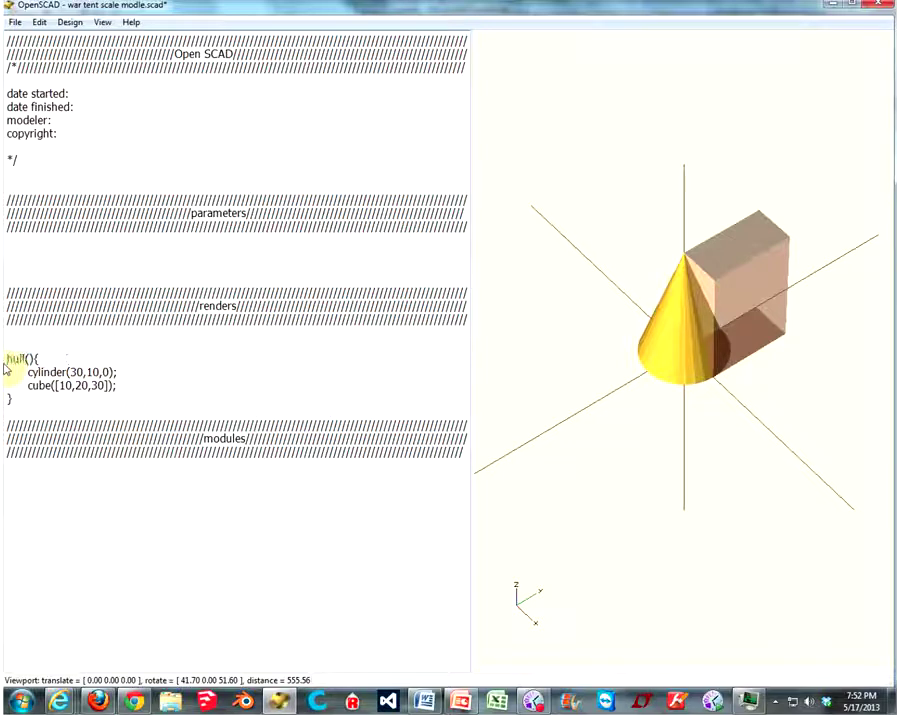
key(F5)
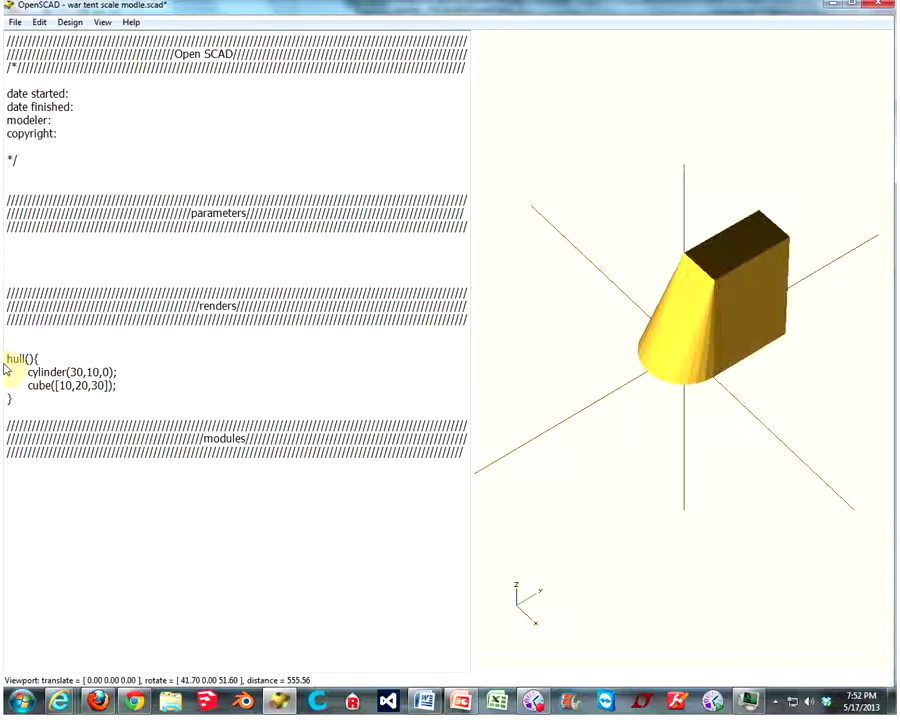
mouse_move(625, 365)
mouse_down()
mouse_move(745, 355)
mouse_move(710, 365)
mouse_up()
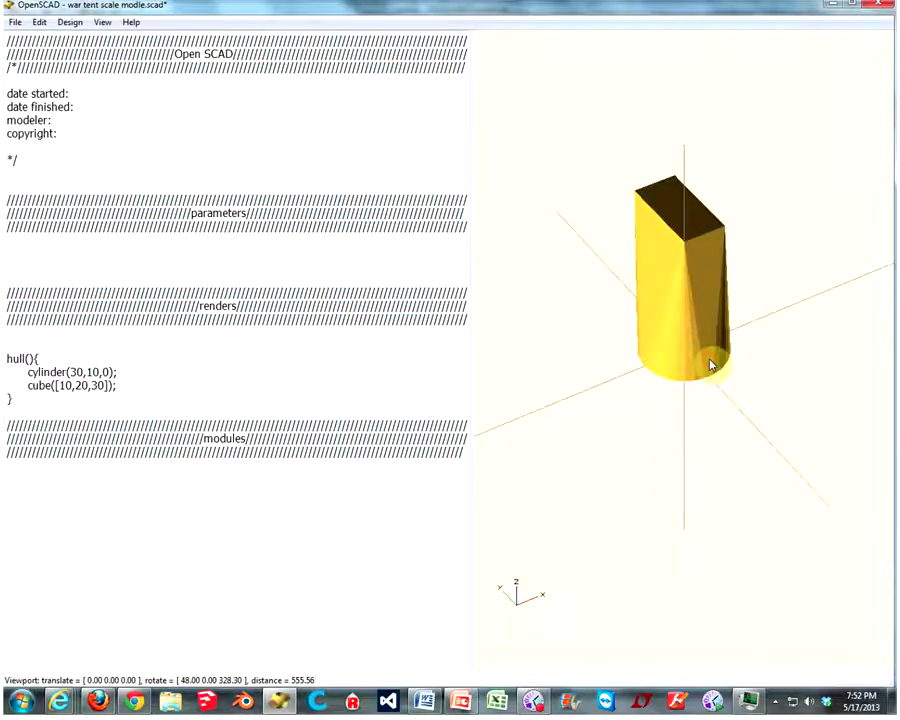
mouse_move(696, 330)
mouse_down()
mouse_move(640, 316)
mouse_move(656, 316)
mouse_move(674, 358)
mouse_move(689, 367)
mouse_up()
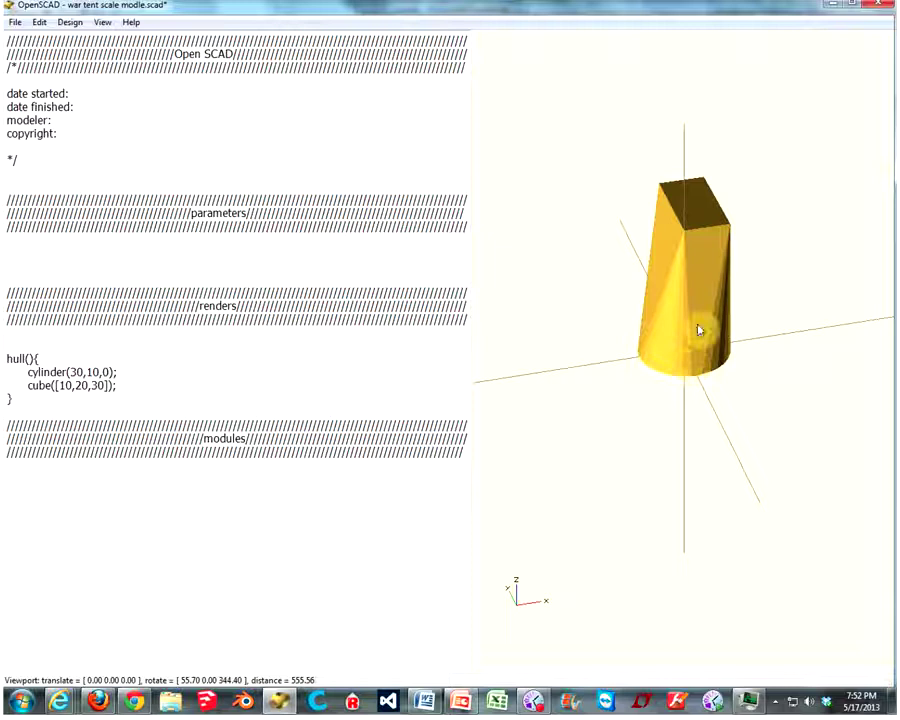
drag(716, 317, 669, 323)
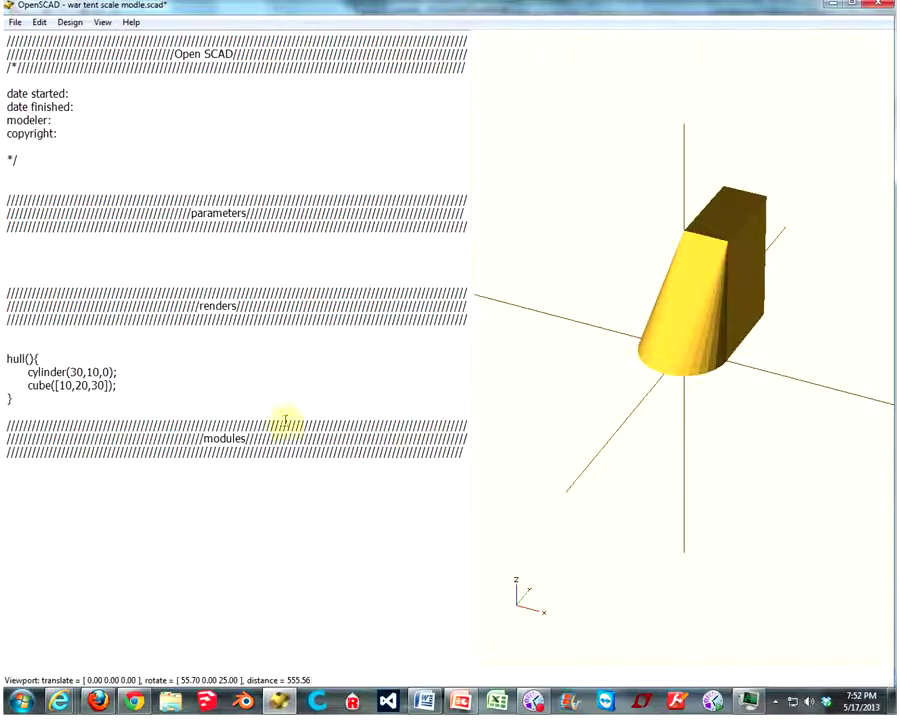
Replace hull with minkowski and orbit the rounded, tapered sum of the cone and box.
double_click(22, 359)
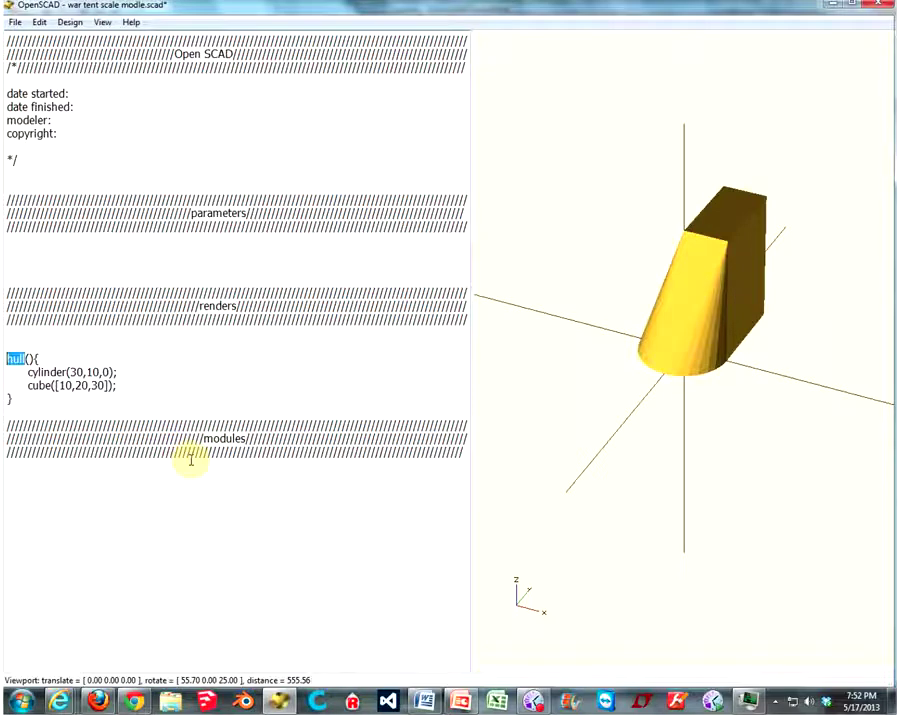
text(minko)
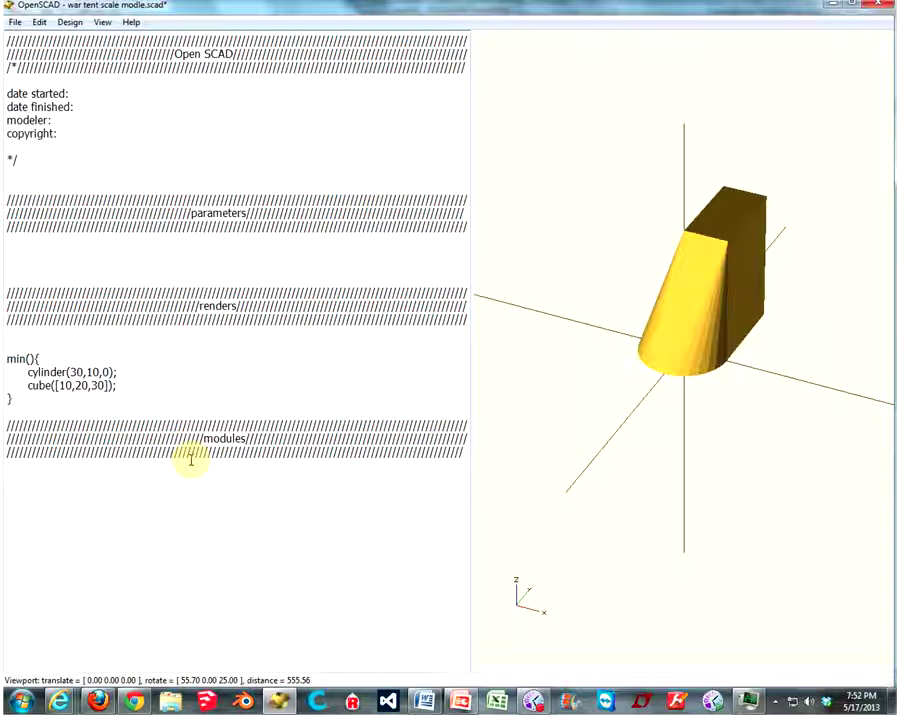
text(wski)
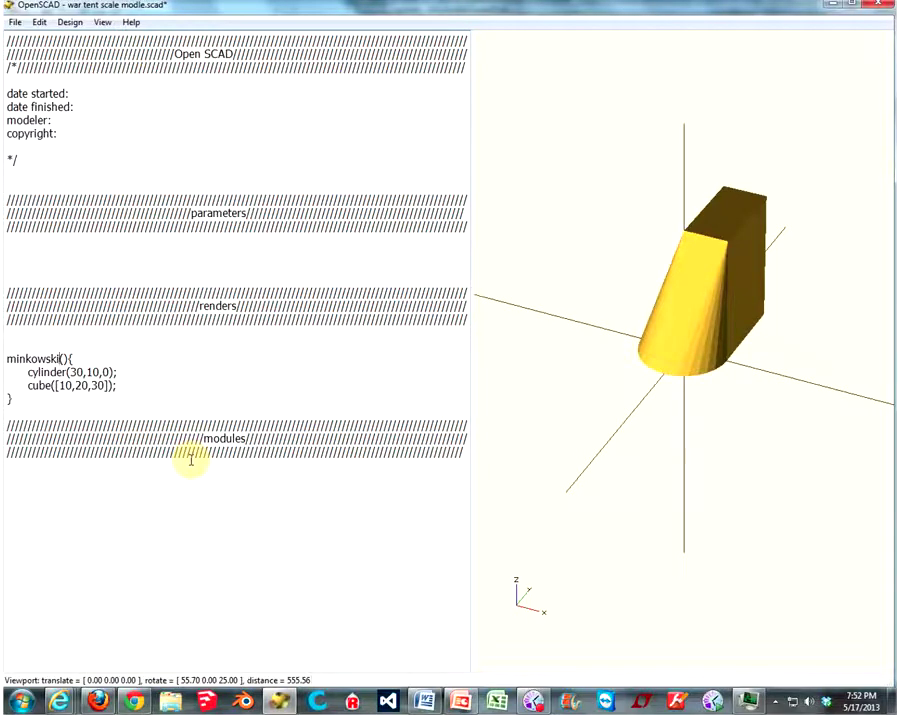
key(F5)
mouse_move(704, 414)
mouse_down()
mouse_move(712, 420)
mouse_move(680, 430)
mouse_up()
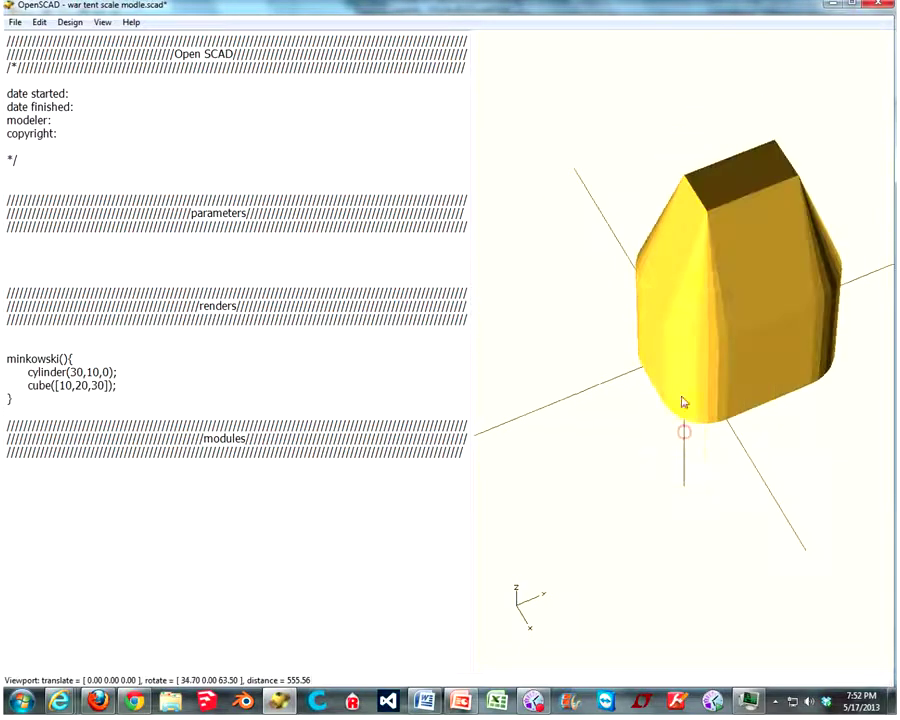
scroll(707, 286, down, 1)
mouse_move(714, 340)
mouse_down()
mouse_move(710, 352)
mouse_move(676, 340)
mouse_move(678, 328)
mouse_move(770, 304)
mouse_move(744, 336)
mouse_move(700, 350)
mouse_up()
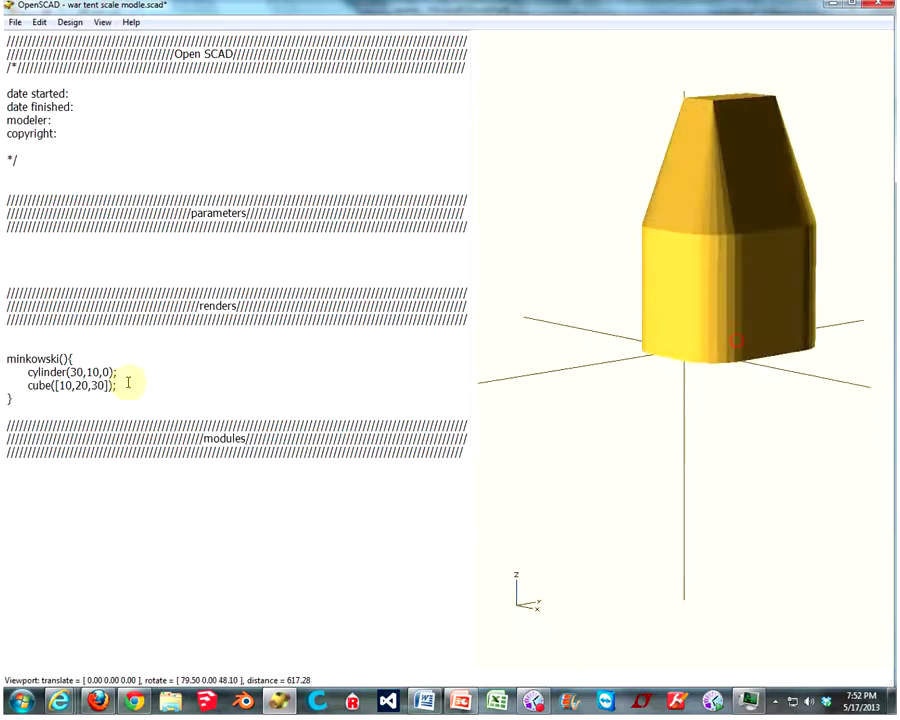
drag(25, 372, 96, 372)
drag(30, 385, 90, 385)
mouse_move(650, 356)
mouse_down()
mouse_move(697, 311)
mouse_move(640, 376)
mouse_move(562, 352)
mouse_move(674, 430)
mouse_move(701, 402)
mouse_move(757, 394)
mouse_move(769, 376)
mouse_move(750, 370)
mouse_up()
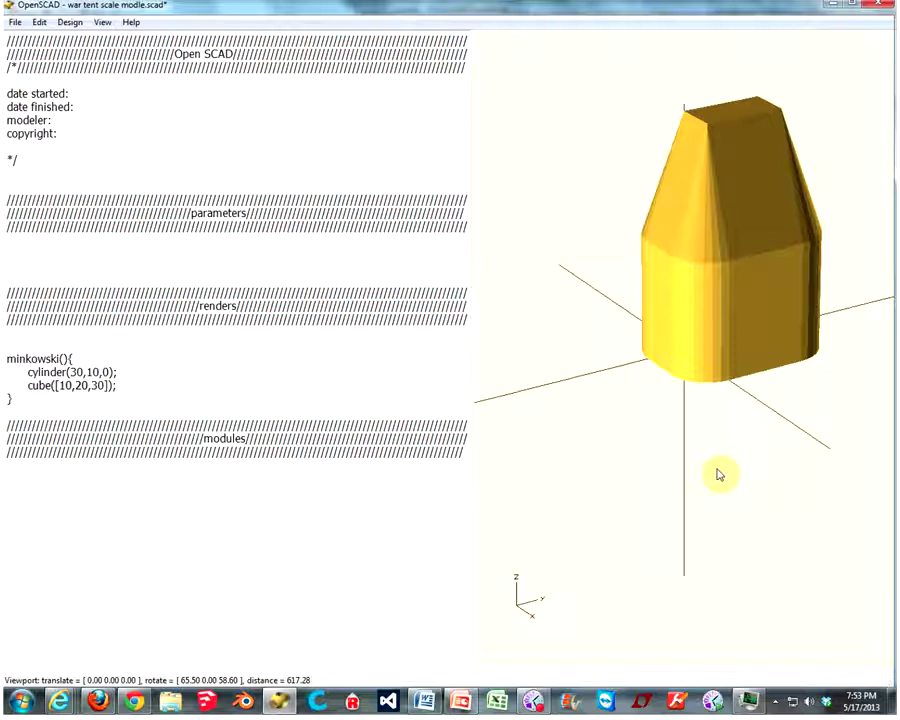
Delete minkowski and type intersection in its place.
drag(59, 358, 5, 362)
key(BackSpace)
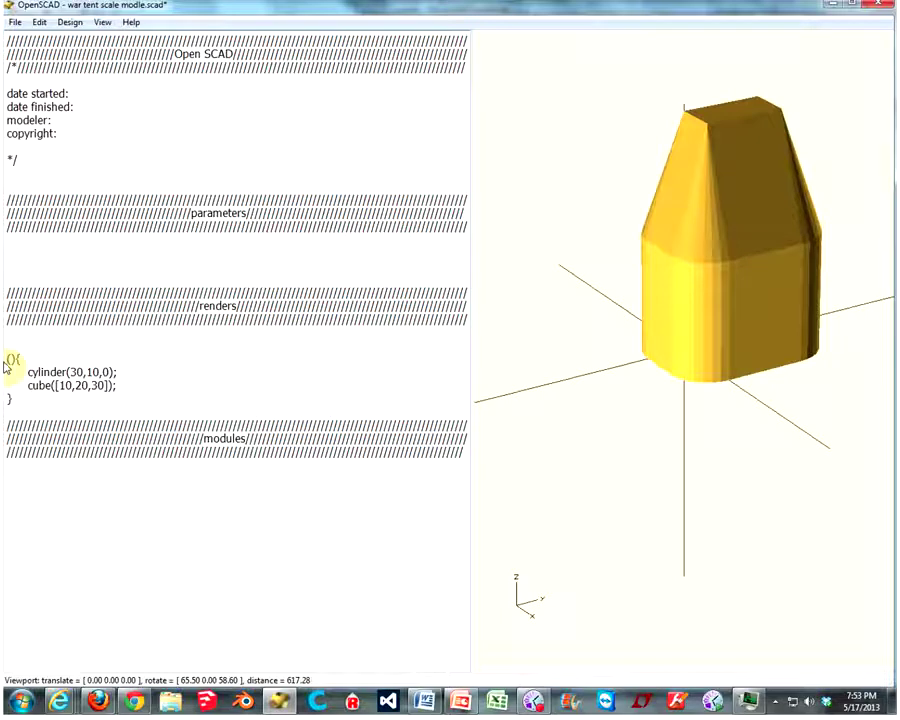
text(inter)
text(section)
Preview the small quarter-cone wedge where cylinder(30,10,0) and cube([10,20,30]) overlap, from several angles.
key(F5)
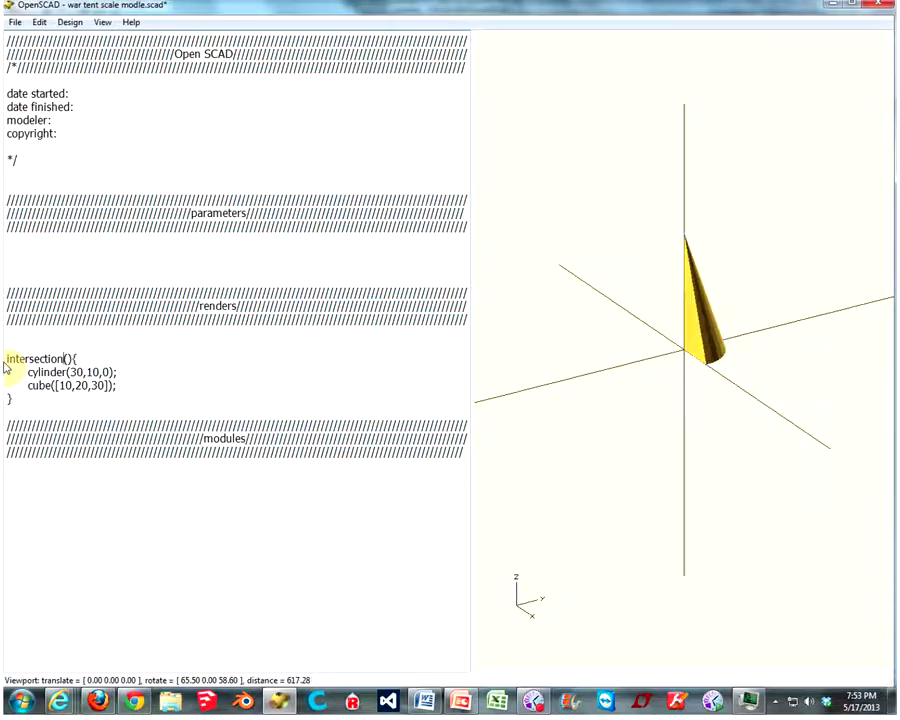
click(808, 352)
drag(808, 352, 744, 366)
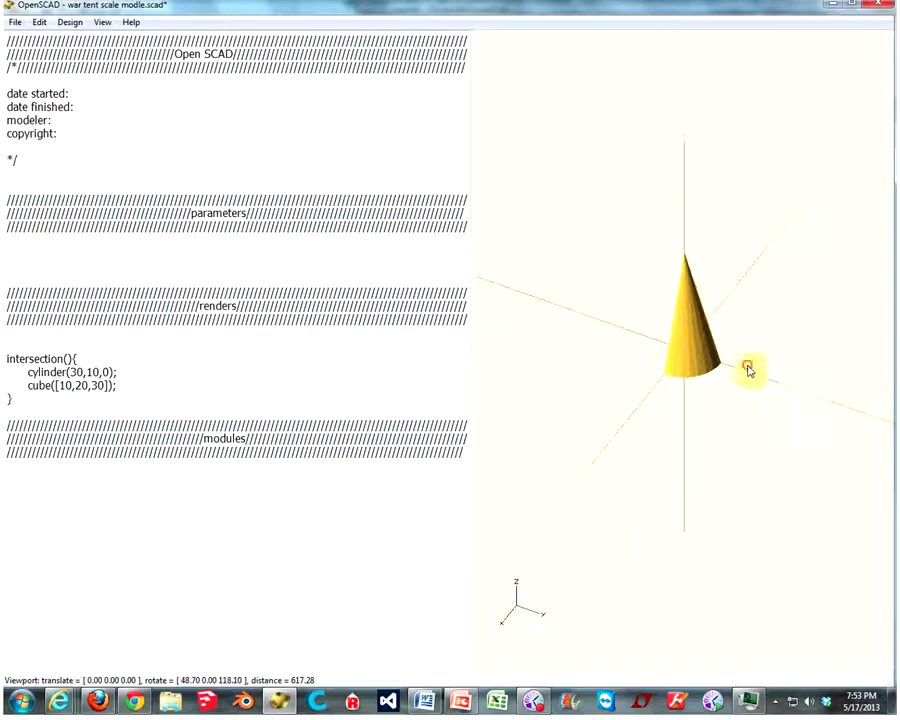
drag(27, 372, 118, 372)
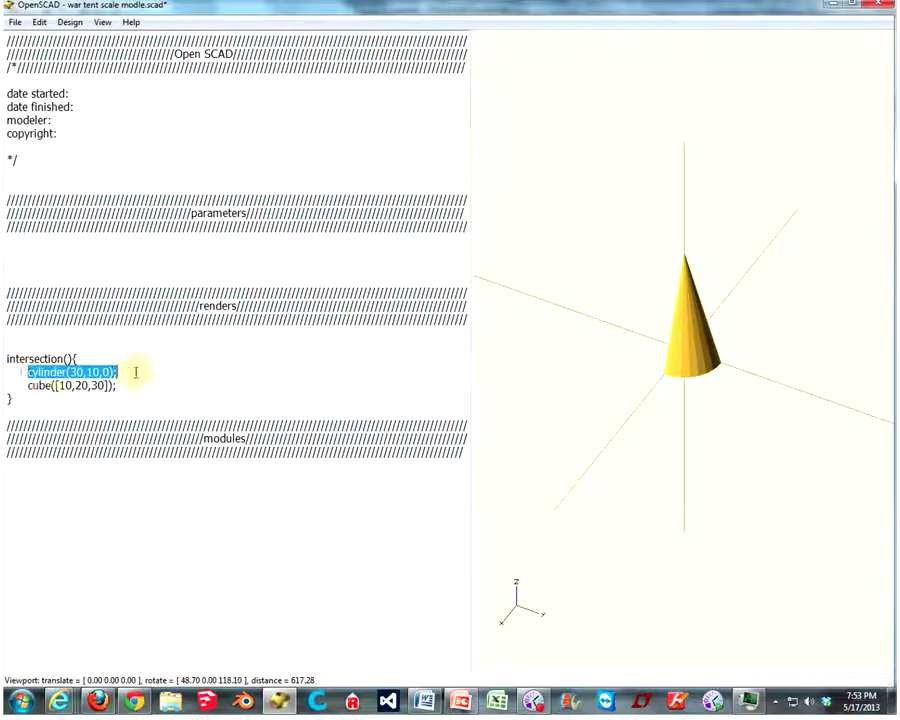
drag(28, 386, 118, 386)
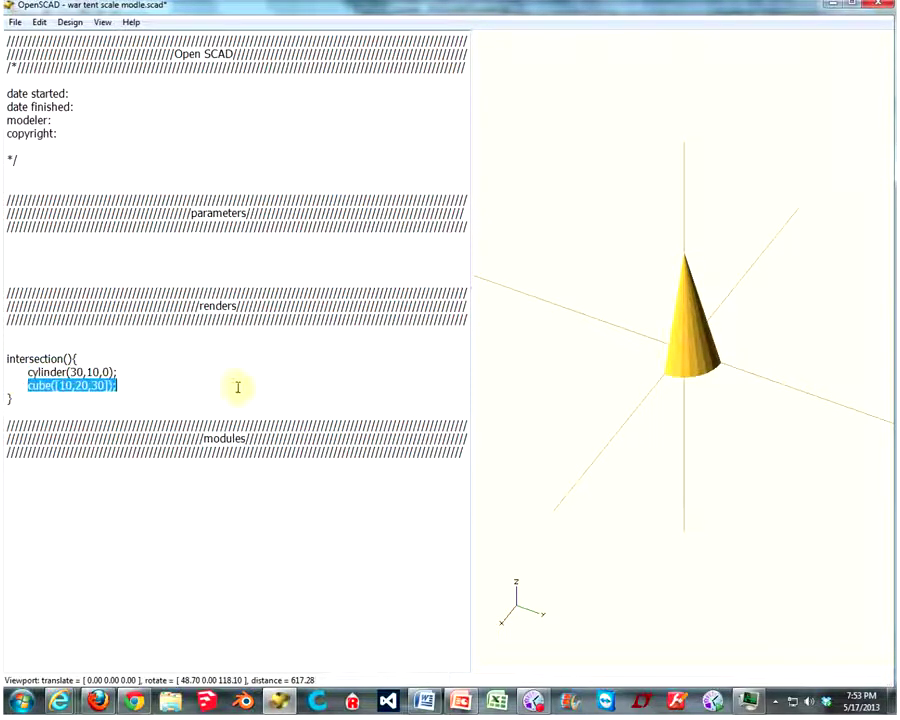
mouse_move(712, 326)
mouse_down()
mouse_move(697, 333)
mouse_move(741, 362)
mouse_move(790, 342)
mouse_move(780, 305)
mouse_move(717, 355)
mouse_move(758, 352)
mouse_up()
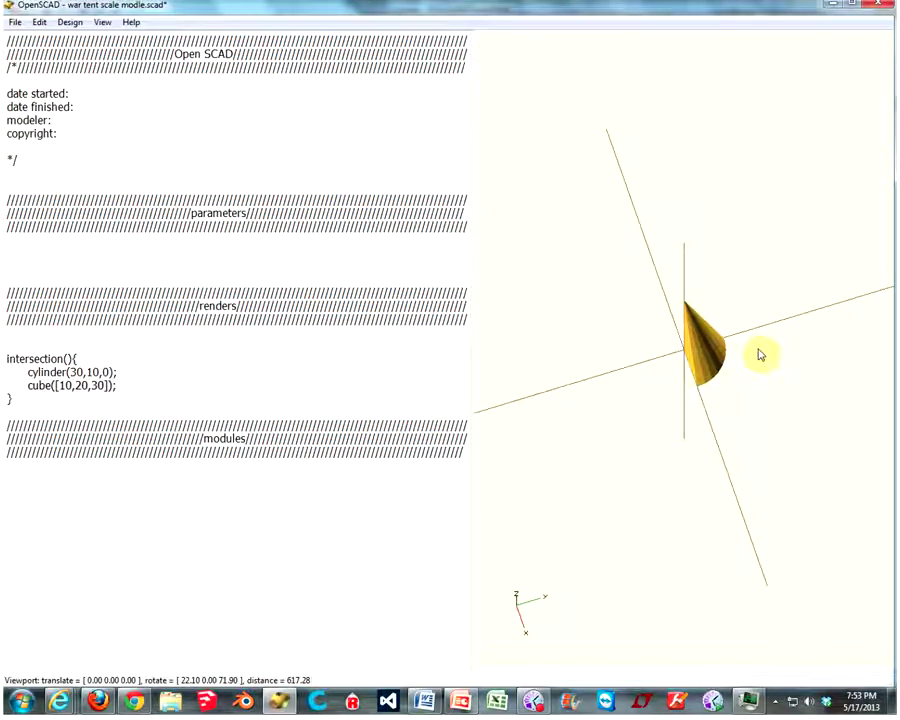
mouse_move(680, 356)
mouse_down()
mouse_move(754, 377)
mouse_move(750, 386)
mouse_move(759, 378)
mouse_move(753, 362)
mouse_move(771, 362)
mouse_up()
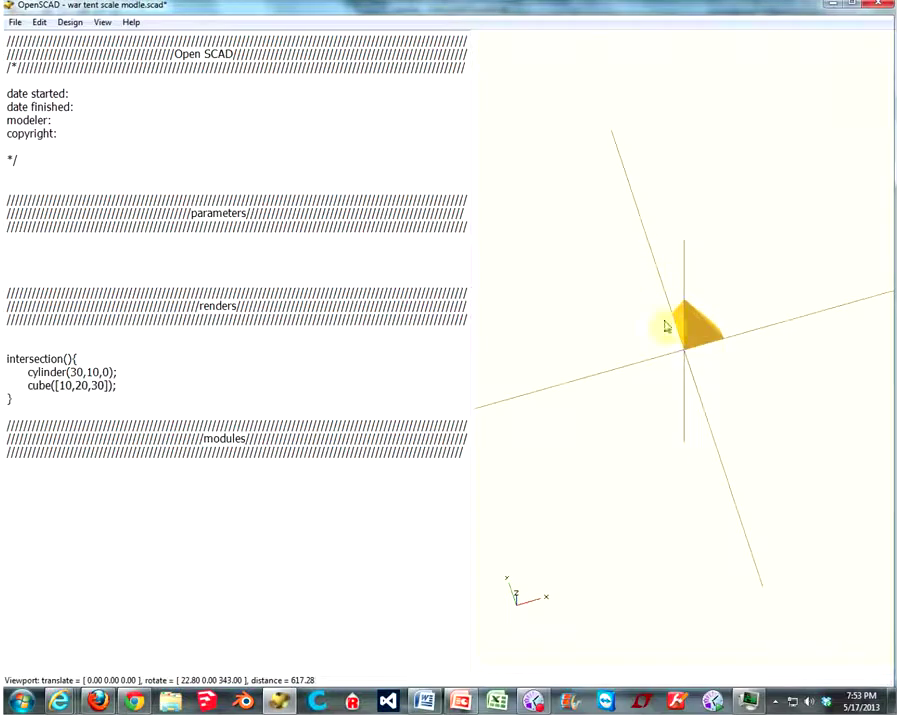
mouse_move(764, 387)
mouse_down()
mouse_move(735, 356)
mouse_move(749, 352)
mouse_move(741, 379)
mouse_up()
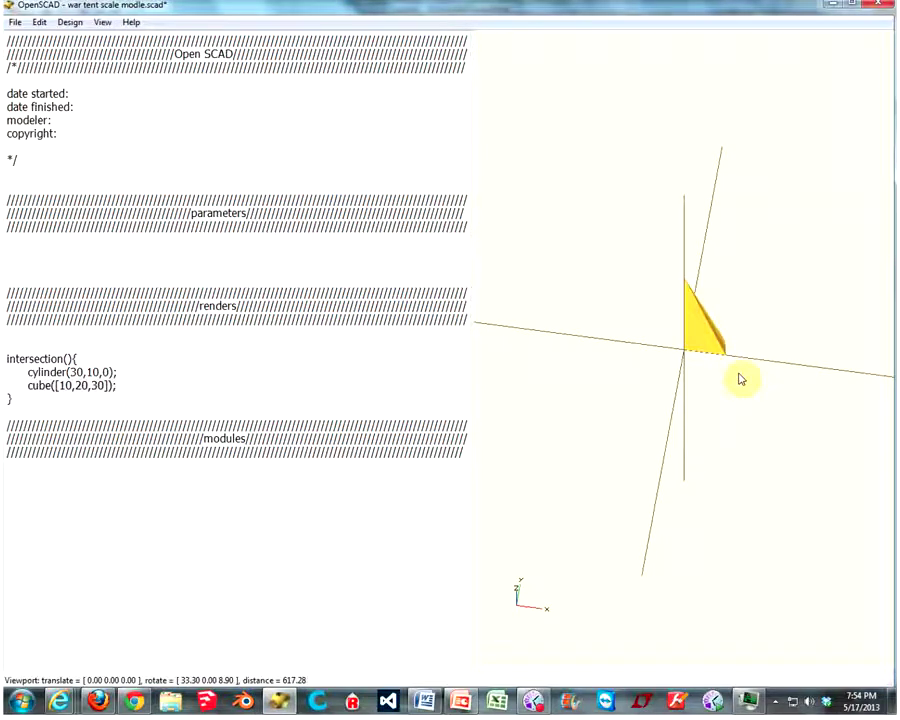
mouse_move(743, 376)
mouse_down()
mouse_move(695, 364)
mouse_move(713, 391)
mouse_move(708, 380)
mouse_up()
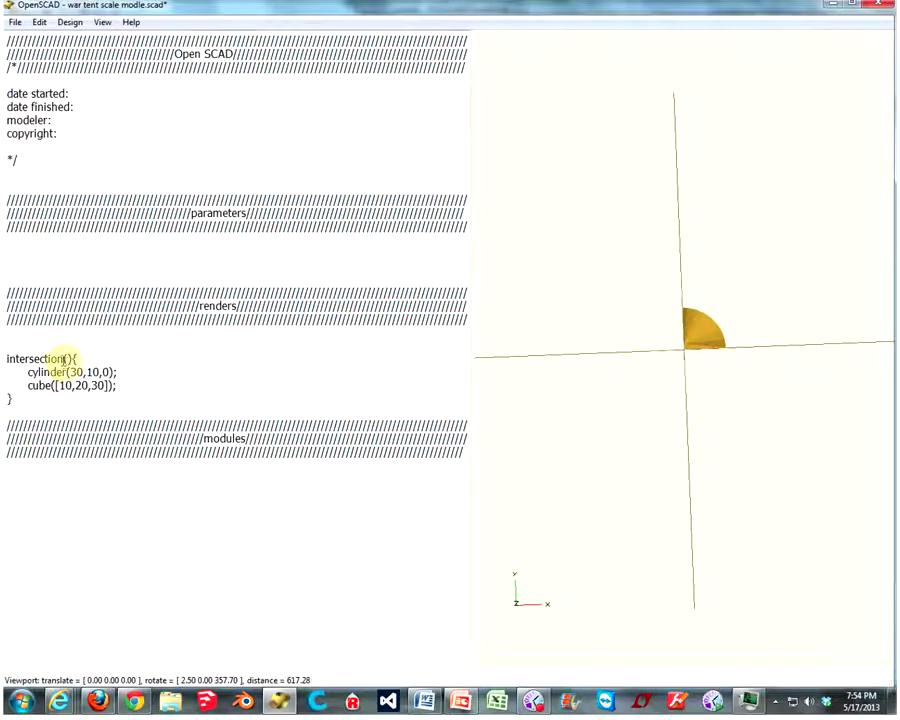
drag(63, 358, 6, 360)
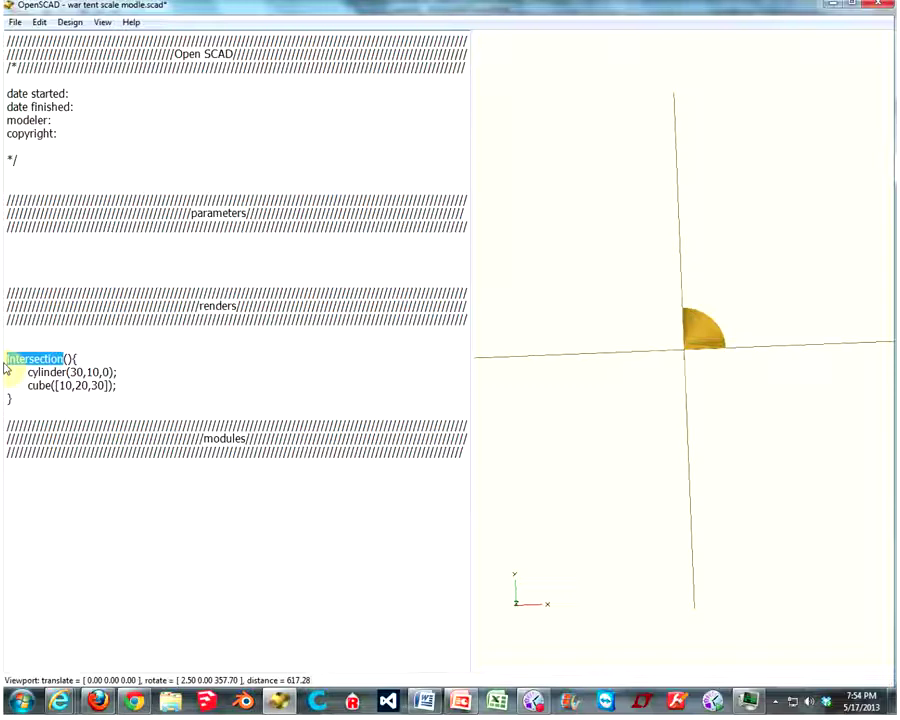
Switch the operation back to minkowski and preview it.
text(minkow)
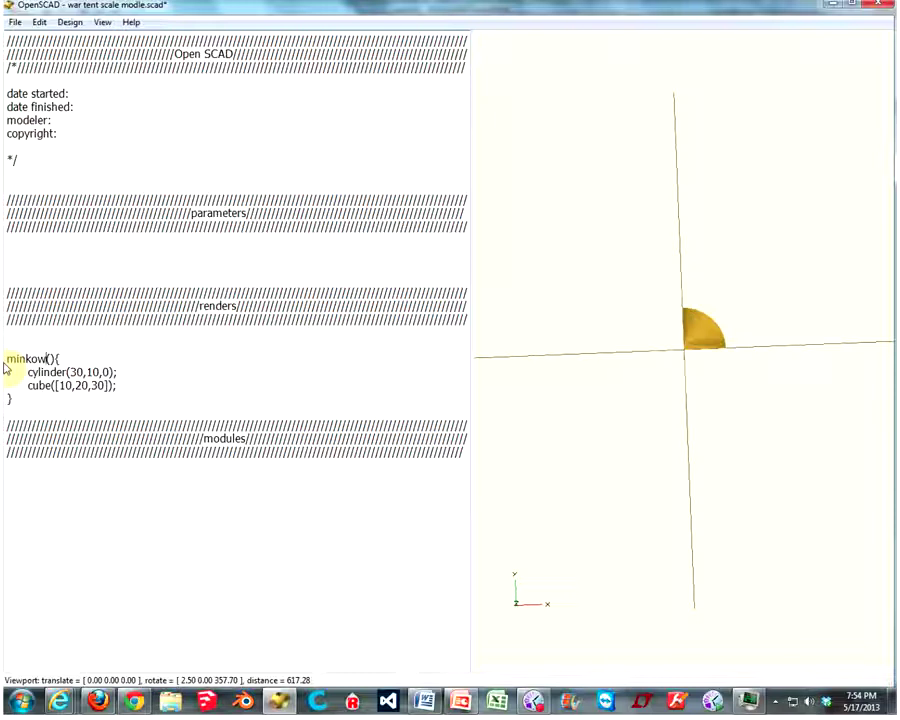
text(ski)
key(F5)
scroll(704, 356, down, 3)
mouse_move(704, 356)
mouse_down()
mouse_move(666, 236)
mouse_move(706, 275)
mouse_move(669, 294)
mouse_up()
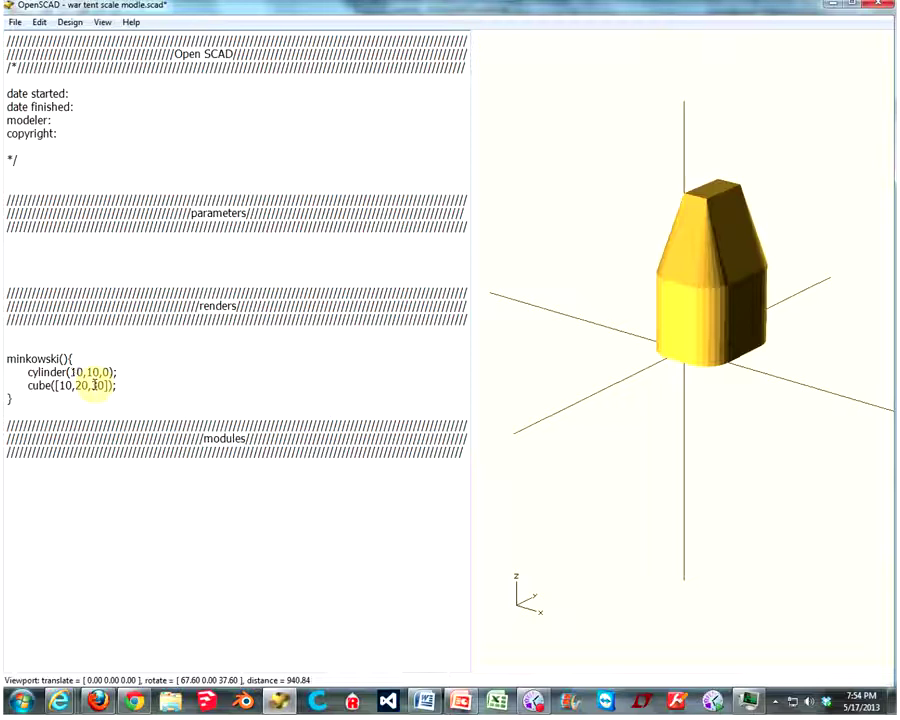
Shrink the shapes to cylinder(10,3,0) and cube([3,5,10]), preview, and add blank lines below.
double_click(97, 385)
text(10)
double_click(80, 385)
text(5)
double_click(91, 372)
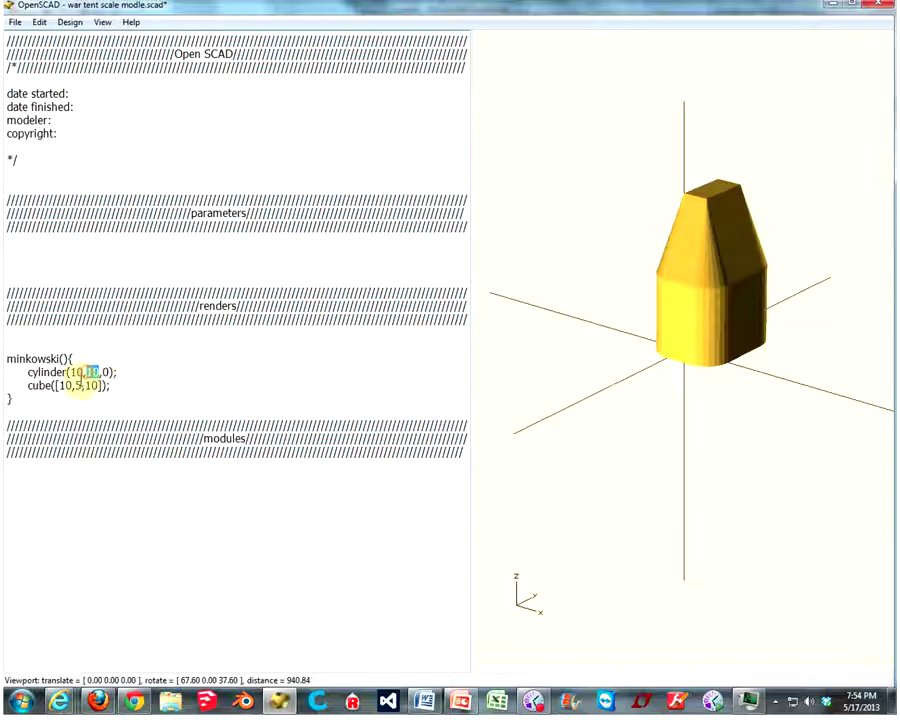
text(3)
double_click(64, 385)
text(3)
key(F5)
mouse_move(696, 364)
mouse_down()
mouse_move(684, 360)
mouse_move(708, 316)
mouse_move(779, 355)
mouse_up()
click(18, 398)
key(Return)
key(Return)
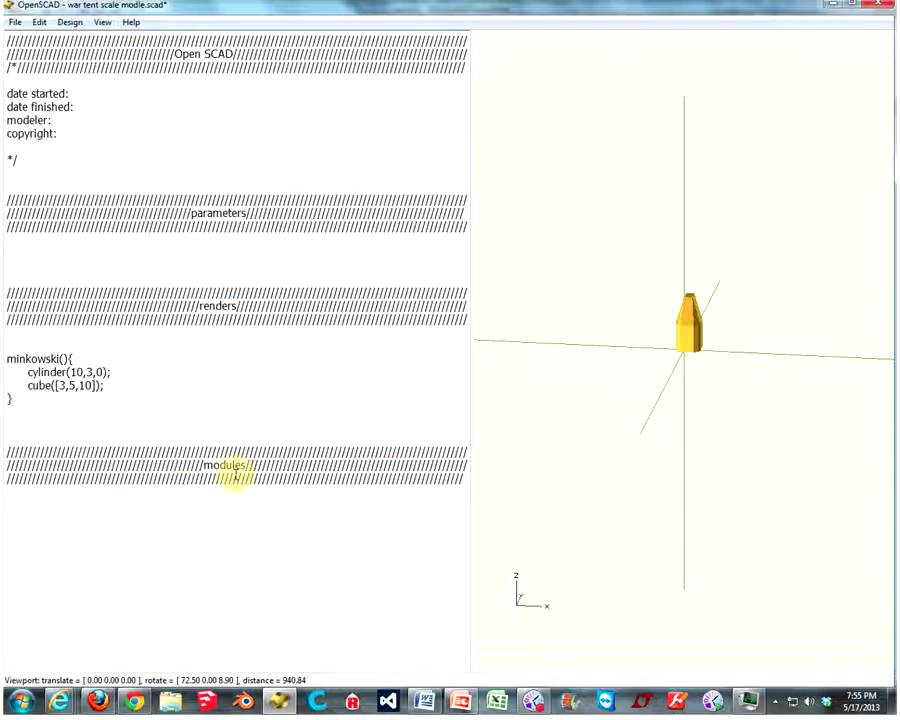
Add an indented cylinder(100,20,20); below the minkowski block, with a blank line above it.
text(cylinder()
text(100,20,20);)
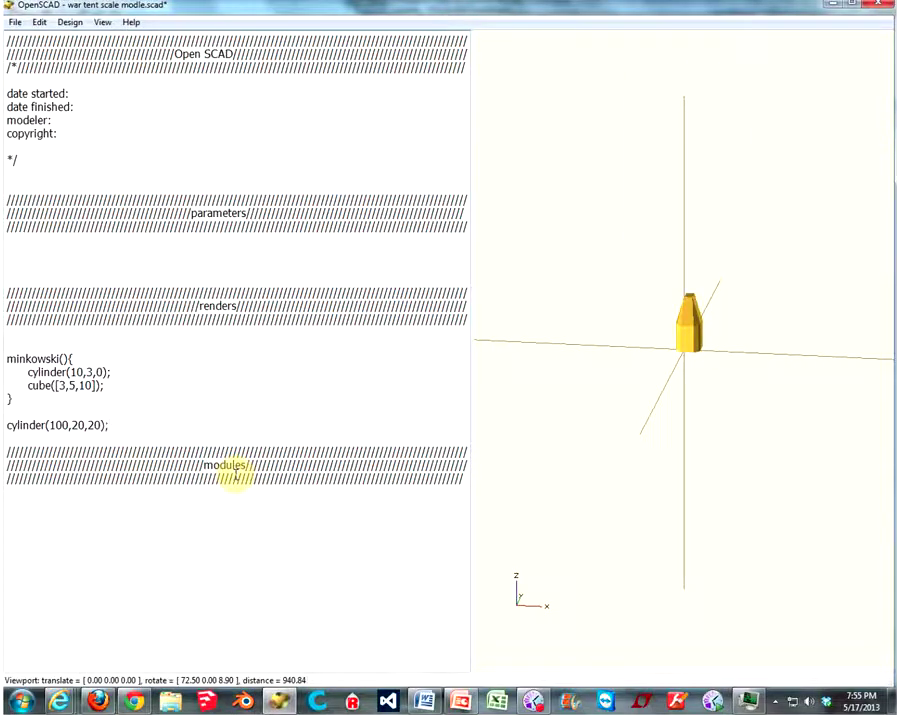
key(F5)
mouse_move(622, 342)
mouse_down()
mouse_move(844, 305)
mouse_move(713, 362)
mouse_move(679, 301)
mouse_move(676, 331)
mouse_move(728, 340)
mouse_move(604, 340)
mouse_up()
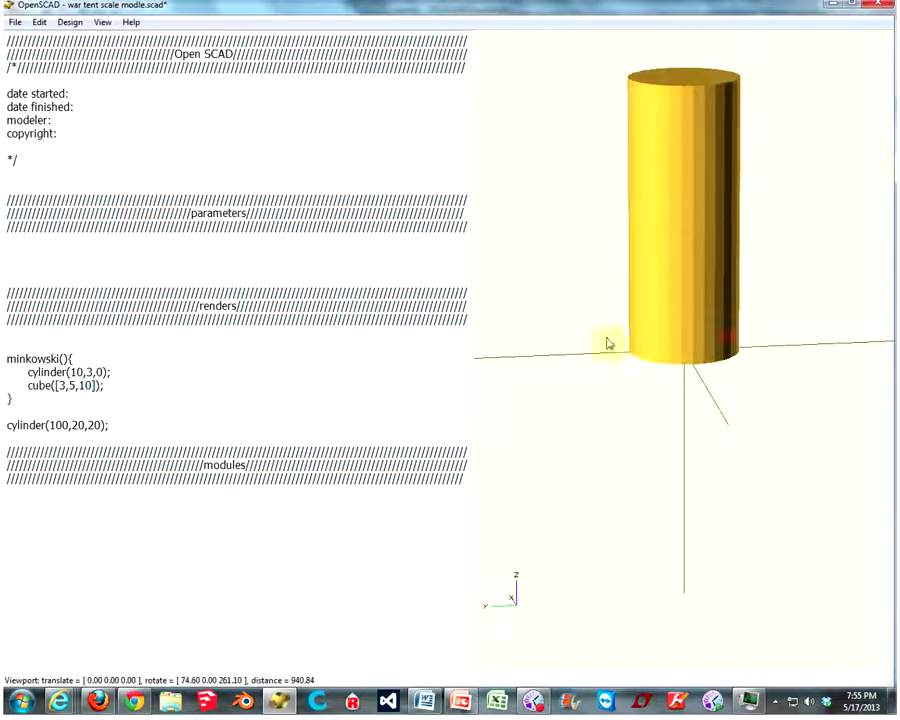
click(8, 422)
key(Tab)
key(Return)
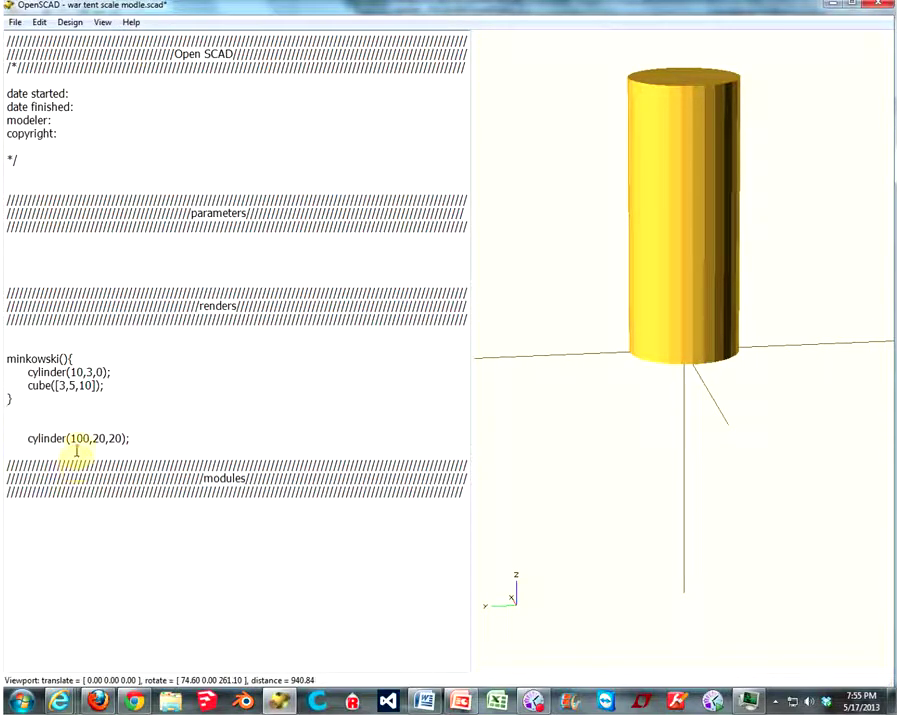
mouse_move(652, 408)
mouse_down()
mouse_move(635, 376)
mouse_move(603, 390)
mouse_move(628, 405)
mouse_up()
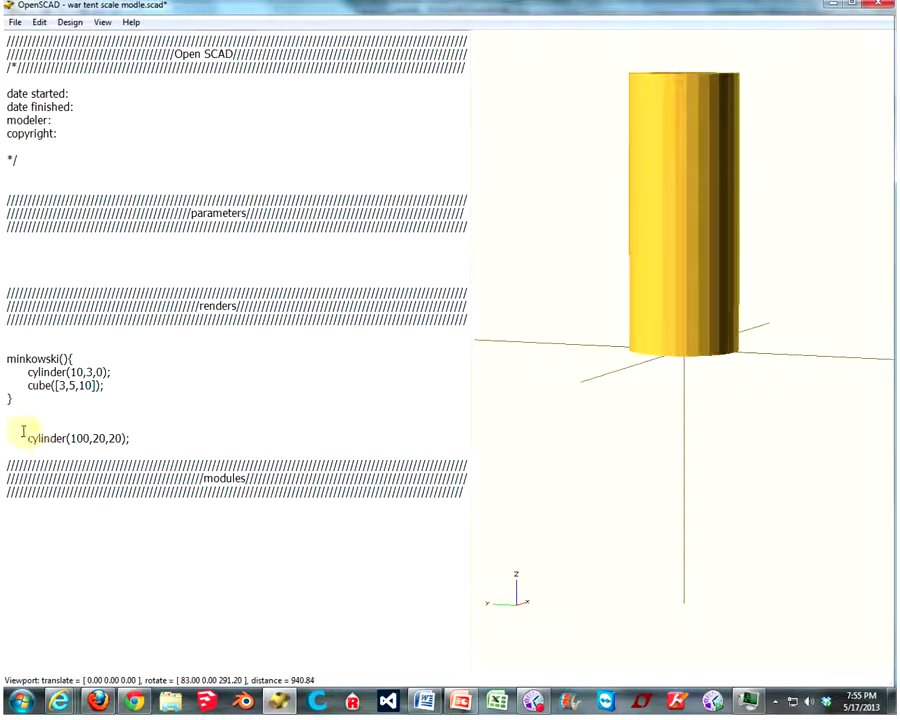
Wrap the cylinder in rotate([90,0,0]) so the boiler lies on its side.
text(ro)
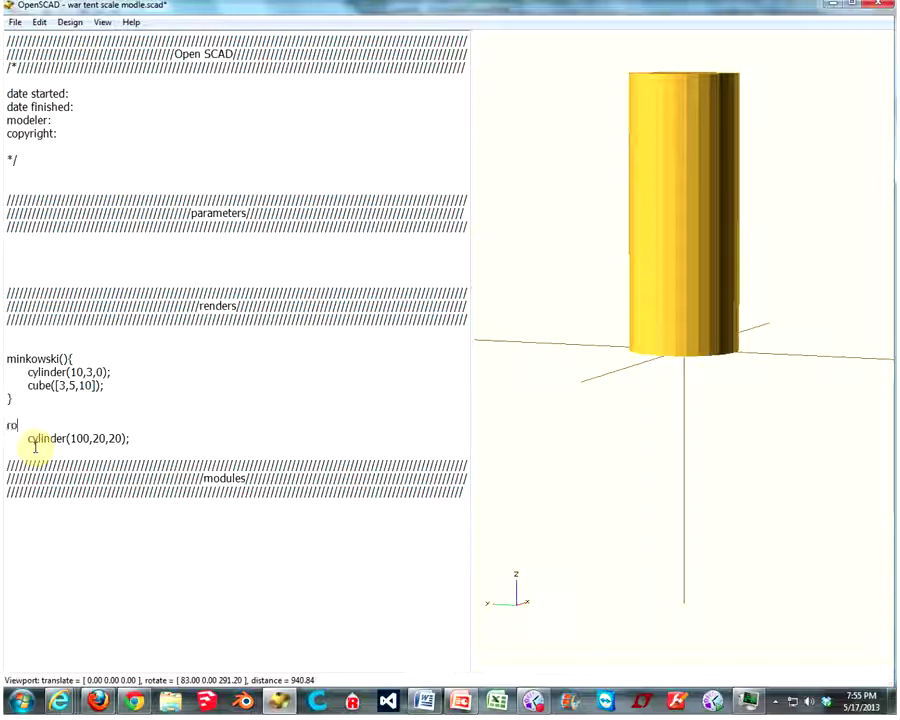
text(tate([)
drag(638, 461, 632, 458)
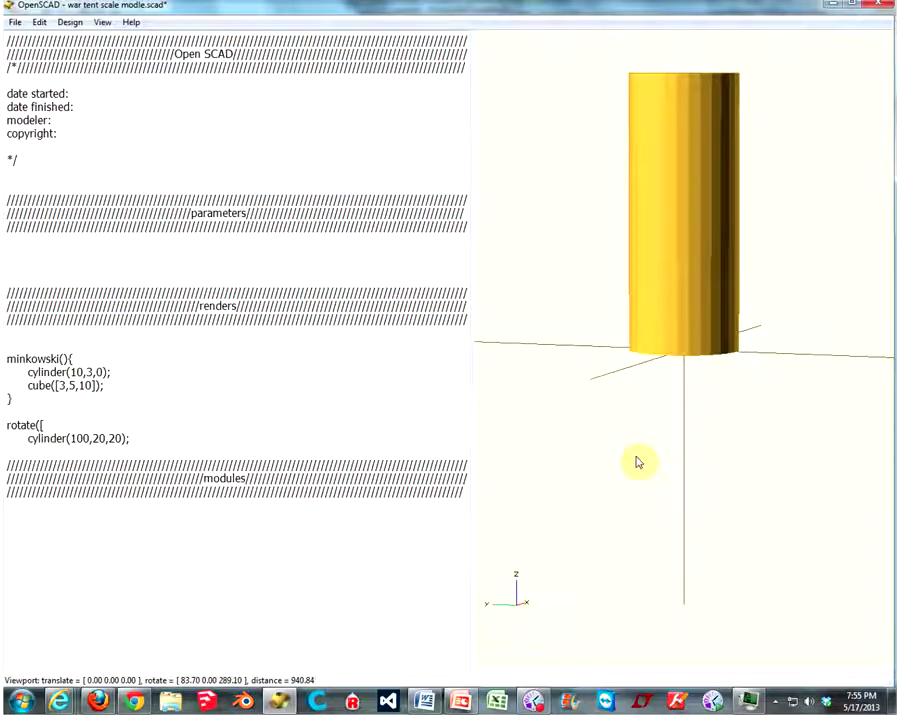
click(79, 424)
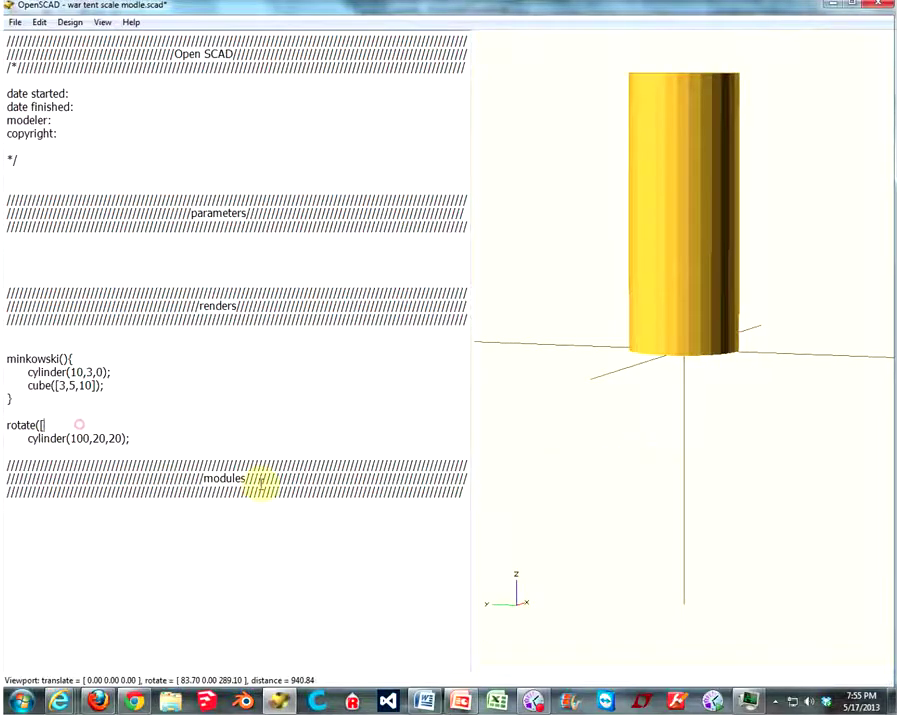
text(90)
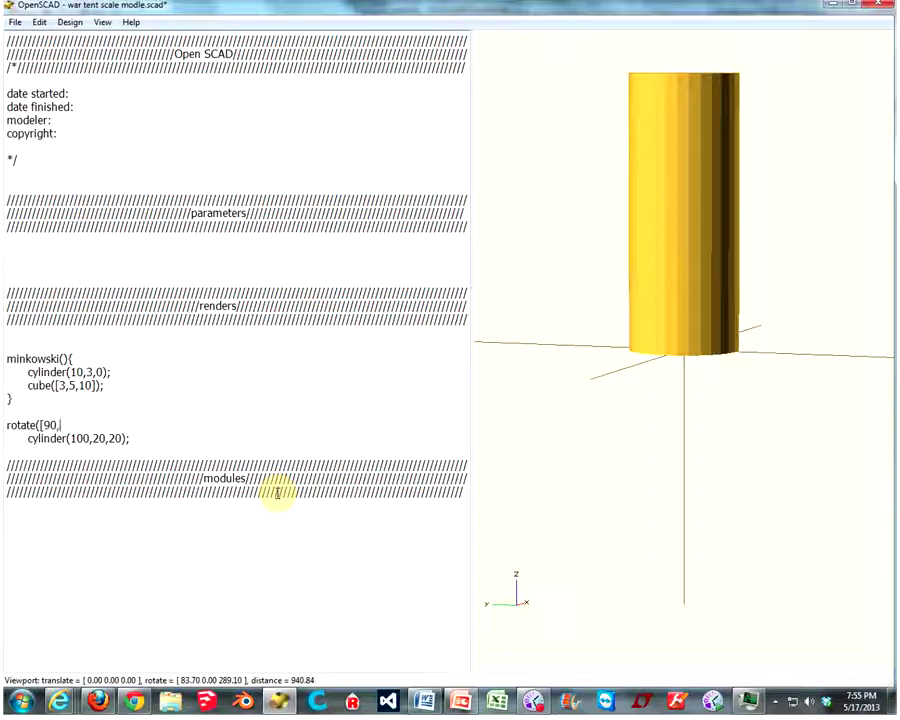
text(,0,0]))
key(F5)
mouse_move(830, 345)
mouse_down()
mouse_move(757, 326)
mouse_move(556, 355)
mouse_up()
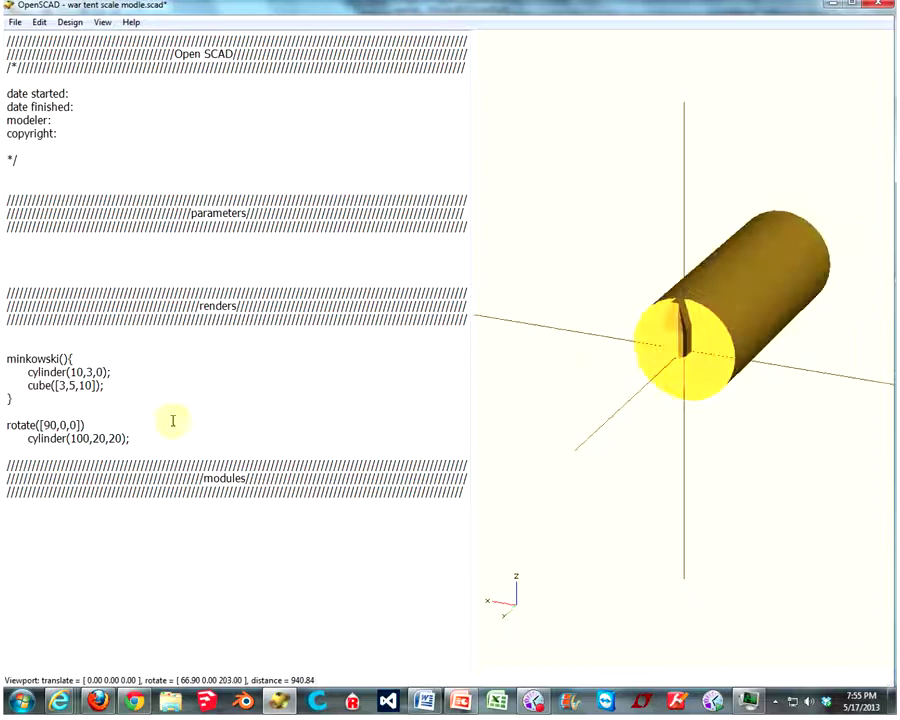
Indent the minkowski, cylinder and cube lines one more level.
click(6, 358)
key(Tab)
key(Down)
key(Tab)
key(Down)
key(Home)
key(Tab)
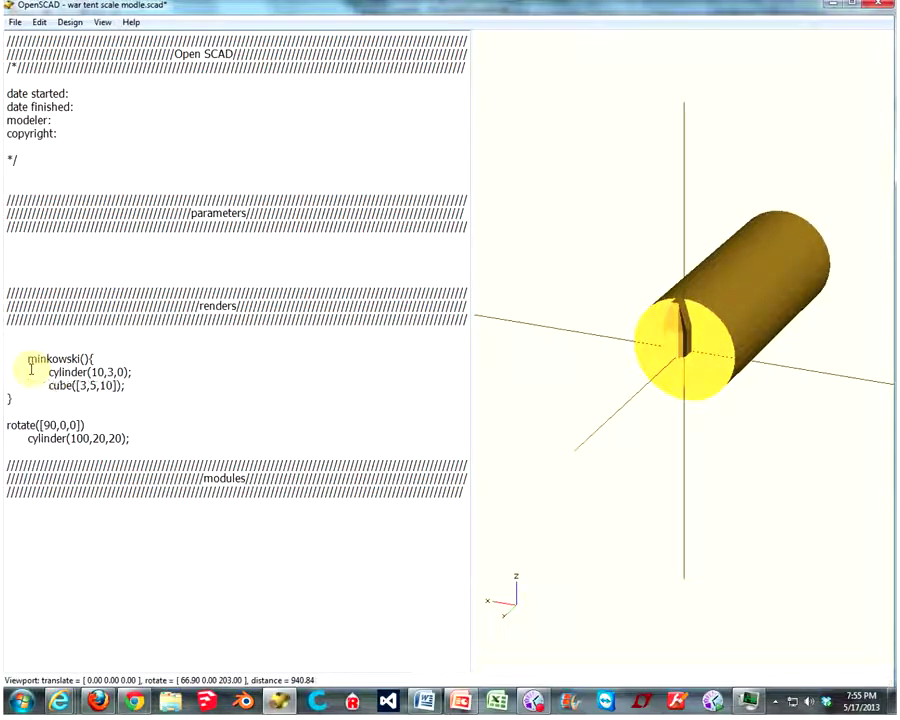
Wrap the minkowski piece in rotate([0,180,0]) to flip its tapered tip downward.
click(15, 346)
text(rotate)
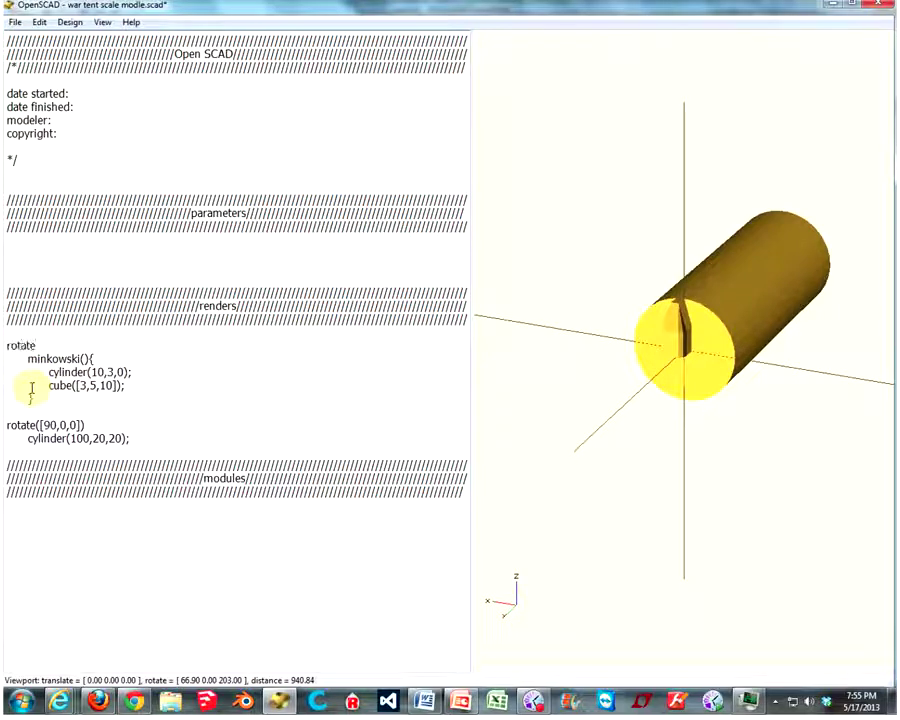
text(([0,)
text(180,0])
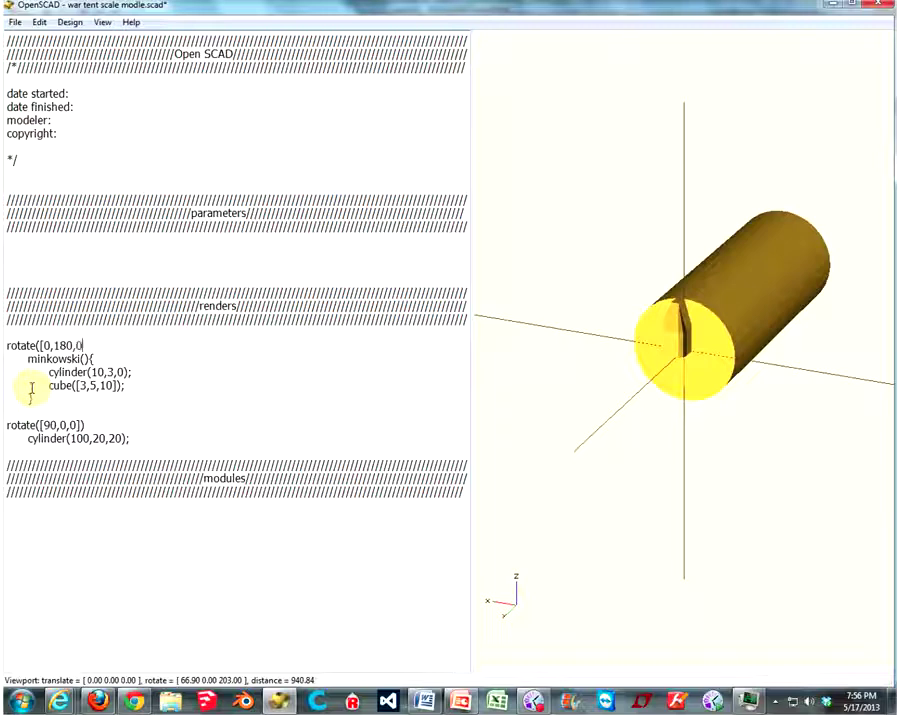
text())
key(F5)
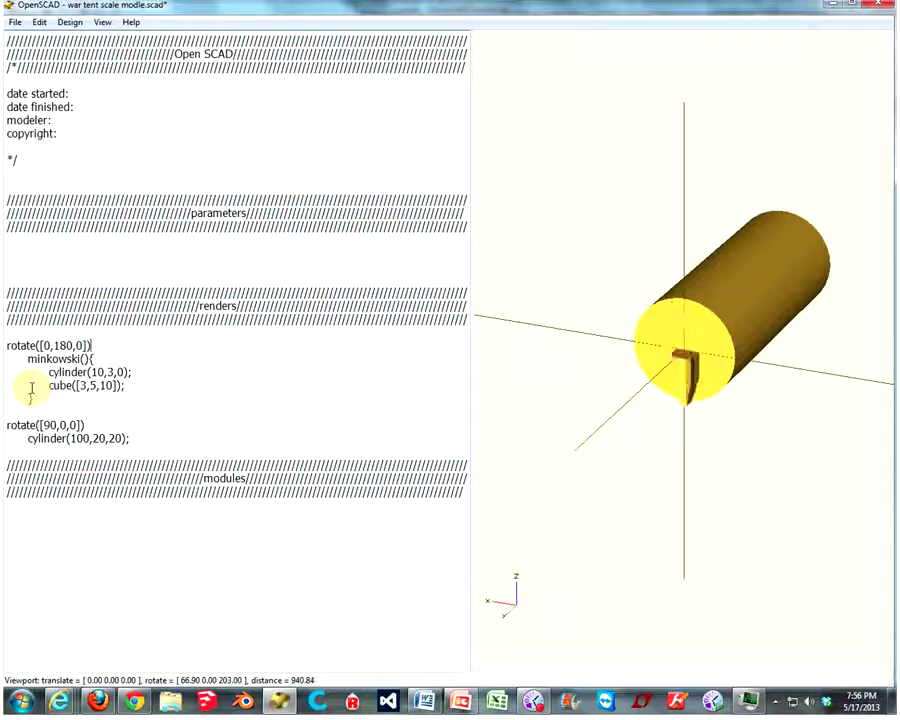
mouse_move(647, 337)
mouse_down()
mouse_move(657, 376)
mouse_move(689, 382)
mouse_move(653, 347)
mouse_move(574, 315)
mouse_move(757, 323)
mouse_move(703, 341)
mouse_move(710, 343)
mouse_move(659, 306)
mouse_up()
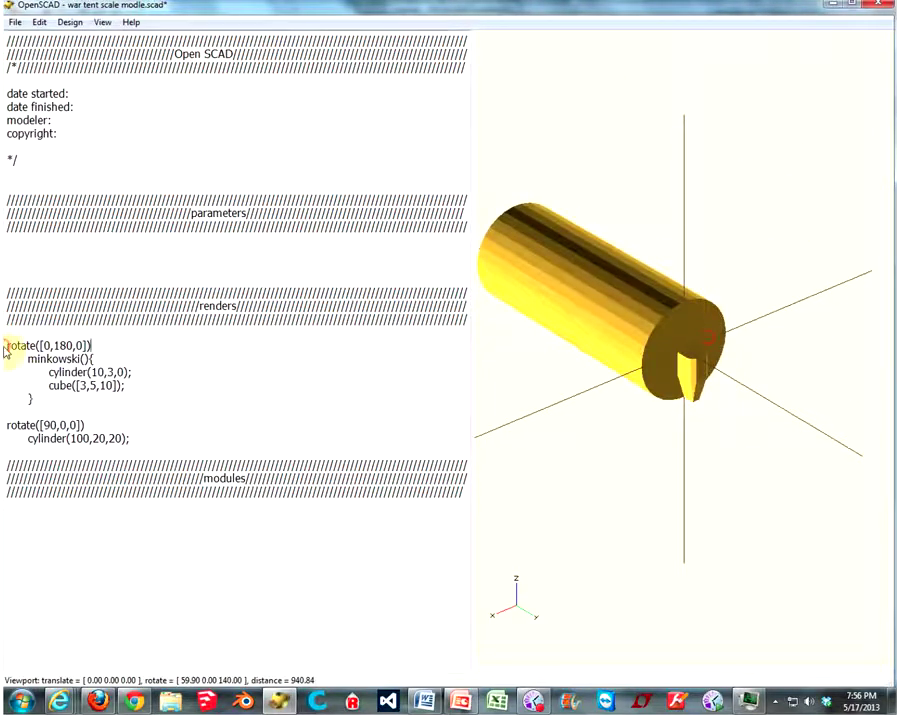
double_click(20, 347)
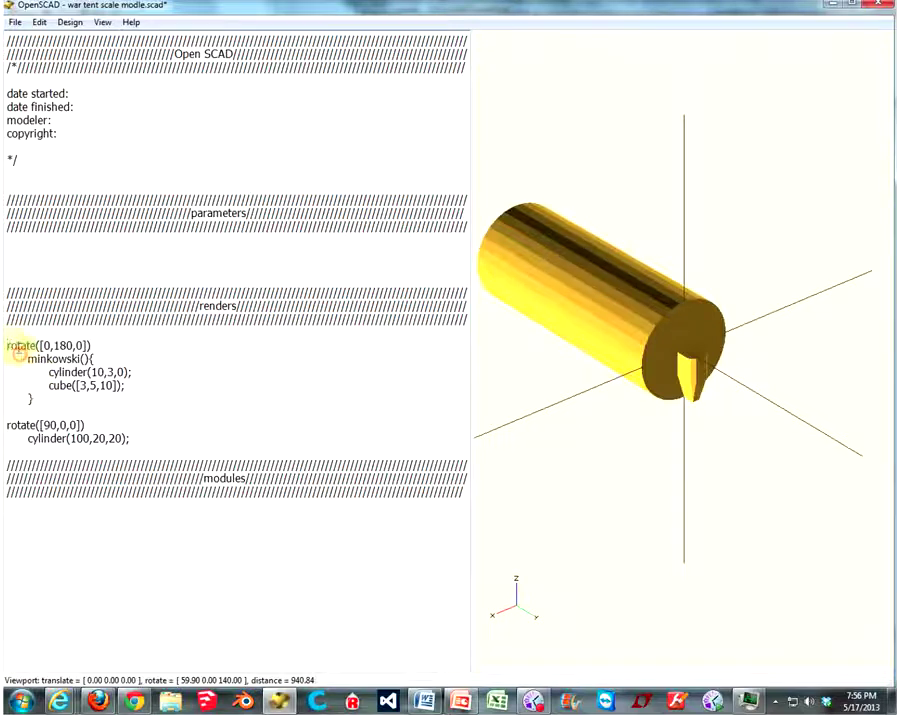
mouse_move(8, 345)
mouse_down()
mouse_move(51, 397)
mouse_move(42, 394)
mouse_up()
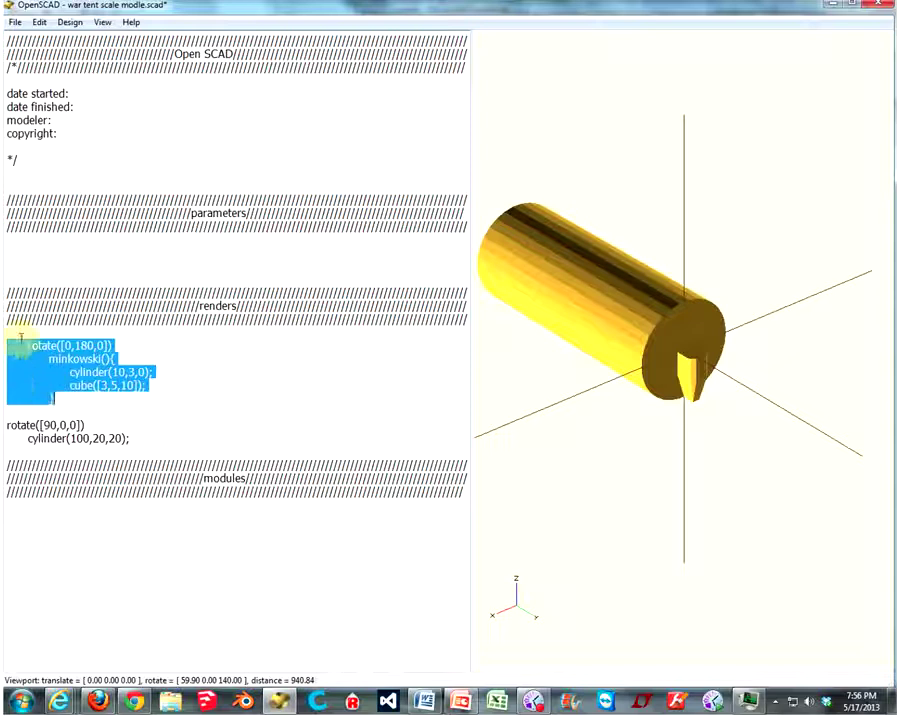
click(53, 371)
Wrap the rotated piece in translate([0,0,35]) to lift it above the boiler.
key(Return)
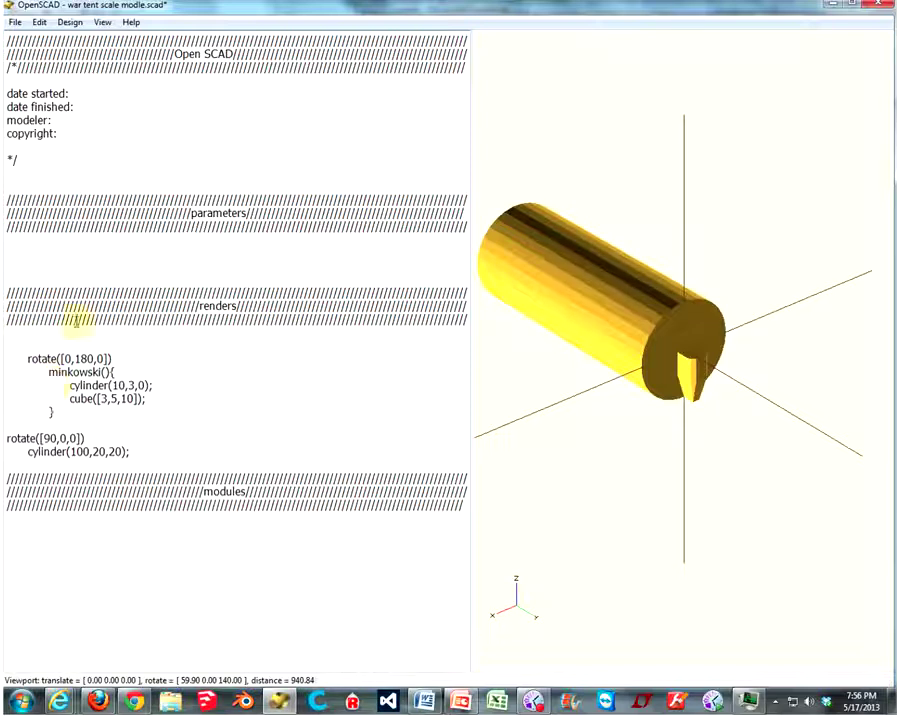
drag(630, 386, 644, 382)
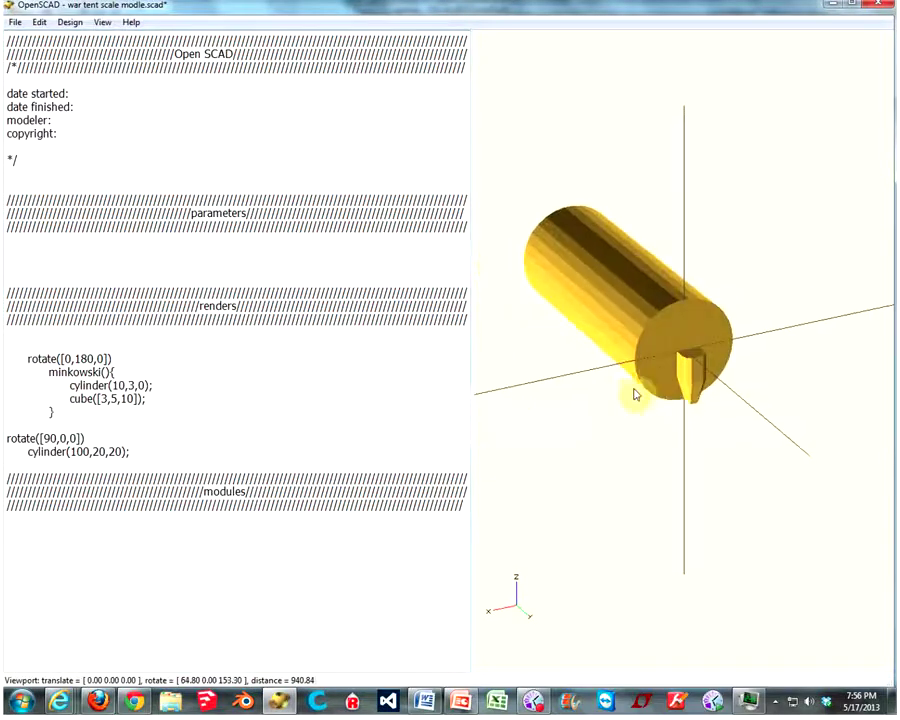
click(35, 345)
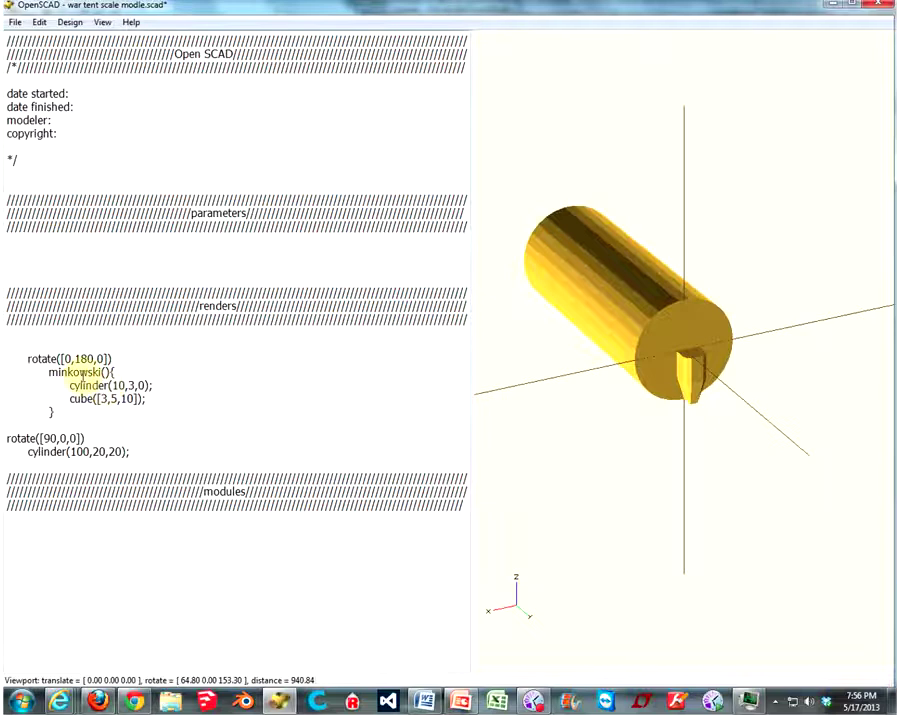
text(translate([)
mouse_move(660, 366)
mouse_down()
mouse_move(632, 358)
mouse_move(664, 368)
mouse_move(699, 397)
mouse_move(695, 375)
mouse_up()
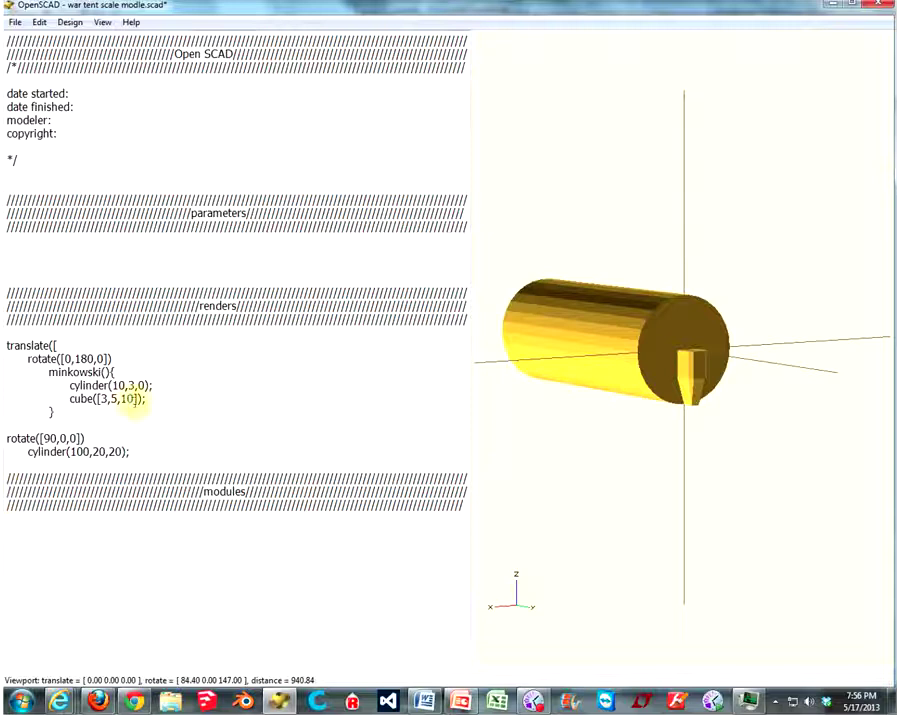
click(56, 345)
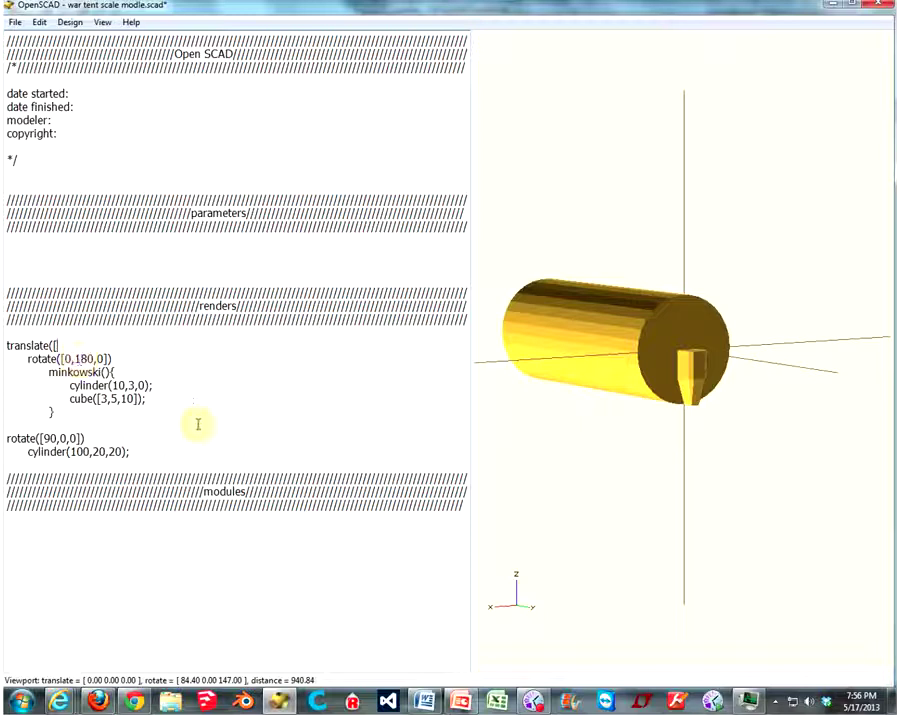
text(0,0,35]))
key(F5)
mouse_move(715, 333)
mouse_down()
mouse_move(732, 356)
mouse_move(740, 348)
mouse_move(540, 360)
mouse_move(518, 391)
mouse_move(500, 398)
mouse_up()
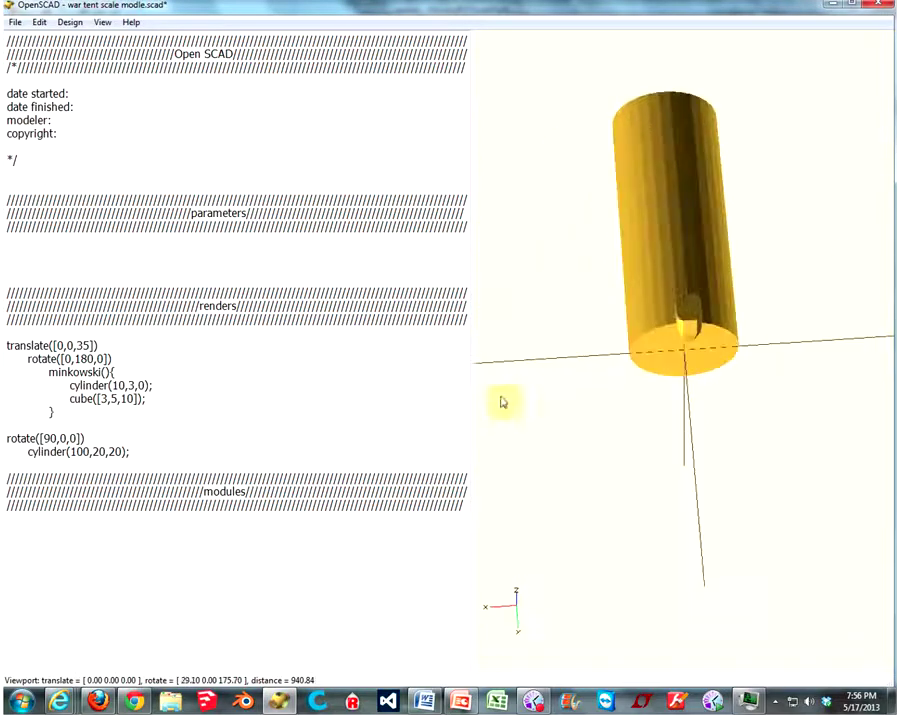
click(47, 345)
mouse_move(750, 414)
mouse_down()
mouse_move(738, 420)
mouse_move(680, 349)
mouse_up()
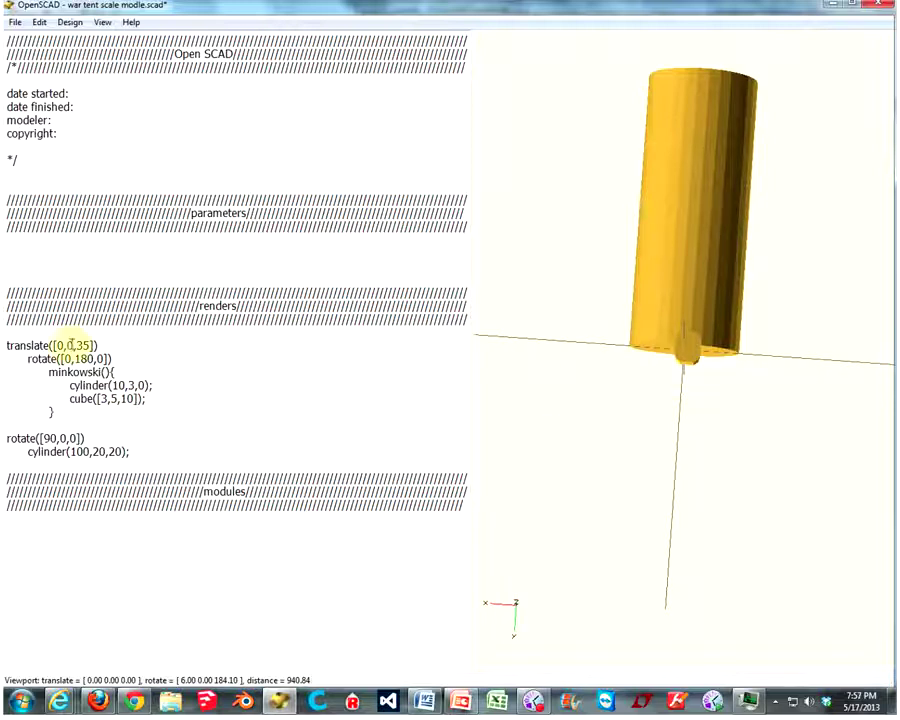
Adjust the translate offsets to [1.5,-10,35] so the chimney sits on the boiler.
double_click(58, 345)
text(1.5)
mouse_move(576, 368)
mouse_down()
mouse_move(617, 374)
mouse_move(615, 360)
mouse_up()
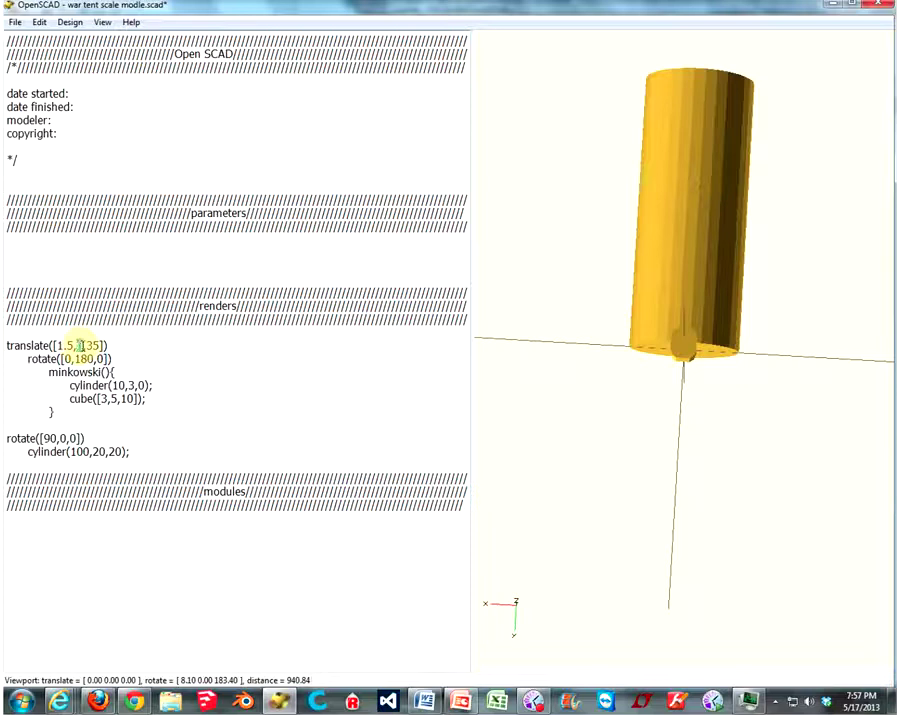
drag(734, 364, 652, 346)
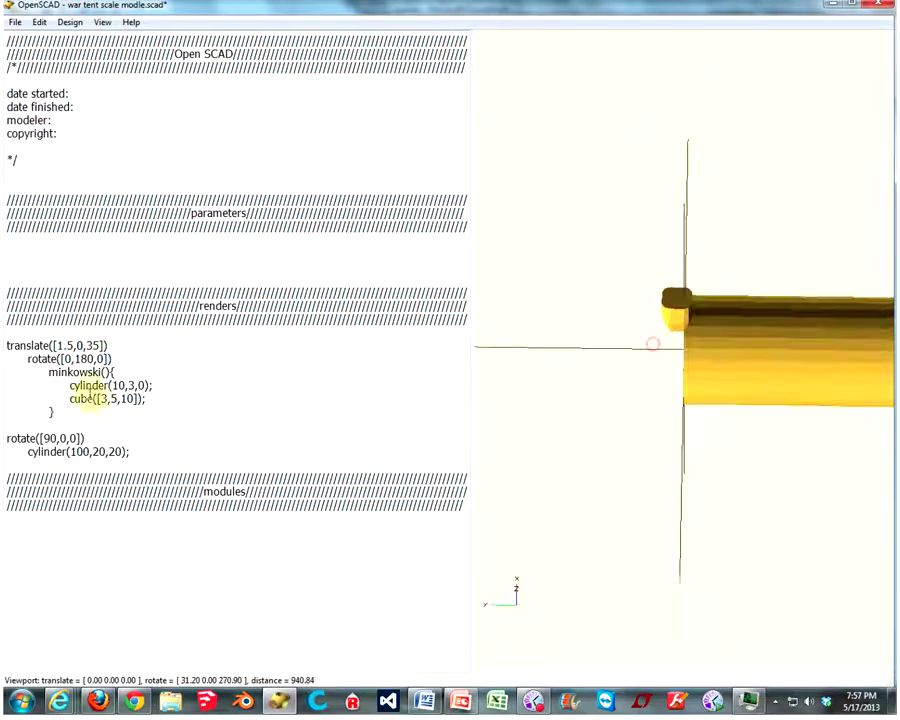
click(81, 345)
key(BackSpace)
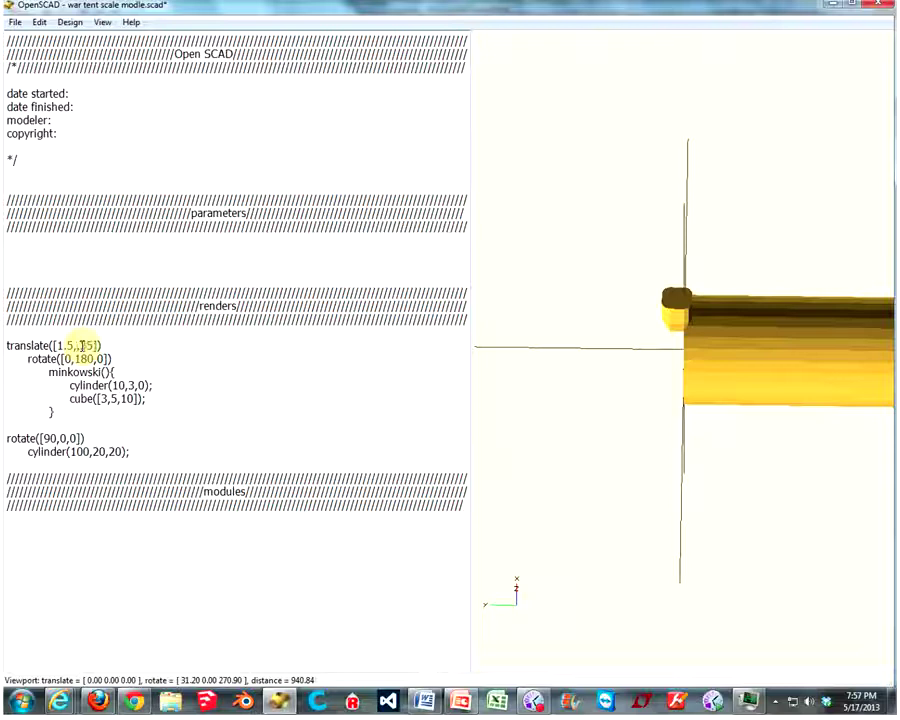
text(-)
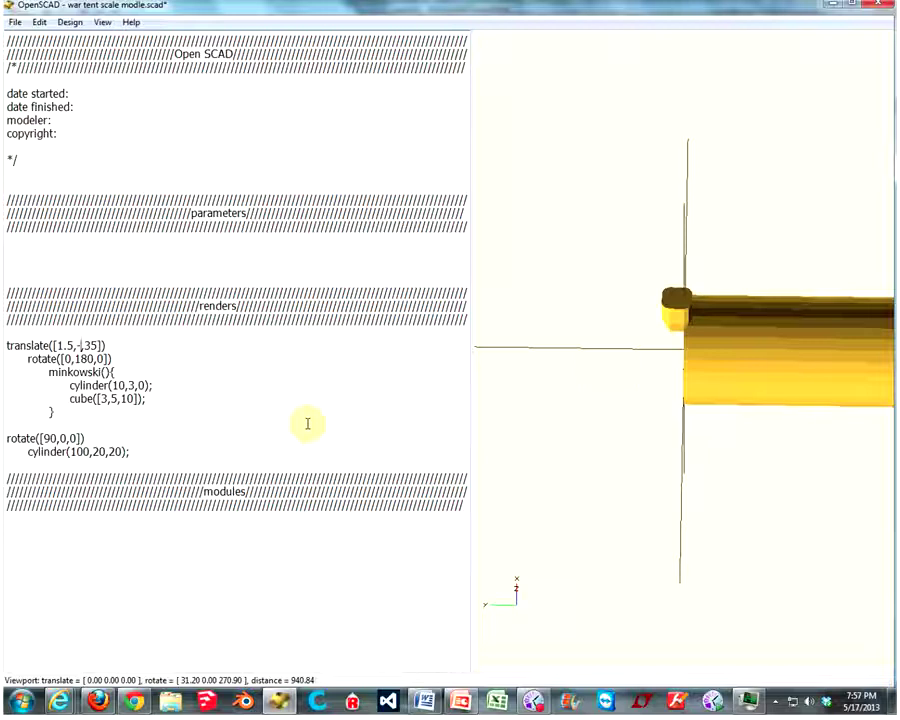
text(10)
key(F5)
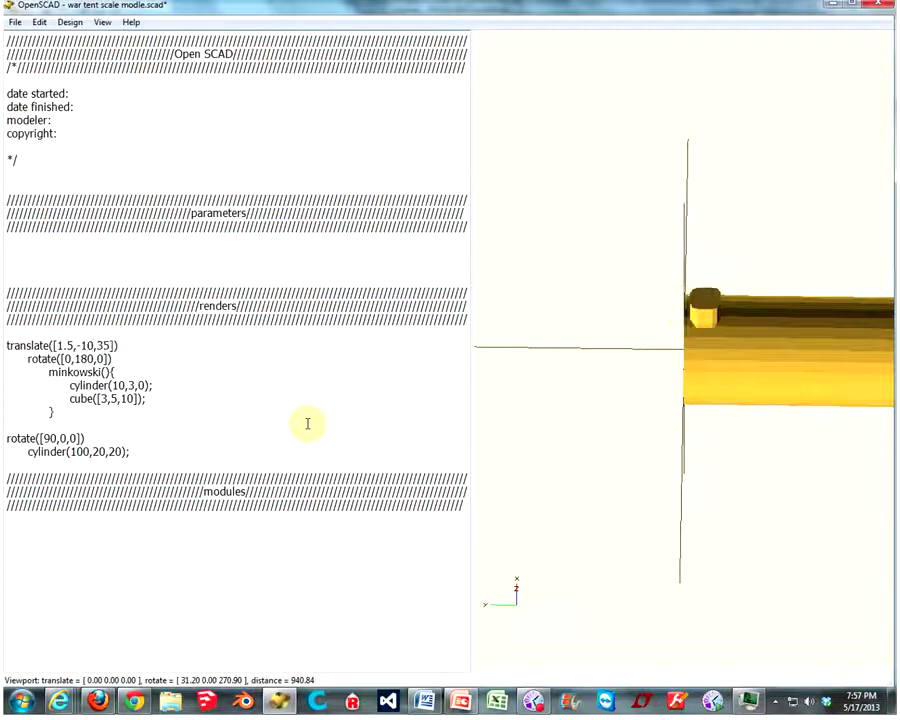
mouse_move(756, 368)
mouse_down()
mouse_move(727, 330)
mouse_move(767, 322)
mouse_move(880, 331)
mouse_up()
drag(679, 331, 779, 335)
scroll(716, 355, down, 3)
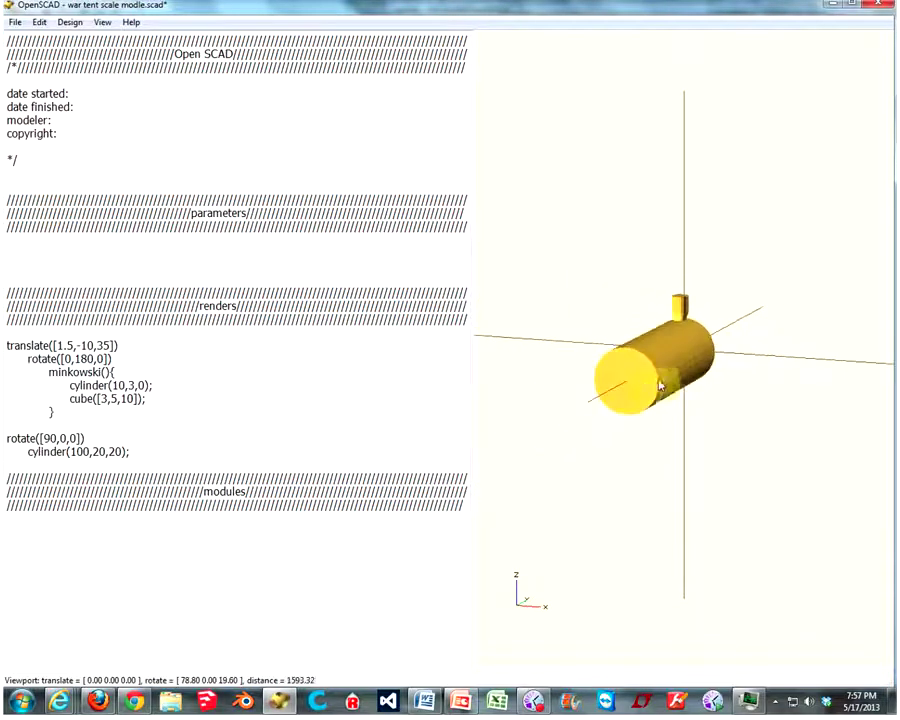
mouse_move(640, 384)
mouse_down()
mouse_move(625, 382)
mouse_move(645, 375)
mouse_up()
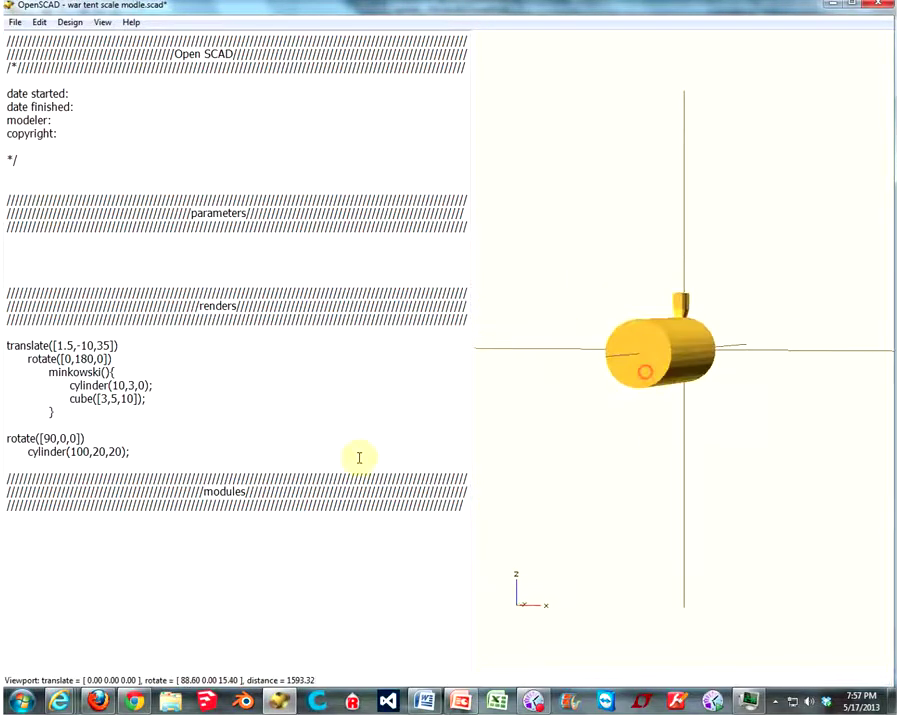
click(150, 452)
Below the boiler, add translate([0,0,0+20]) and begin a cube([ call inside it.
key(Return)
key(Return)
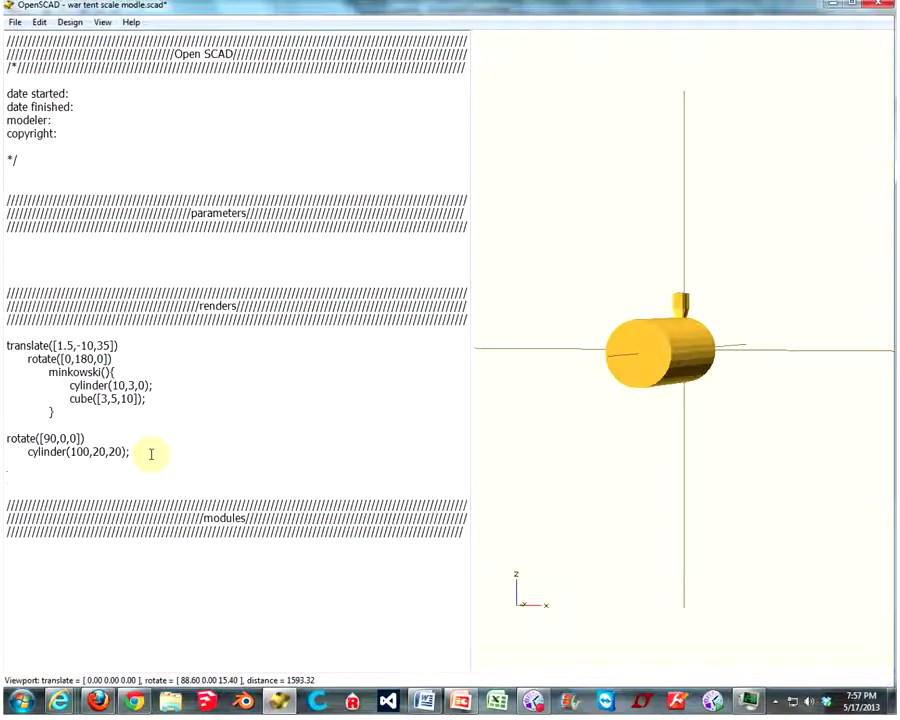
text(translate)
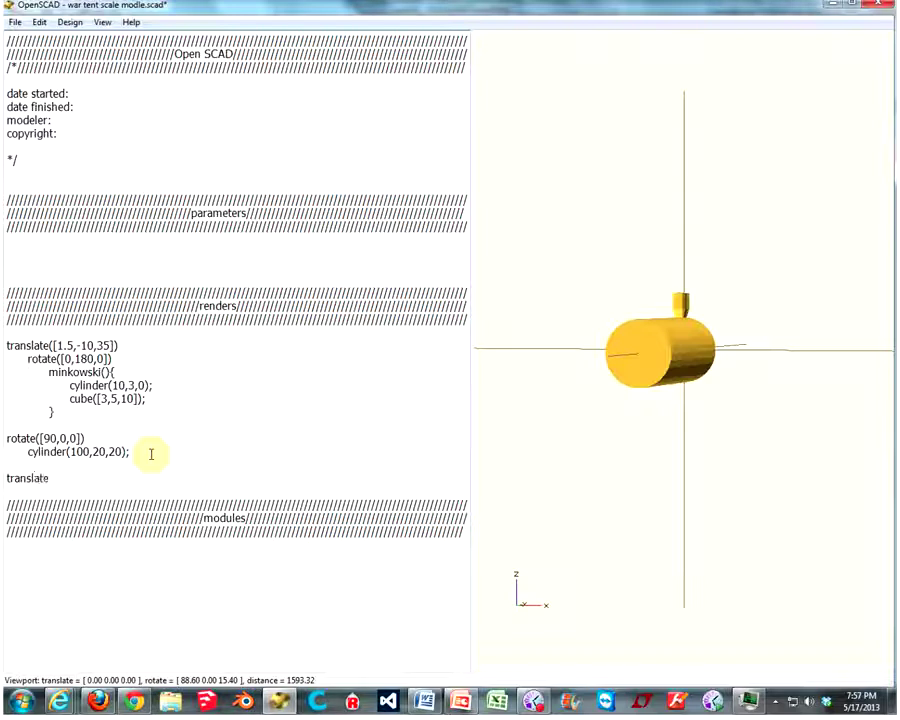
text(([)
mouse_move(676, 396)
mouse_down()
mouse_move(648, 358)
mouse_move(671, 350)
mouse_move(662, 330)
mouse_up()
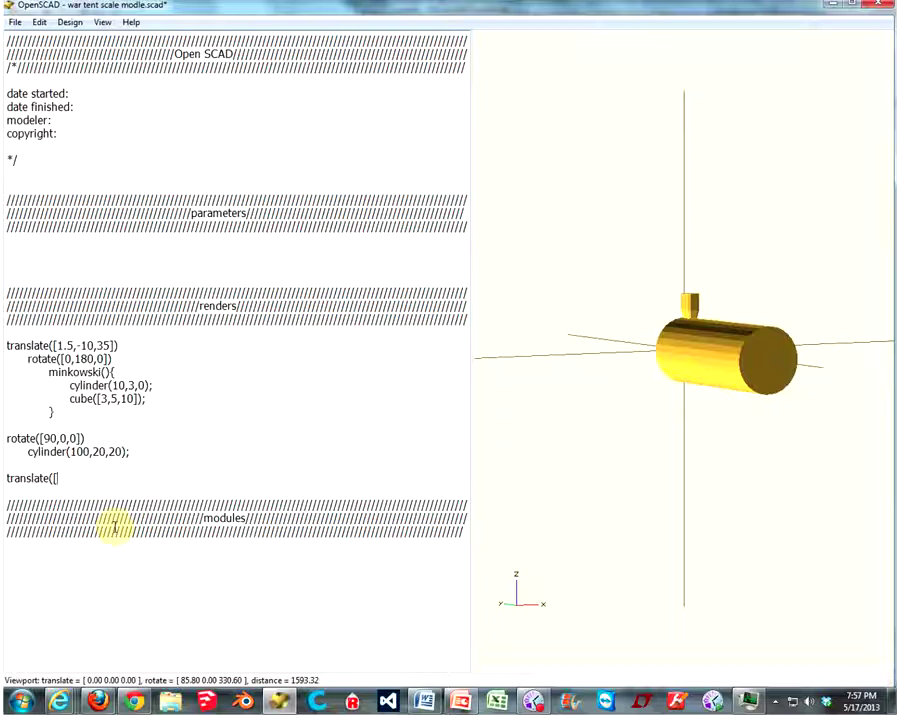
text(0,0,0+20)
text(]))
key(Return)
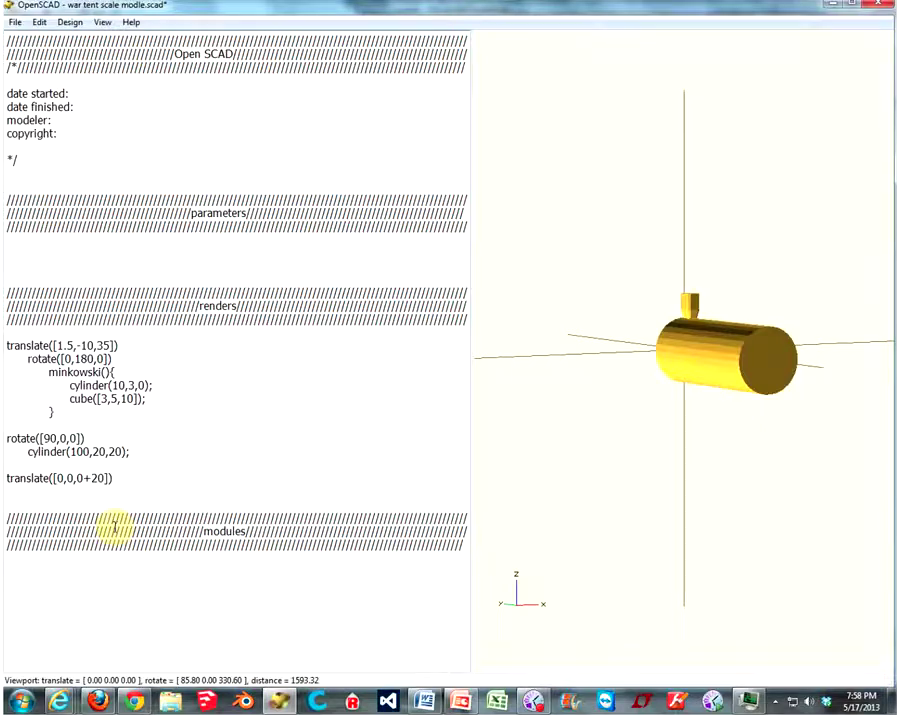
text(cube([)
Complete the cab as cube([40,40,60]); with translate offsets [-20,40+20,0].
text(40,)
double_click(58, 478)
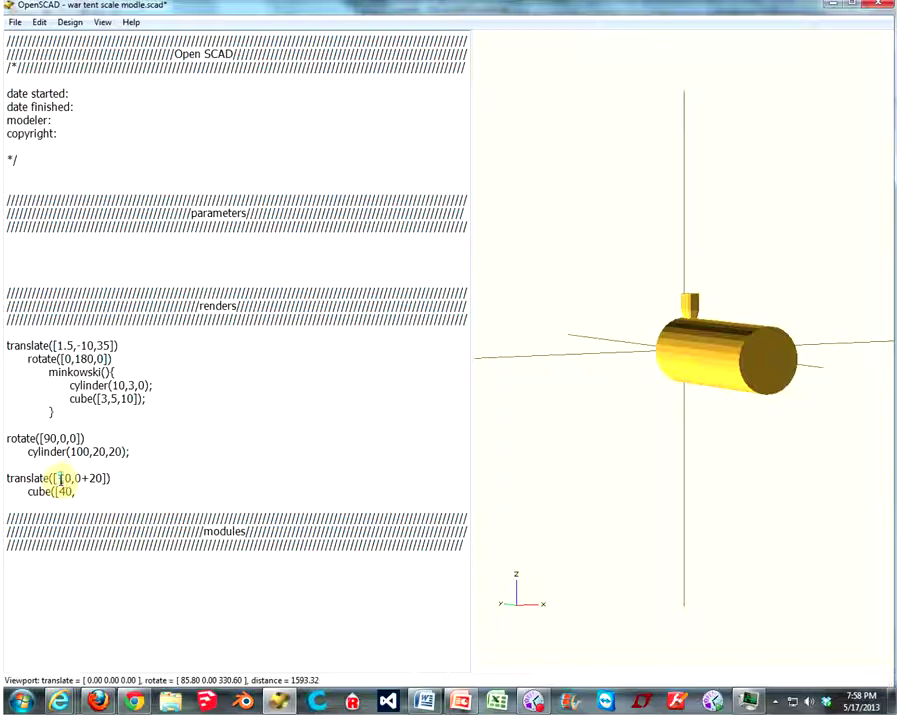
text(-20)
click(96, 497)
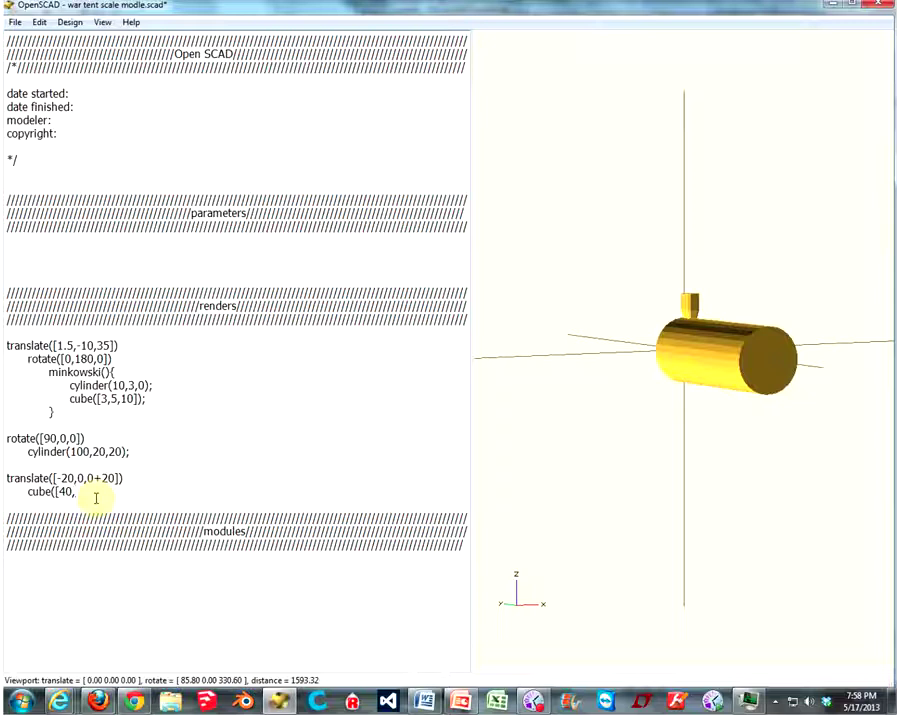
text(40)
text(50)
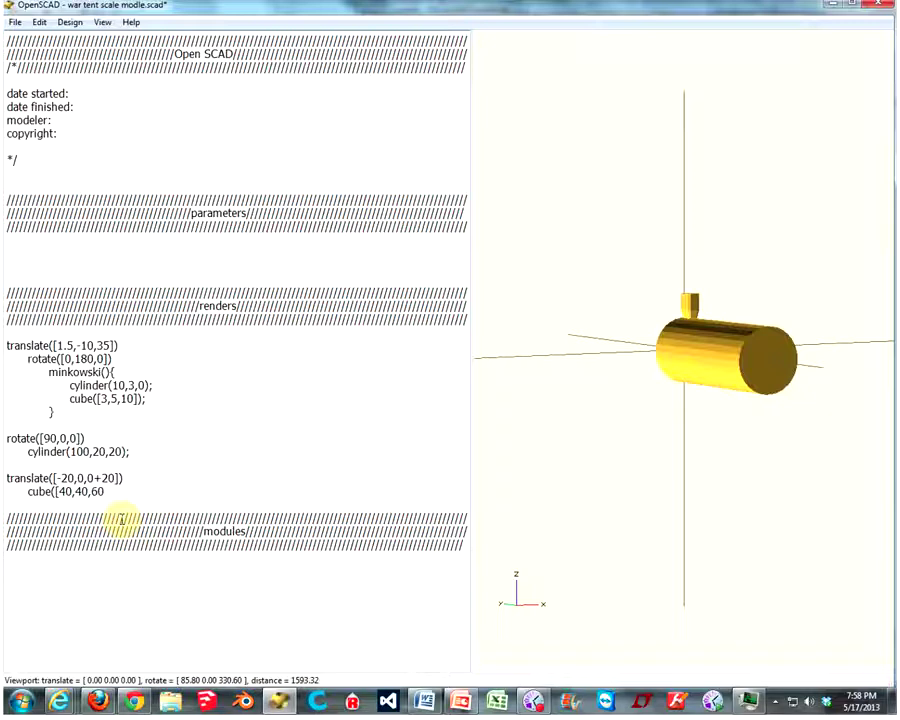
text(;)
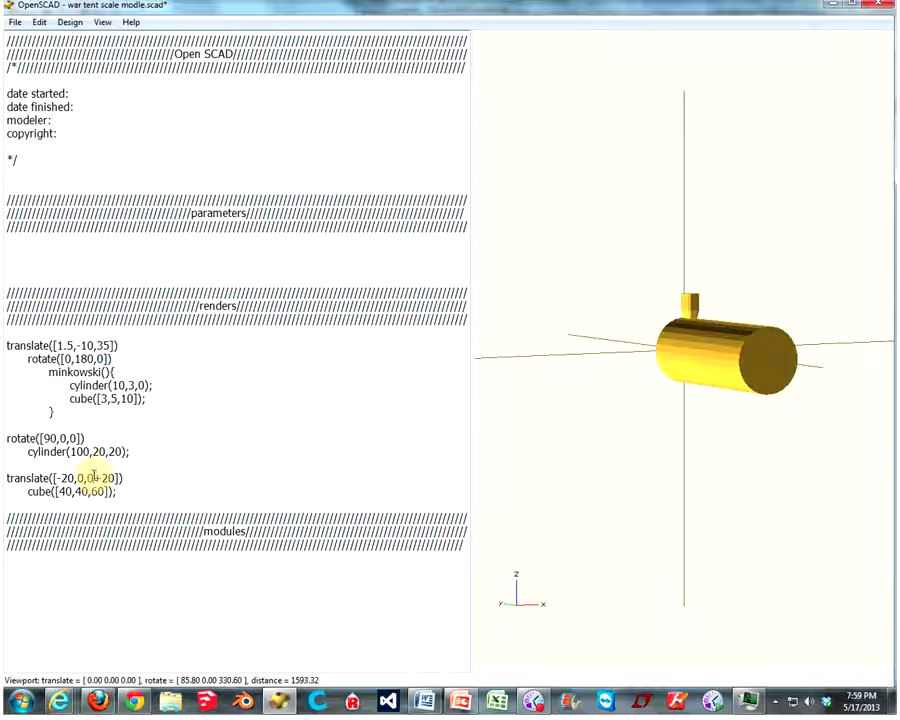
click(115, 478)
key(BackSpace)
key(BackSpace)
key(BackSpace)
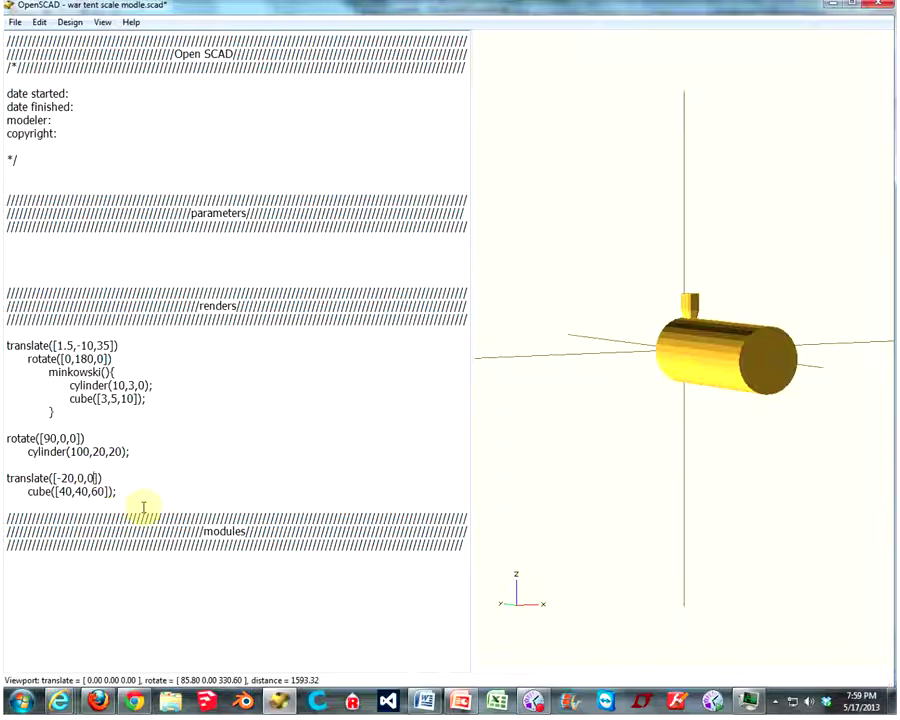
key(Left)
text(+20)
click(72, 478)
Change the cab's second offset to -40-100, moving it to the boiler's far end.
text(4)
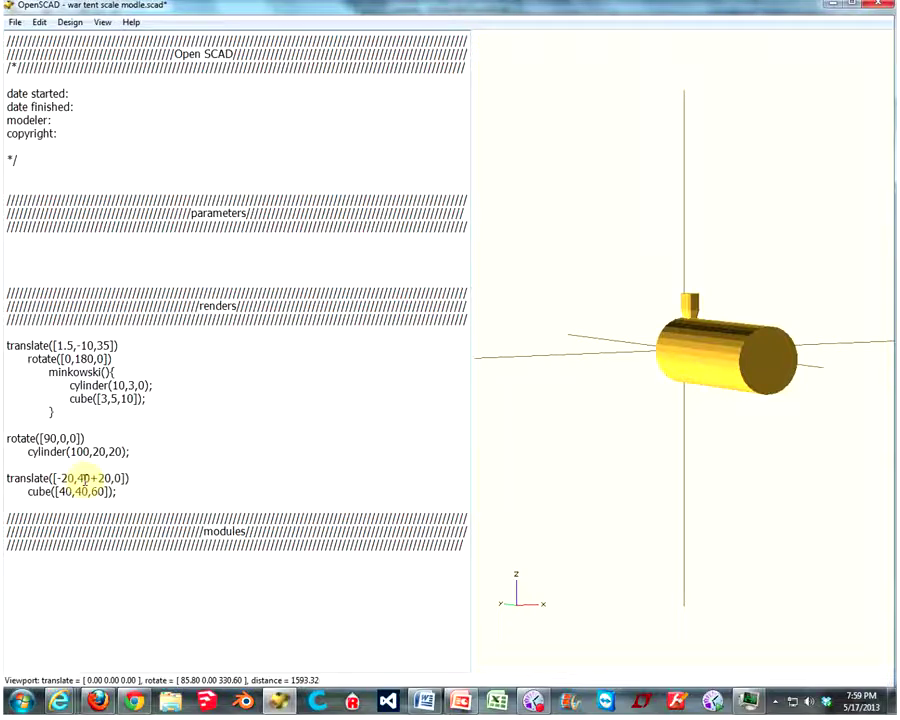
key(F5)
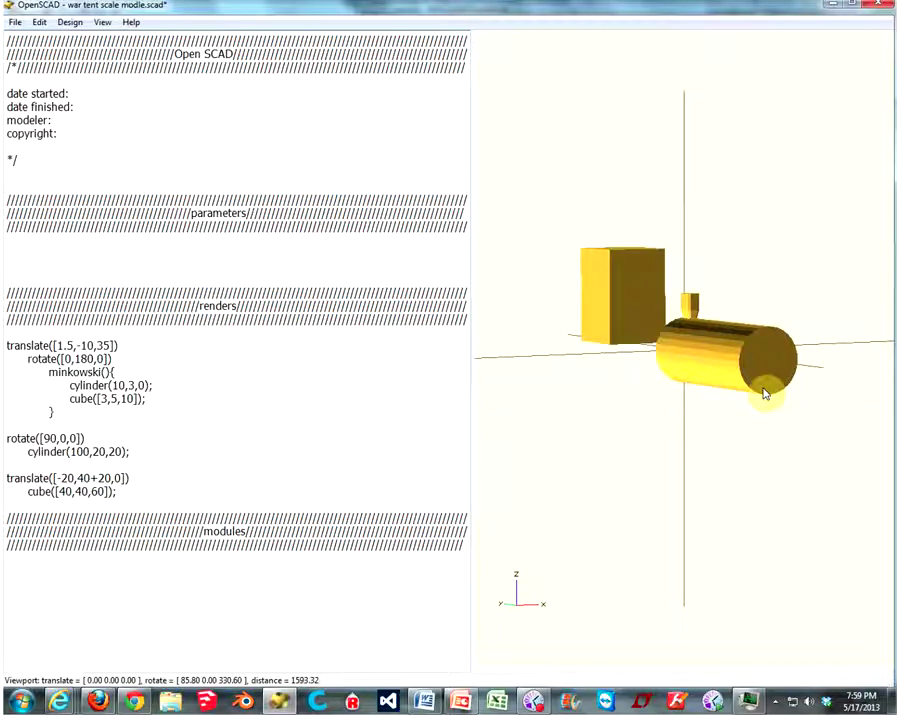
drag(755, 398, 742, 384)
drag(639, 378, 629, 376)
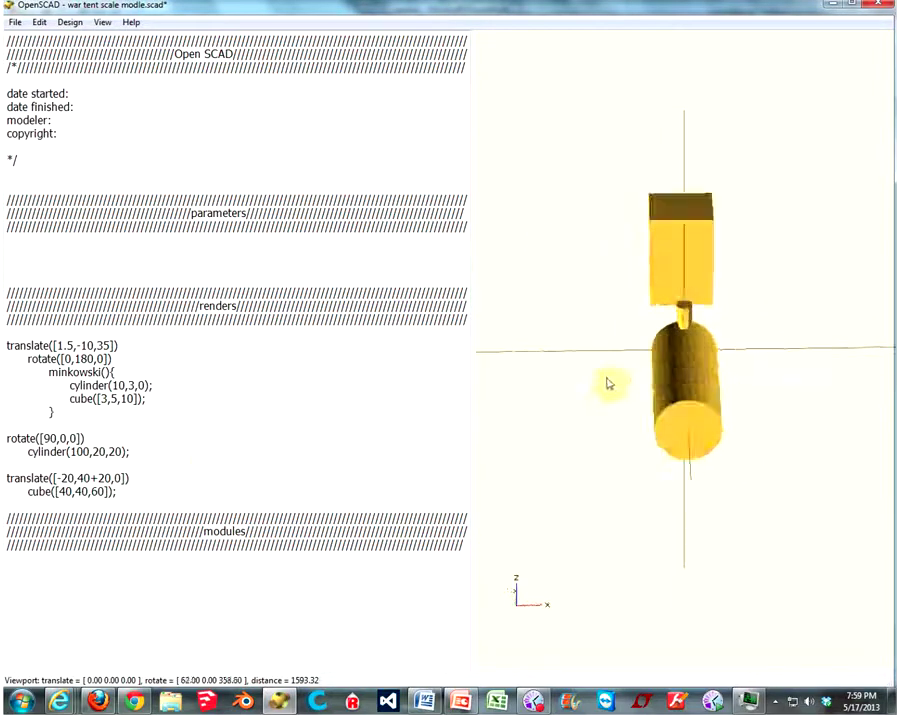
click(78, 478)
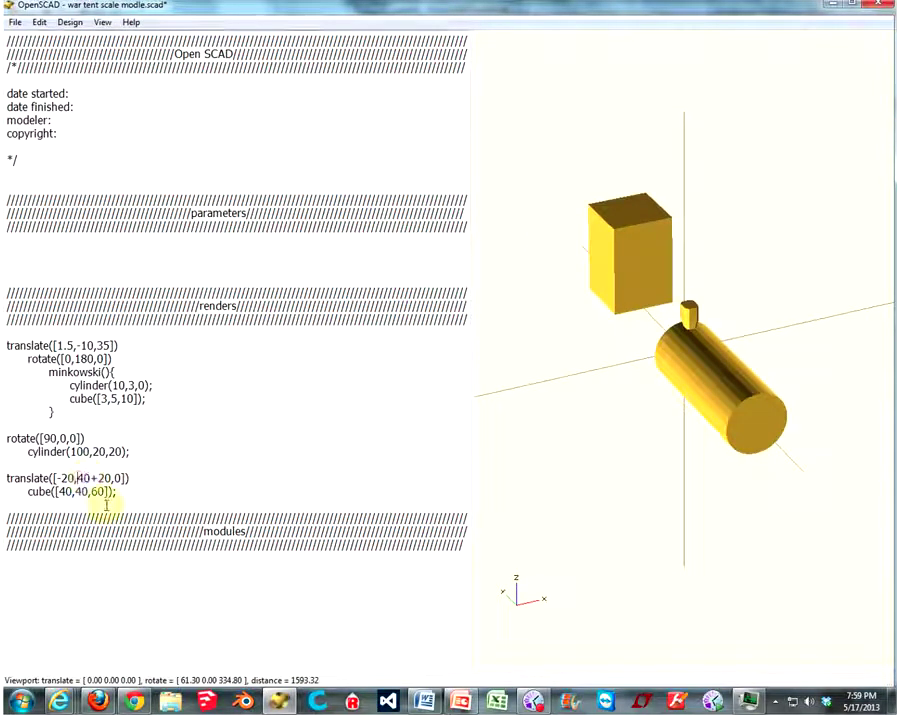
text(-)
key(F5)
drag(744, 366, 722, 362)
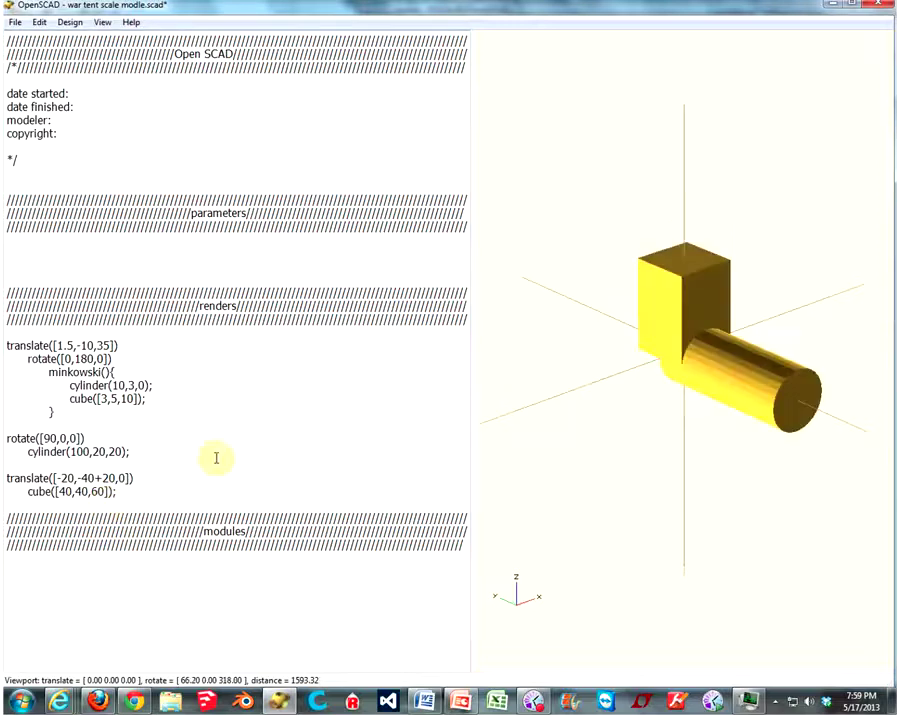
drag(95, 478, 102, 478)
text(-)
key(F5)
drag(602, 412, 590, 410)
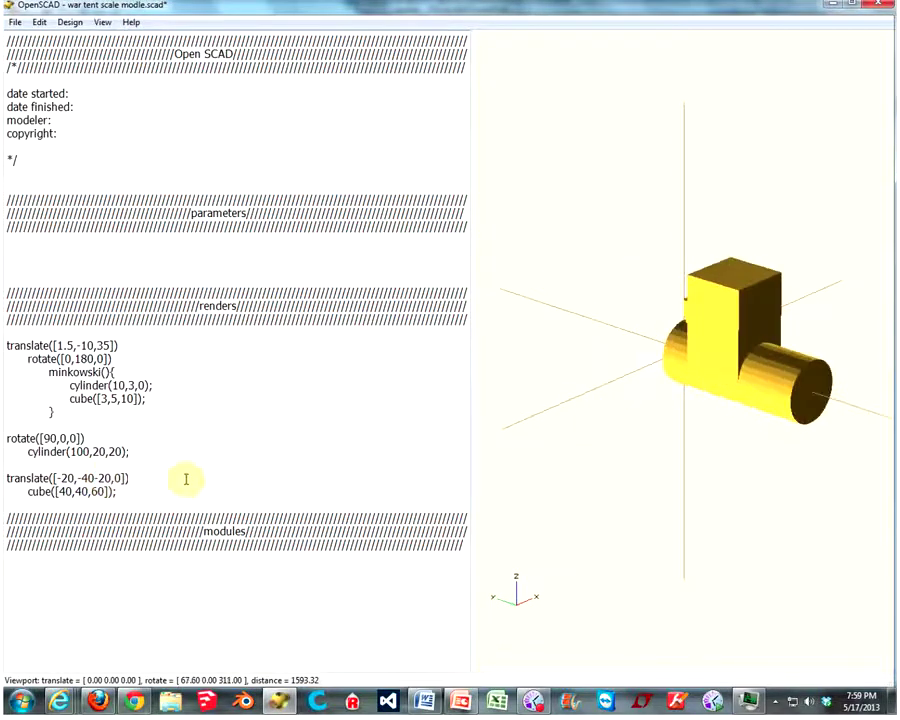
key(Delete)
text(10)
key(F5)
mouse_move(619, 452)
mouse_down()
mouse_move(818, 366)
mouse_move(716, 354)
mouse_move(745, 357)
mouse_move(735, 366)
mouse_move(747, 366)
mouse_up()
Lower the cab to a -20 height offset, giving translate([-20,-40-100,-20]).
click(117, 477)
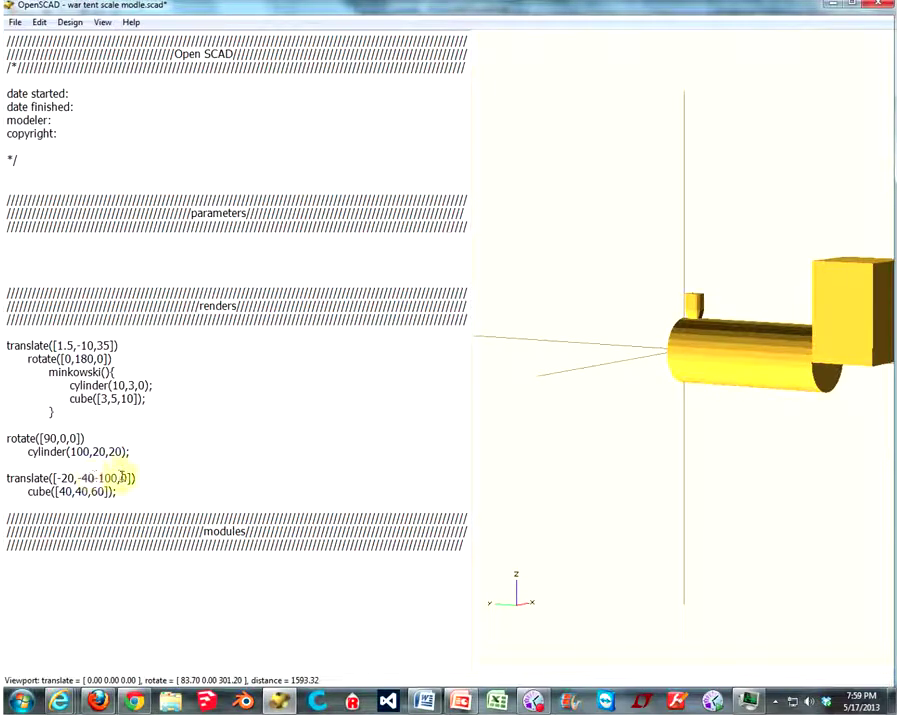
text(20,)
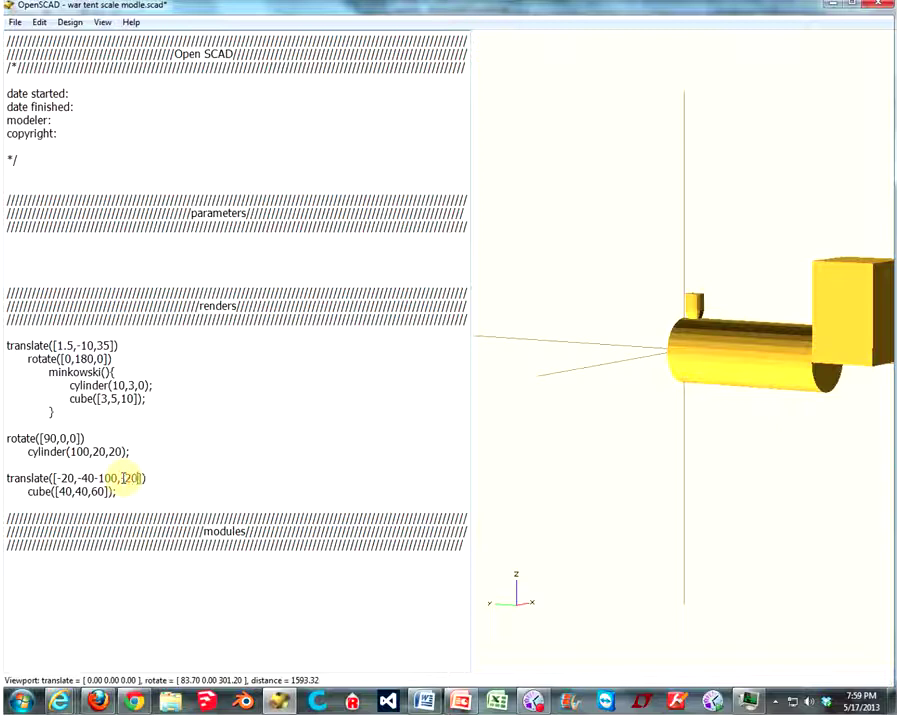
text(-)
key(F5)
mouse_move(805, 391)
mouse_down()
mouse_move(781, 385)
mouse_move(677, 438)
mouse_move(768, 422)
mouse_up()
click(156, 476)
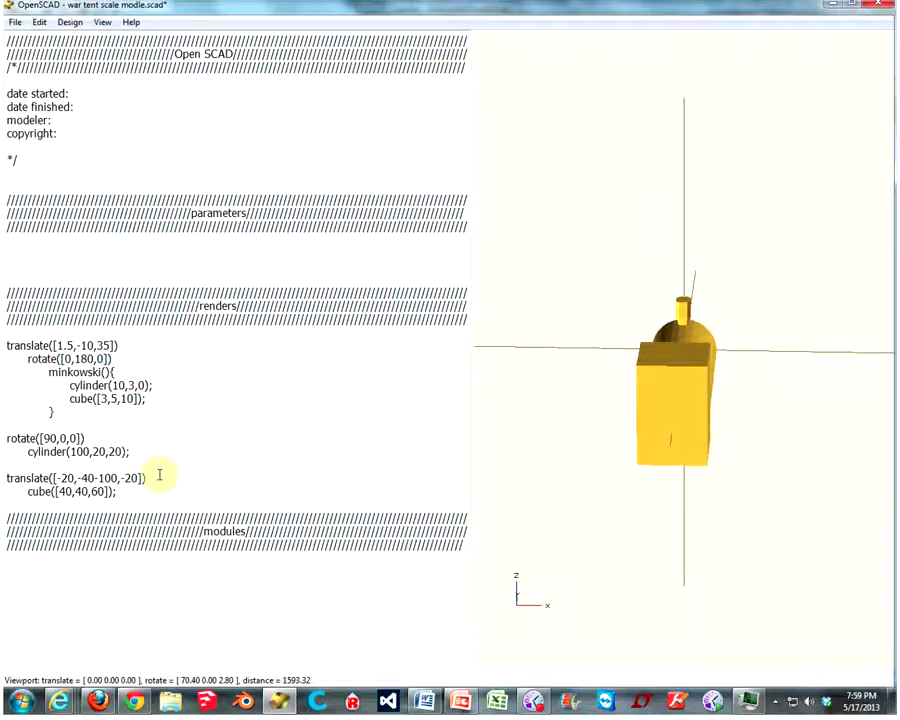
key(Return)
Open a difference(){ block around the cab cube.
key(Down)
key(Tab)
text(differce)
key(BackSpace)
key(BackSpace)
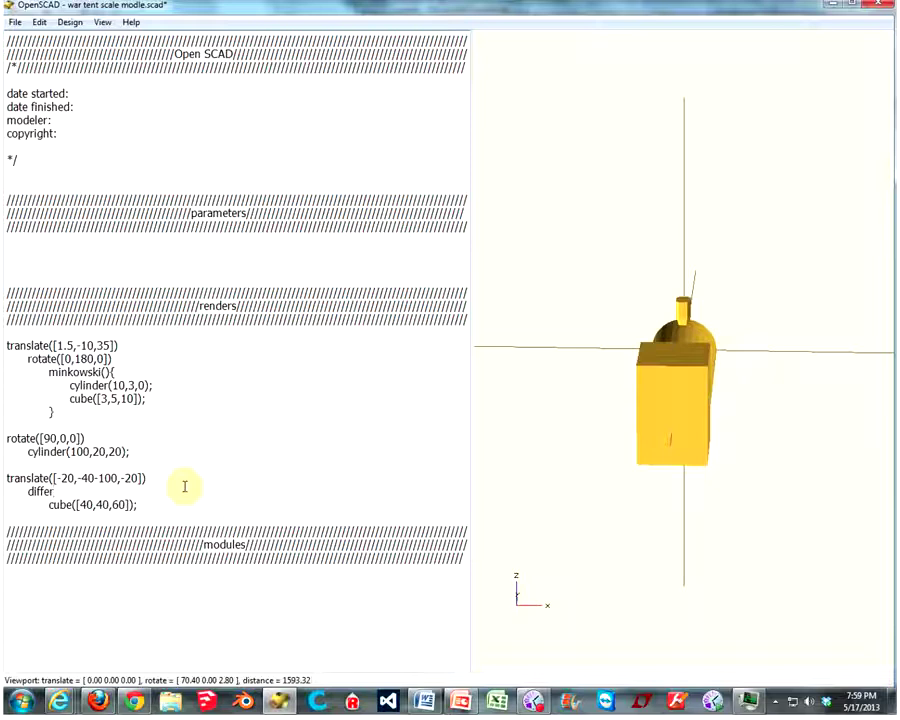
text(ence()
text(){)
text(;)
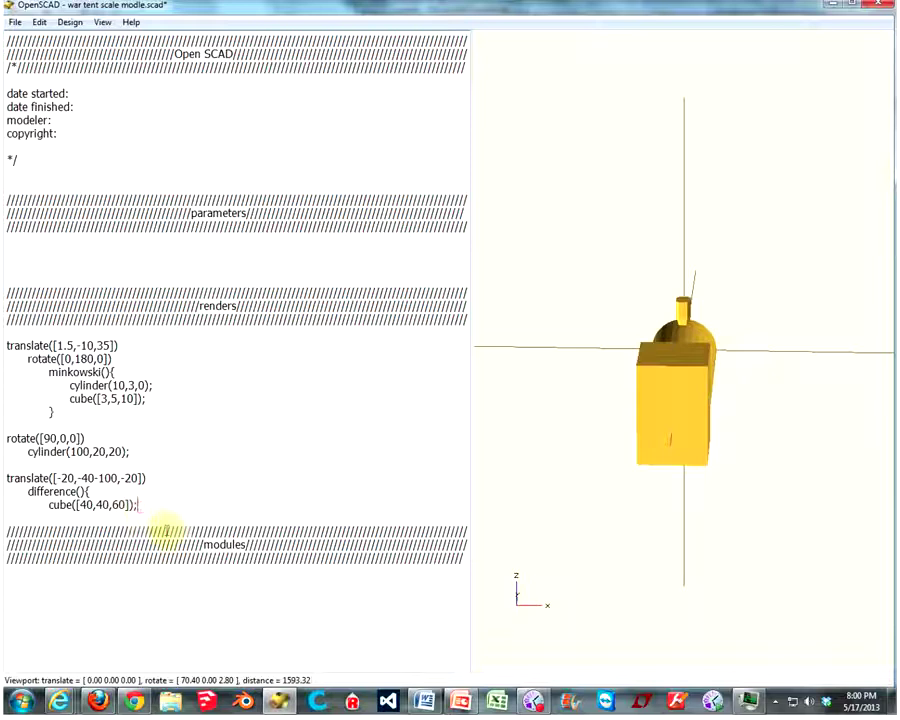
Add the cutting cube([30,60,50]); offset by translate([-5,-5,-5]) inside the difference.
key(Return)
key(Tab)
key(Tab)
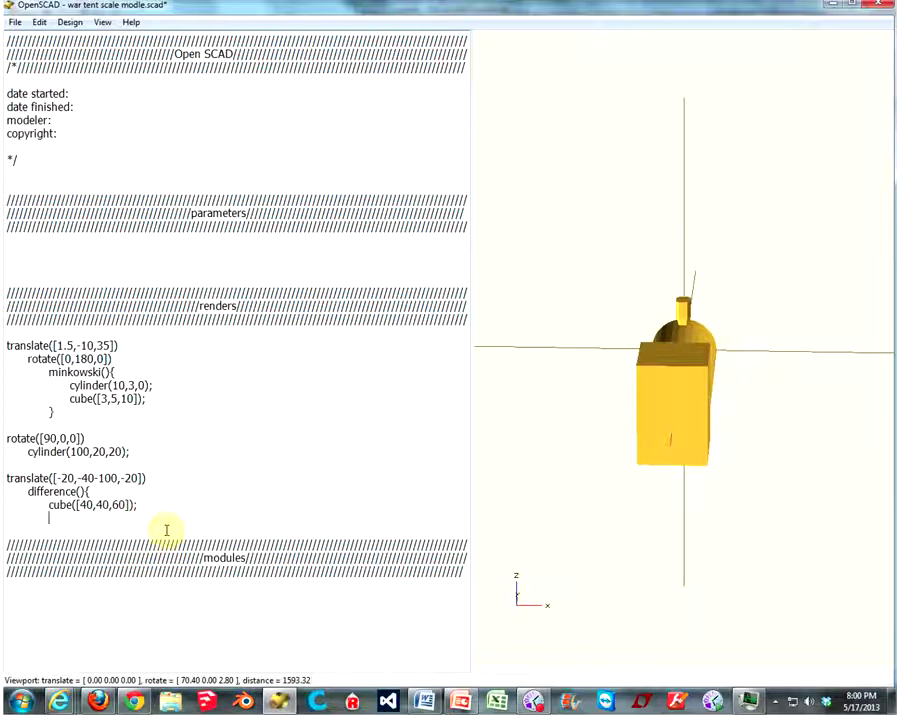
text(translate)
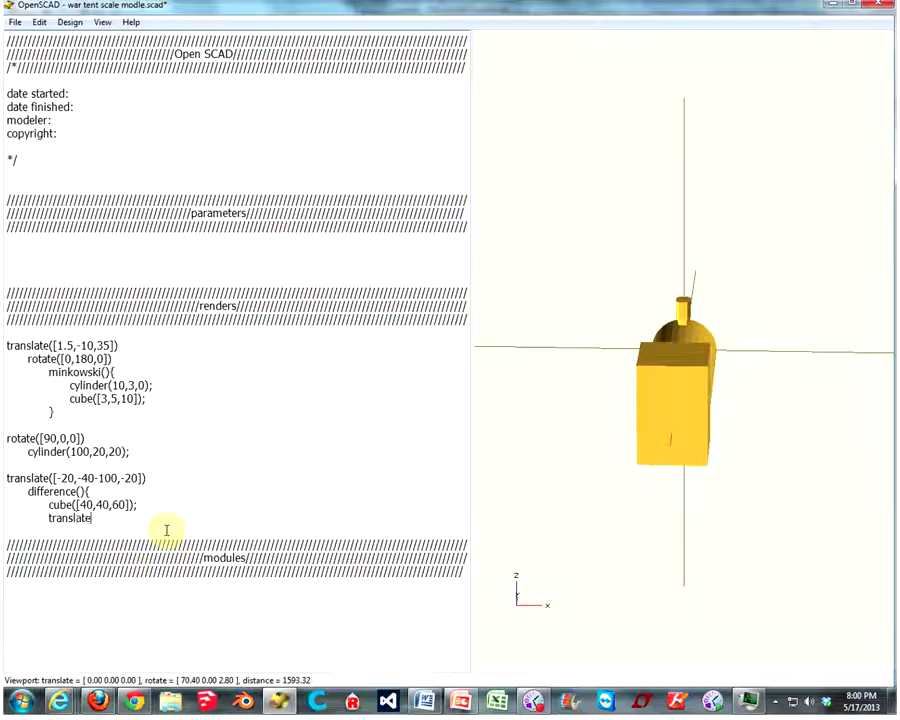
text(([)
key(Return)
key(Tab)
key(Tab)
key(Tab)
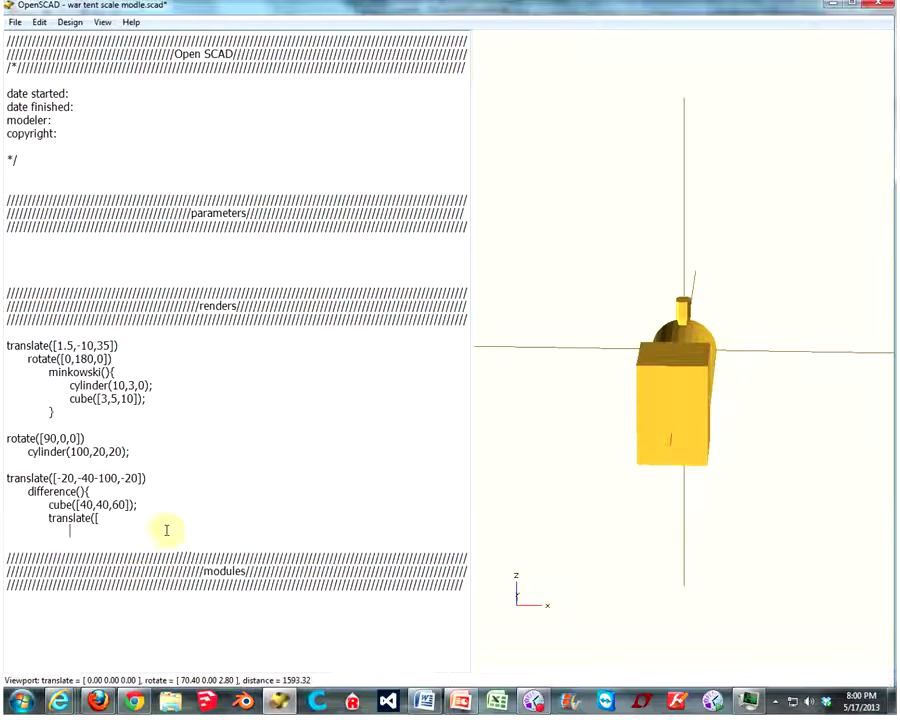
text(cube)
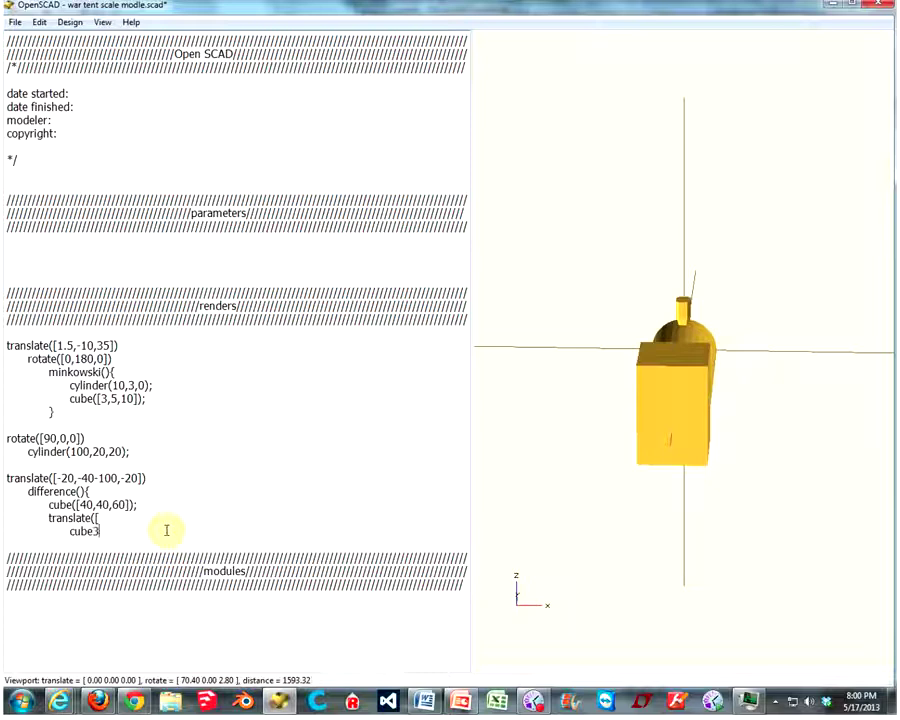
text(([)
text(30,)
text(60,)
text(50)
text(]);)
key(Up)
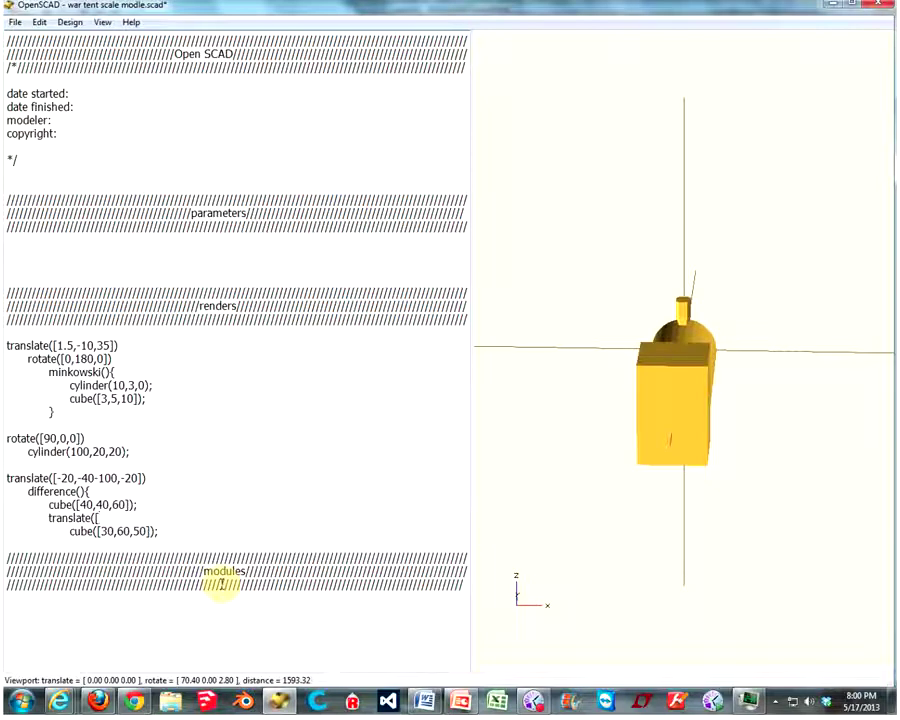
text(-5)
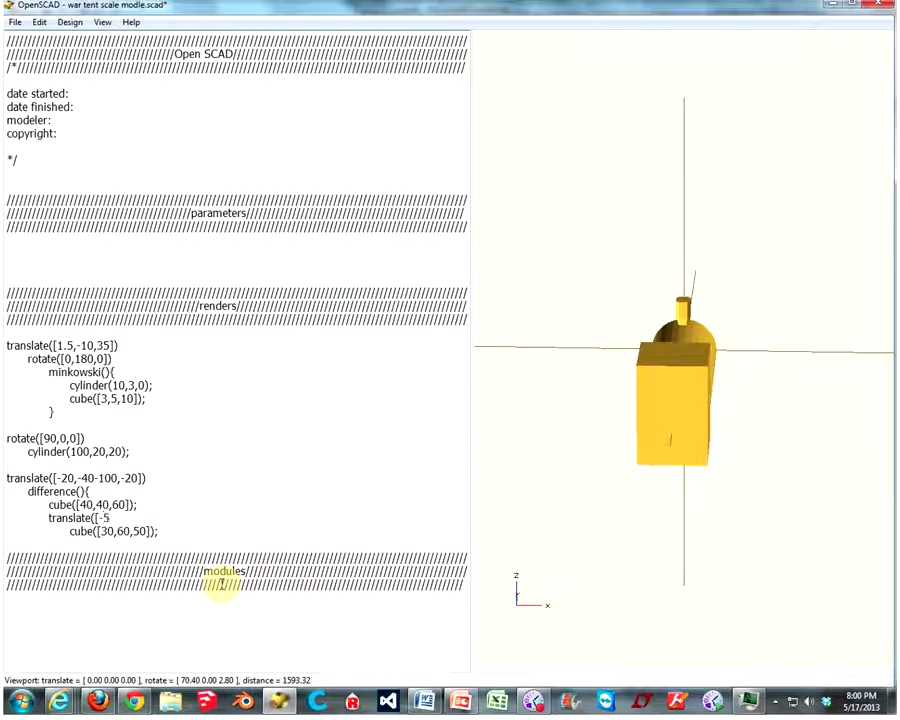
text(,)
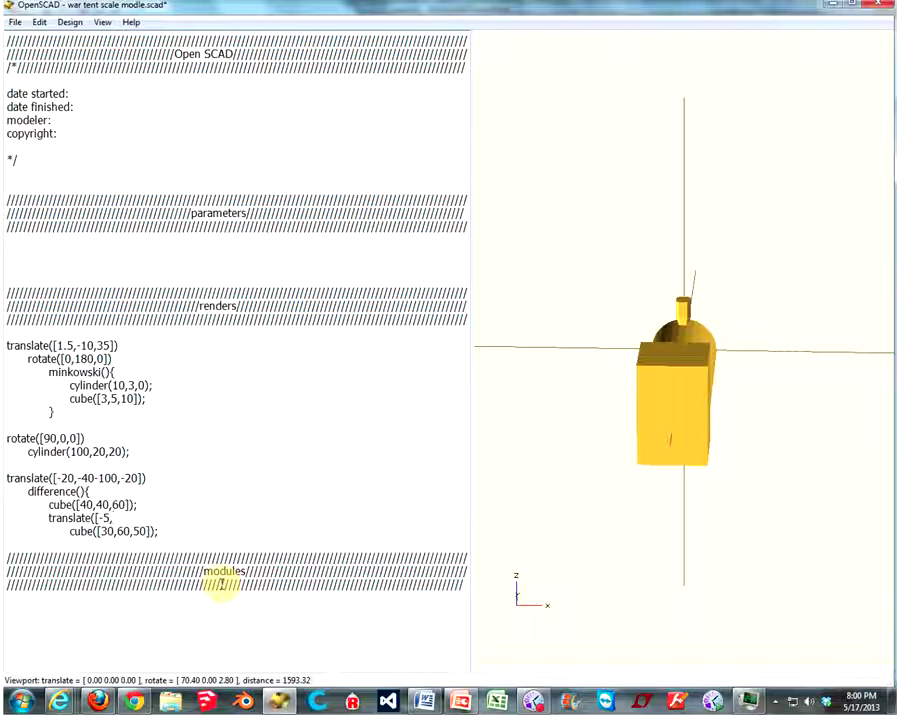
text(-5,-5]))
Preview the unclosed difference block and cut out the inner translate line.
key(F5)
mouse_move(640, 478)
mouse_down()
mouse_move(666, 474)
mouse_move(660, 511)
mouse_up()
scroll(667, 478, down, 6)
scroll(666, 479, down, 1)
click(155, 518)
drag(155, 518, 5, 527)
key(ctrl+c)
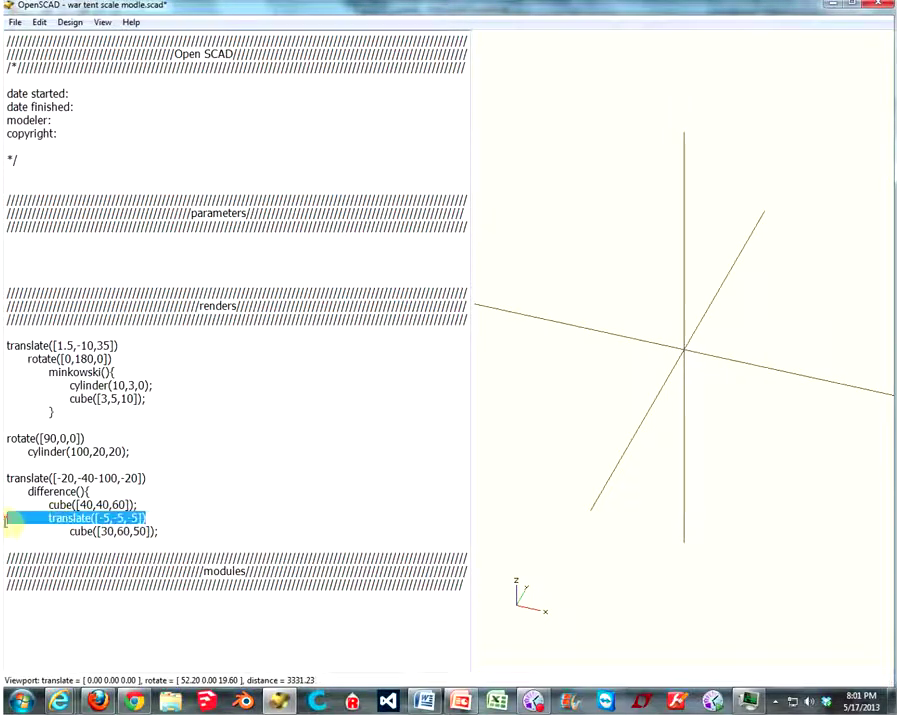
key(BackSpace)
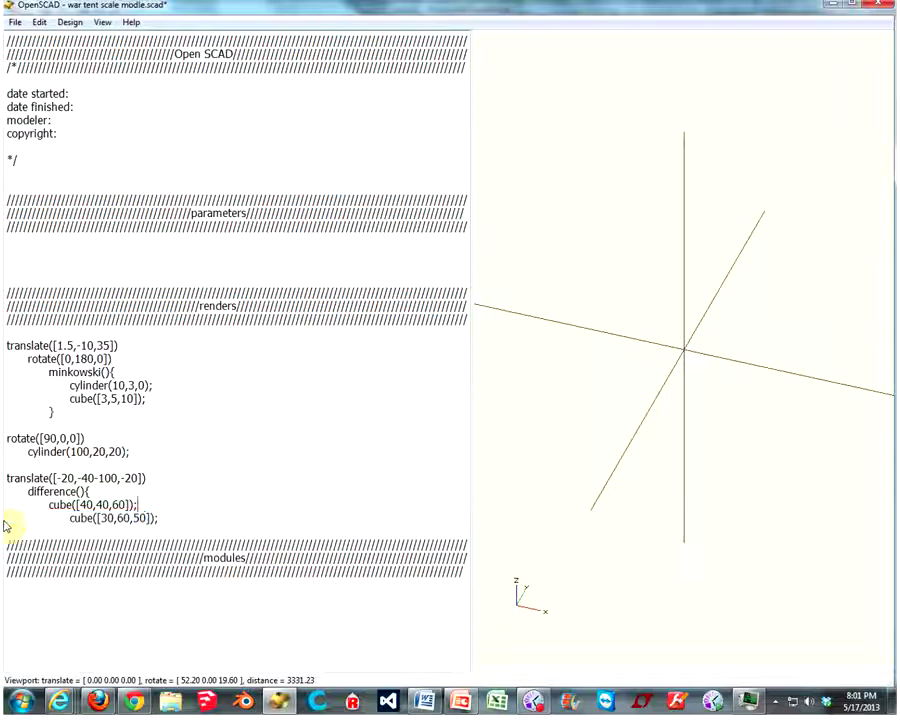
Paste the inner translate line back, close the block with } and re-preview.
drag(715, 416, 459, 452)
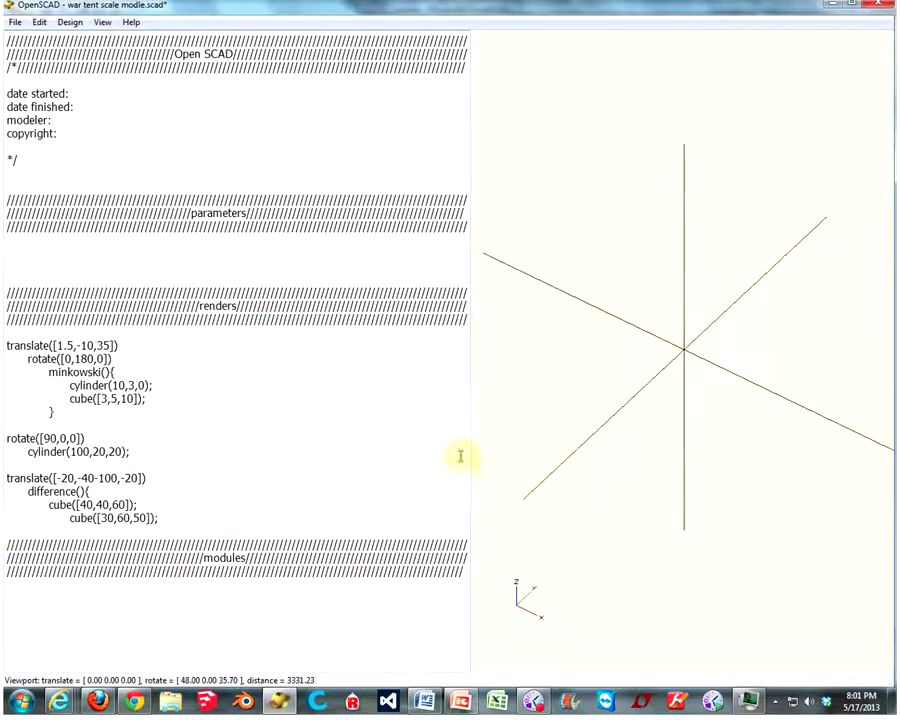
click(78, 522)
key(Return)
key(ctrl+v)
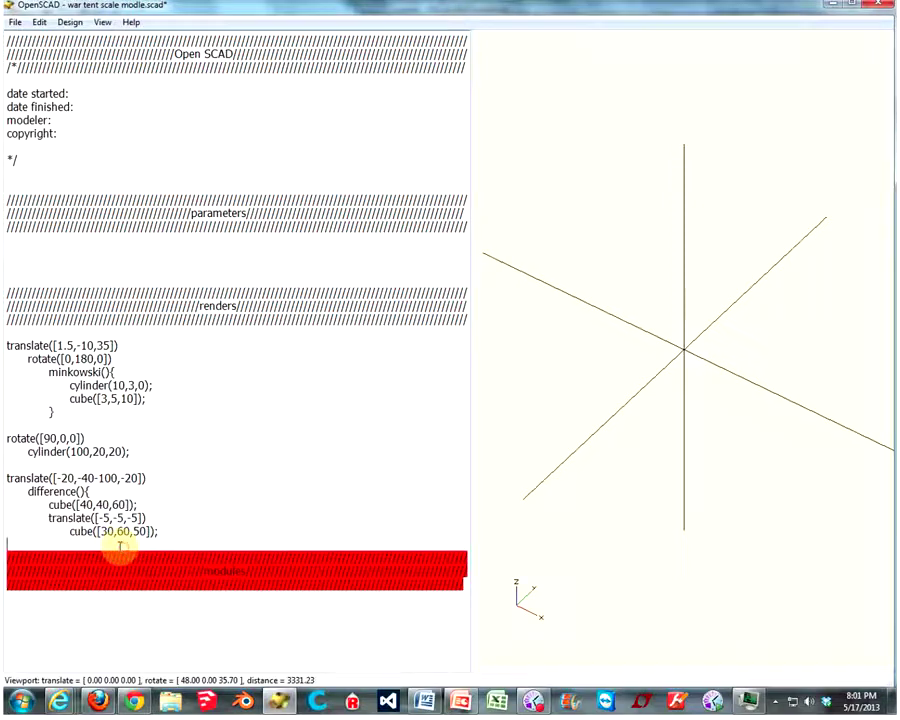
key(Return)
text(})
key(F5)
Strip the minus signs from the cab cutout's translate offsets.
drag(508, 402, 562, 368)
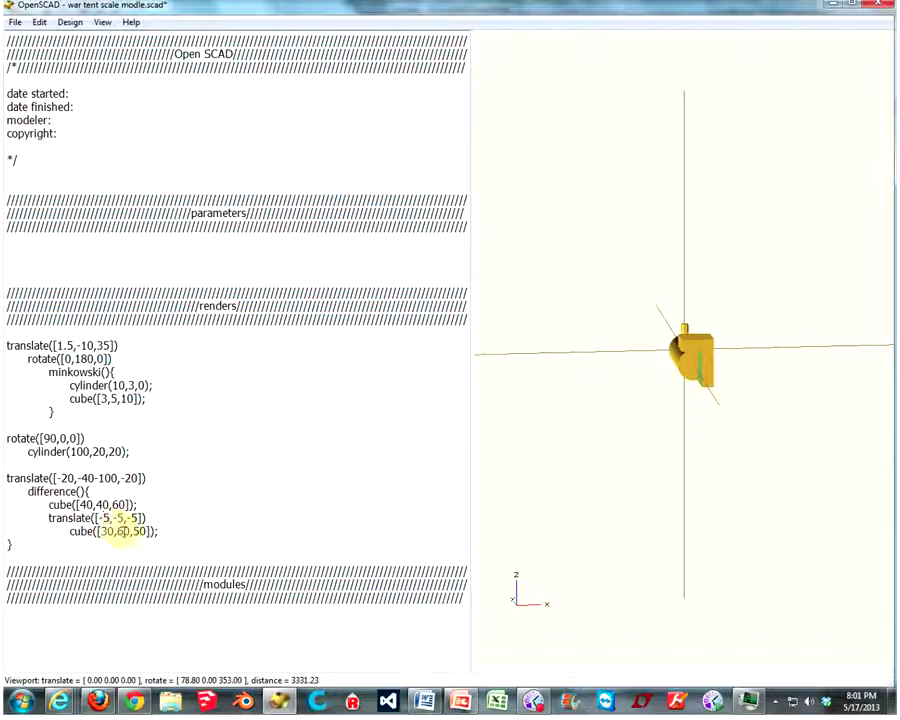
click(101, 518)
key(BackSpace)
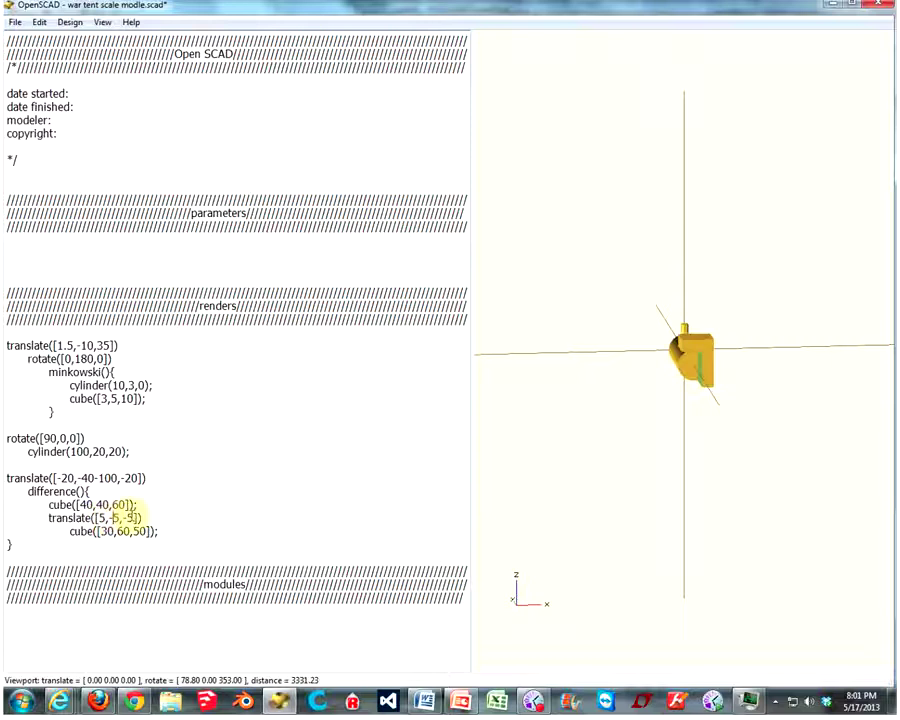
key(Right)
key(Right)
key(Delete)
key(Right)
key(Right)
key(Delete)
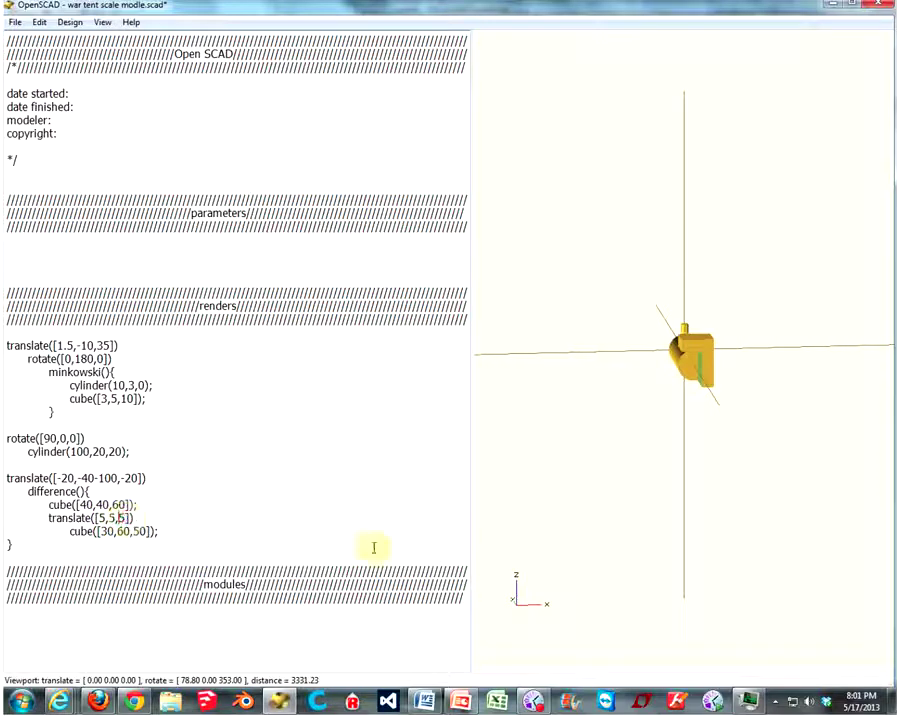
Put a minus back on the cutout's Y offset, declining the reload from disk to keep the edits.
scroll(700, 417, up, 3)
mouse_move(702, 392)
mouse_down()
mouse_move(793, 398)
mouse_move(830, 388)
mouse_move(838, 365)
mouse_move(676, 394)
mouse_move(803, 383)
mouse_up()
scroll(826, 382, up, 3)
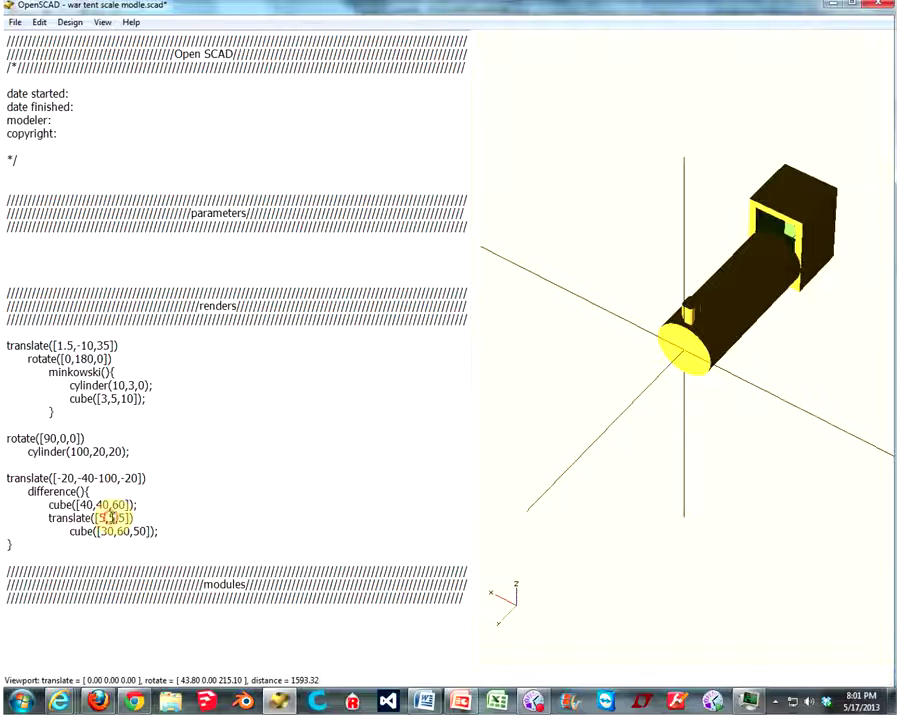
text(-)
mouse_move(743, 362)
mouse_down()
mouse_move(636, 322)
mouse_move(663, 328)
mouse_up()
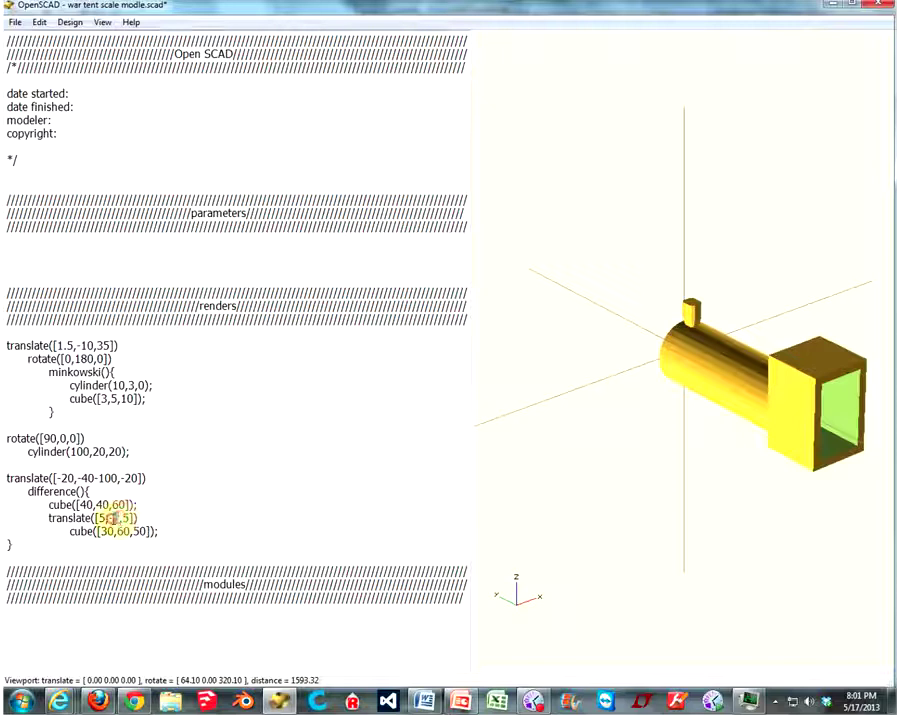
key(F4)
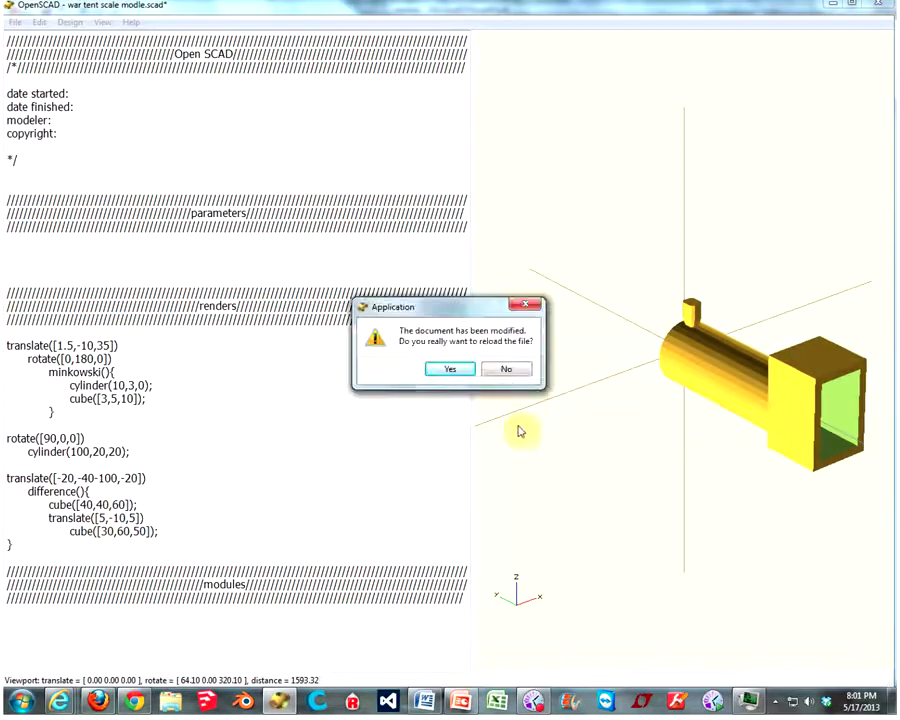
click(506, 369)
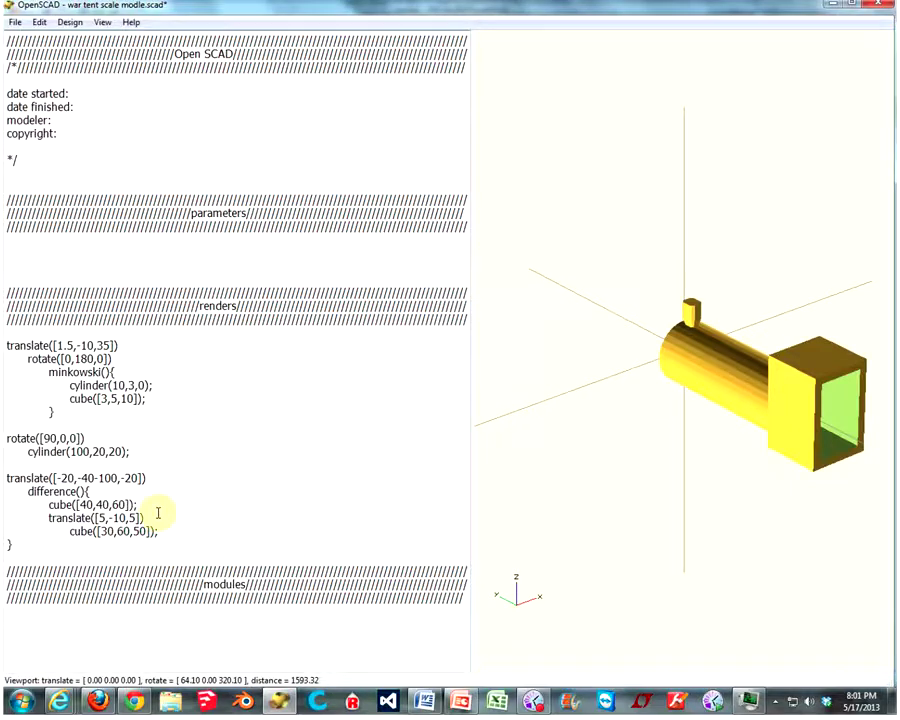
drag(733, 462, 777, 376)
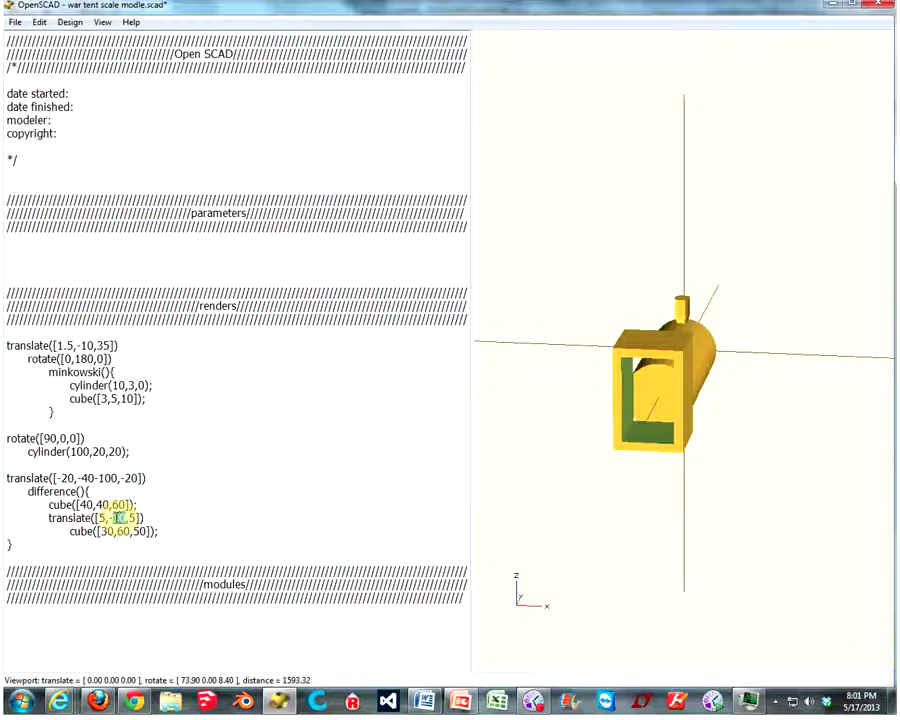
Change the Y offset to -30, giving translate([5,-30,5]), and preview the open-ended cab.
key(BackSpace)
text(2)
key(F5)
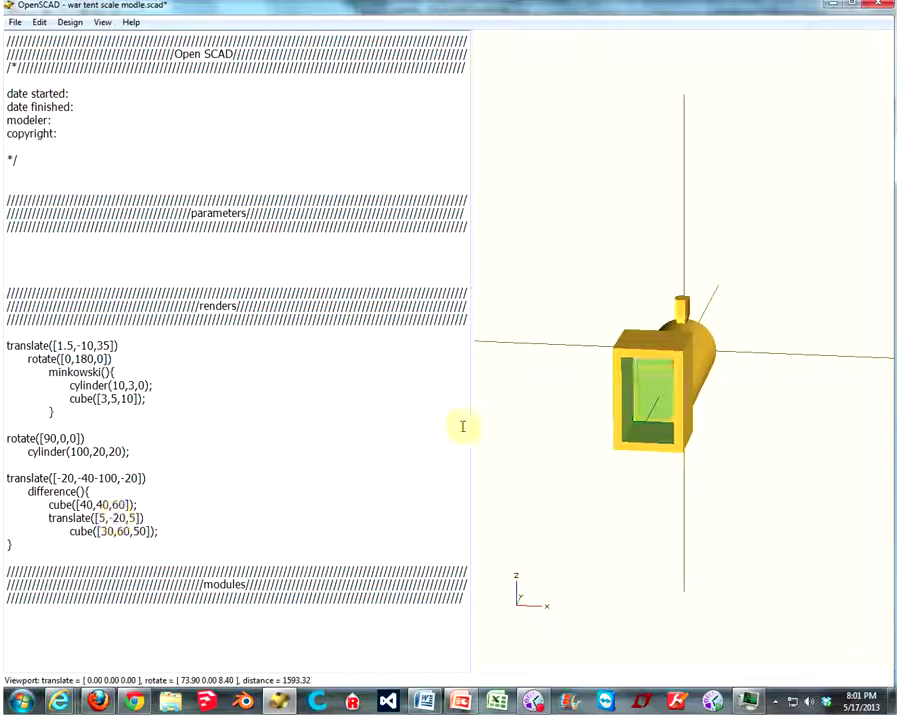
key(BackSpace)
text(3)
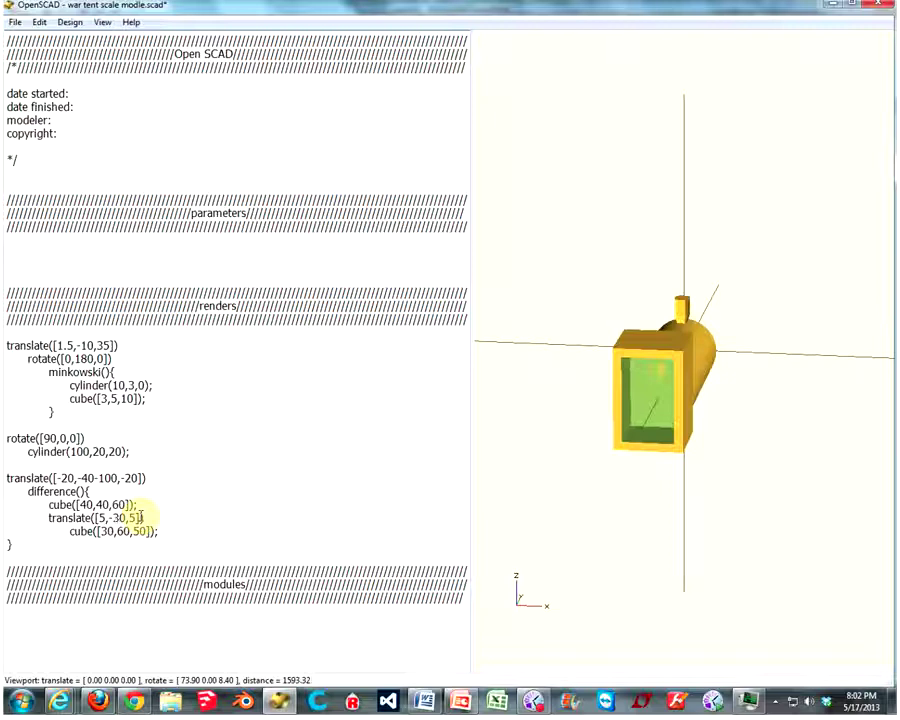
mouse_move(670, 444)
mouse_down()
mouse_move(727, 409)
mouse_move(760, 425)
mouse_move(776, 414)
mouse_move(836, 420)
mouse_move(822, 447)
mouse_move(680, 480)
mouse_move(725, 462)
mouse_move(854, 450)
mouse_move(812, 438)
mouse_up()
Add a minkowski(){ block on a new line after the cab code.
click(28, 555)
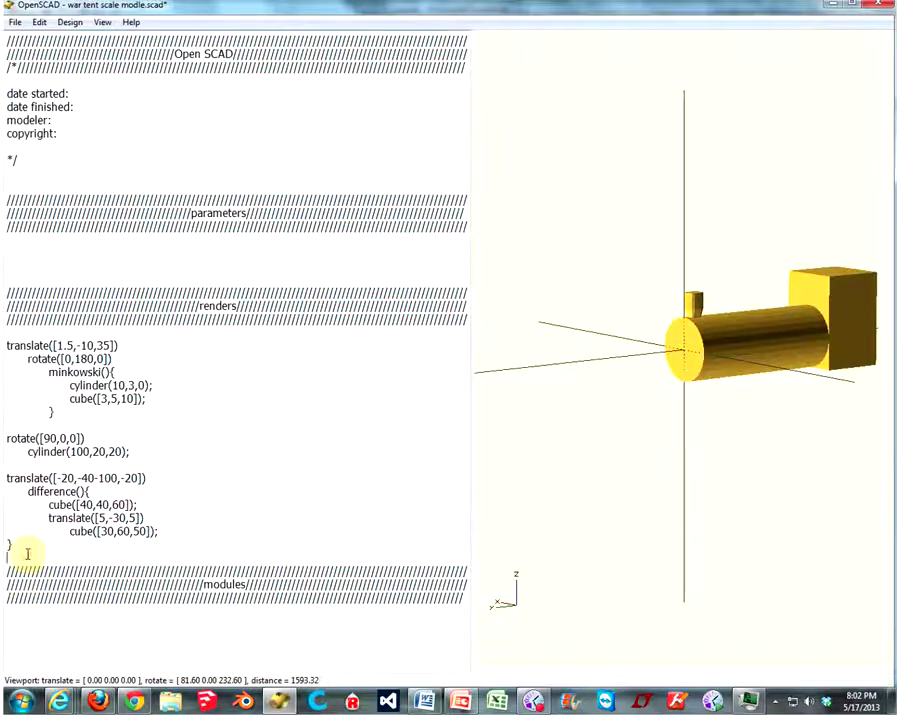
key(Return)
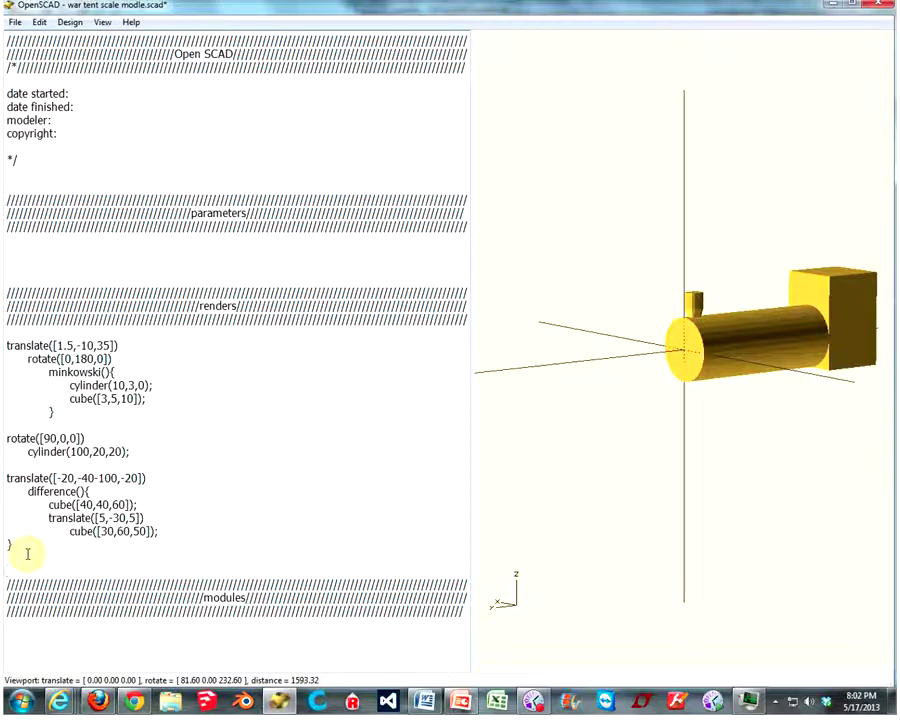
text(mink)
text(owski())
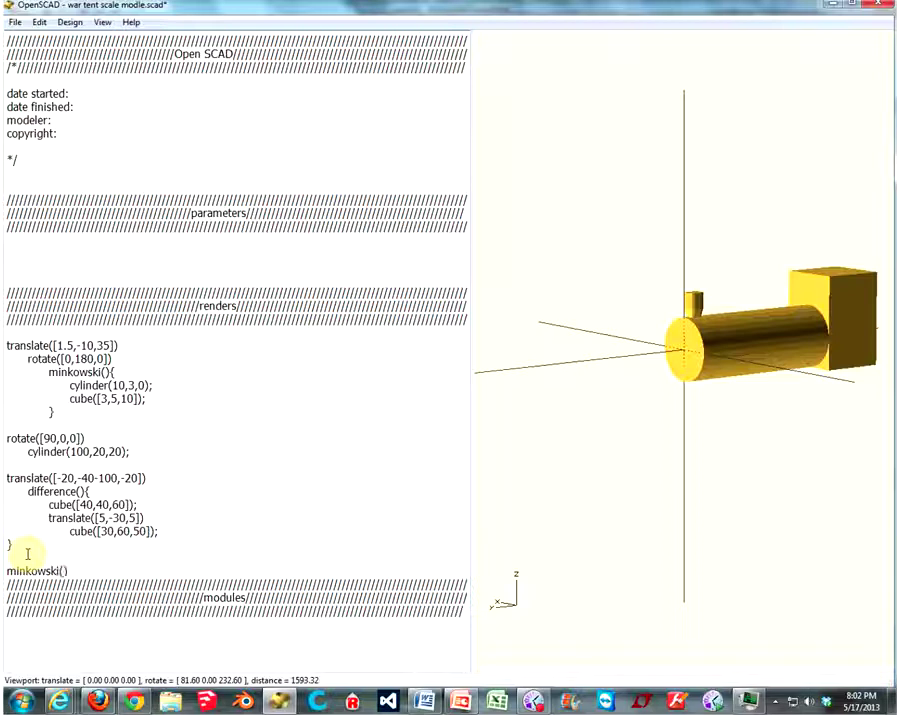
text({)
key(Return)
key(Return)
key(Return)
key(Return)
Put an indented cylinder(5,2,2); inside the block and begin the cube line.
click(26, 624)
key(Tab)
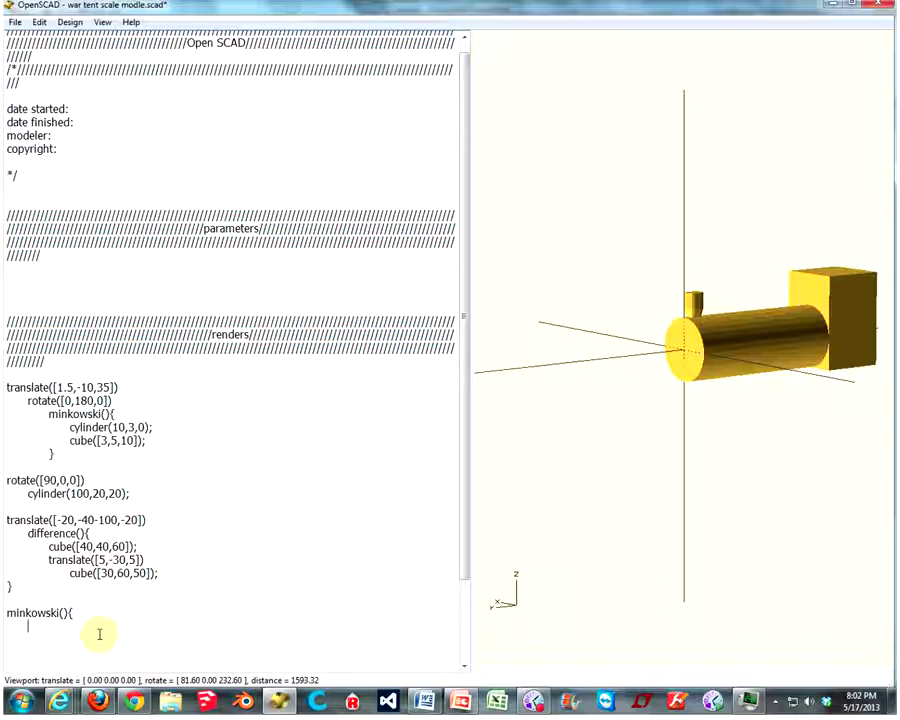
text(inder()
text(5,)
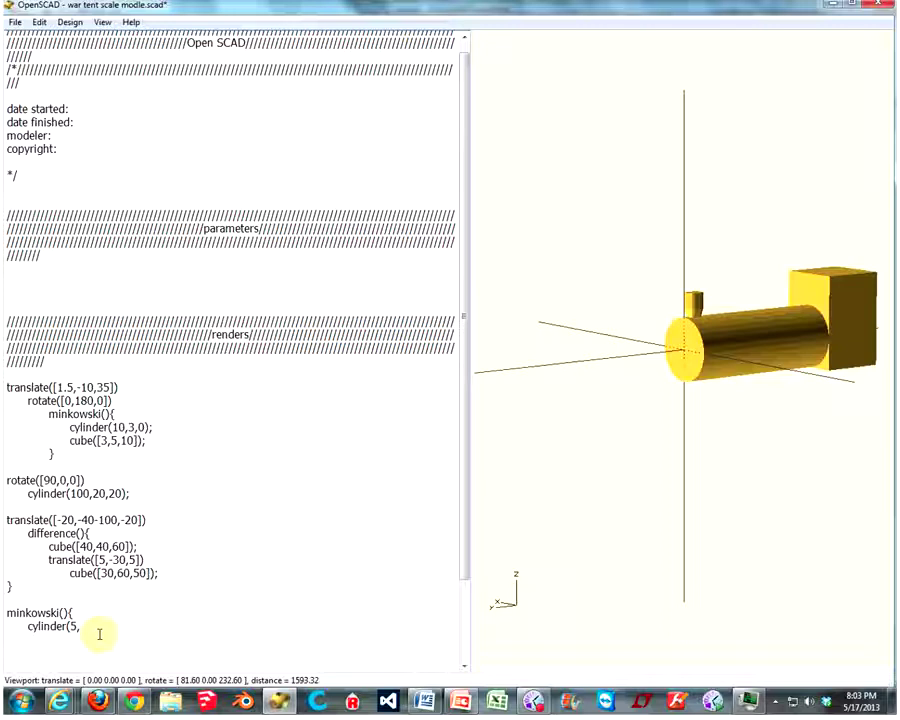
text(2,4)
text(2,2)
text(;)
key(Return)
text(cuber)
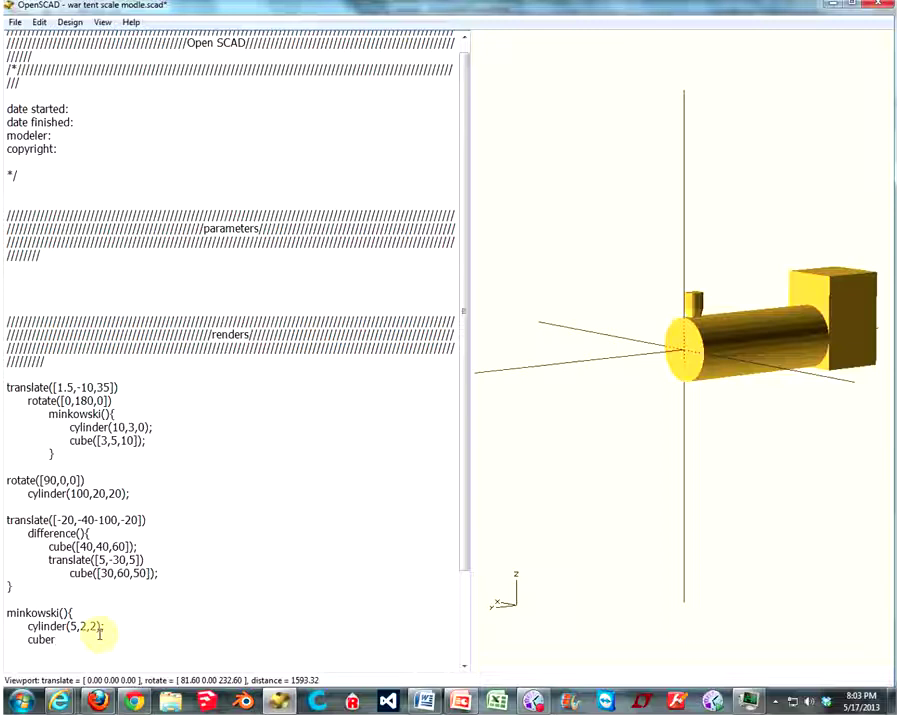
key(BackSpace)
text(([)
Complete the plate shape as cube([40,140,5]);, checking the boiler's sizes for reference.
mouse_move(682, 364)
mouse_down()
mouse_move(730, 395)
mouse_move(735, 388)
mouse_up()
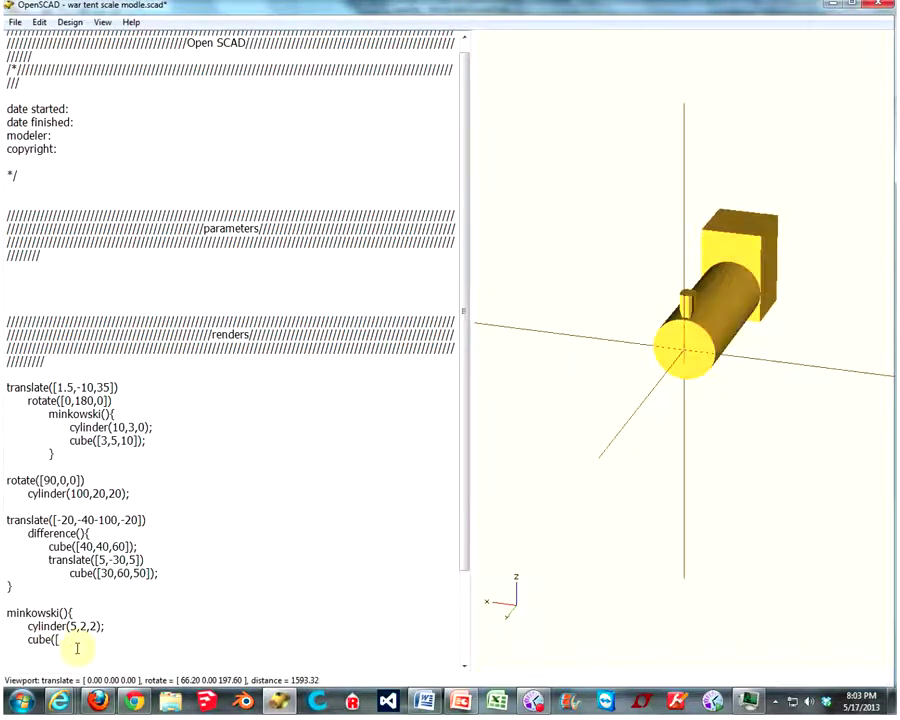
text(40,)
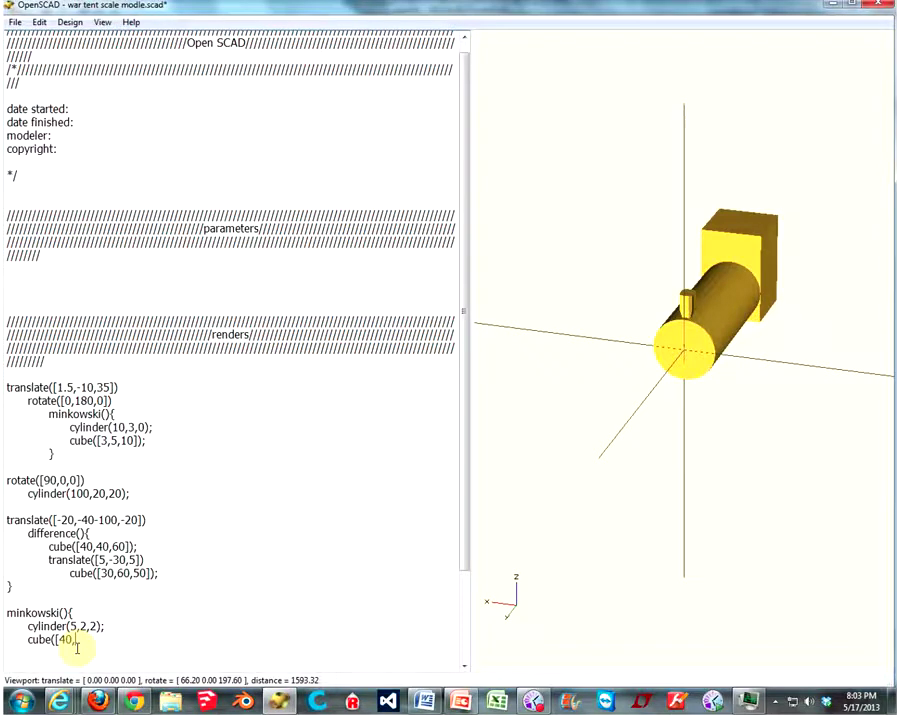
mouse_move(724, 388)
mouse_down()
mouse_move(708, 400)
mouse_move(668, 377)
mouse_up()
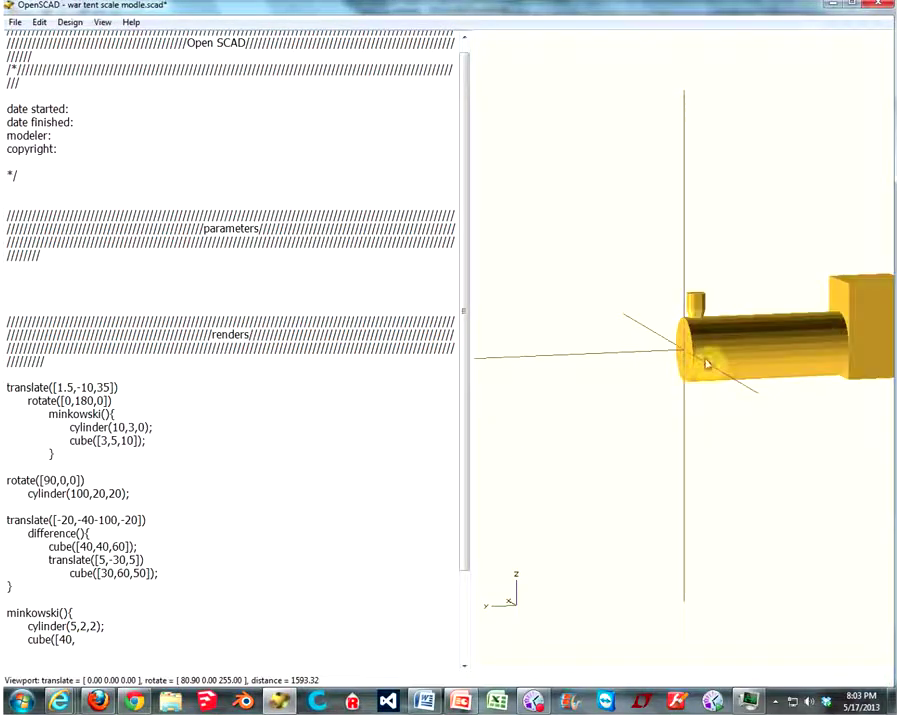
drag(70, 493, 107, 493)
drag(708, 380, 724, 428)
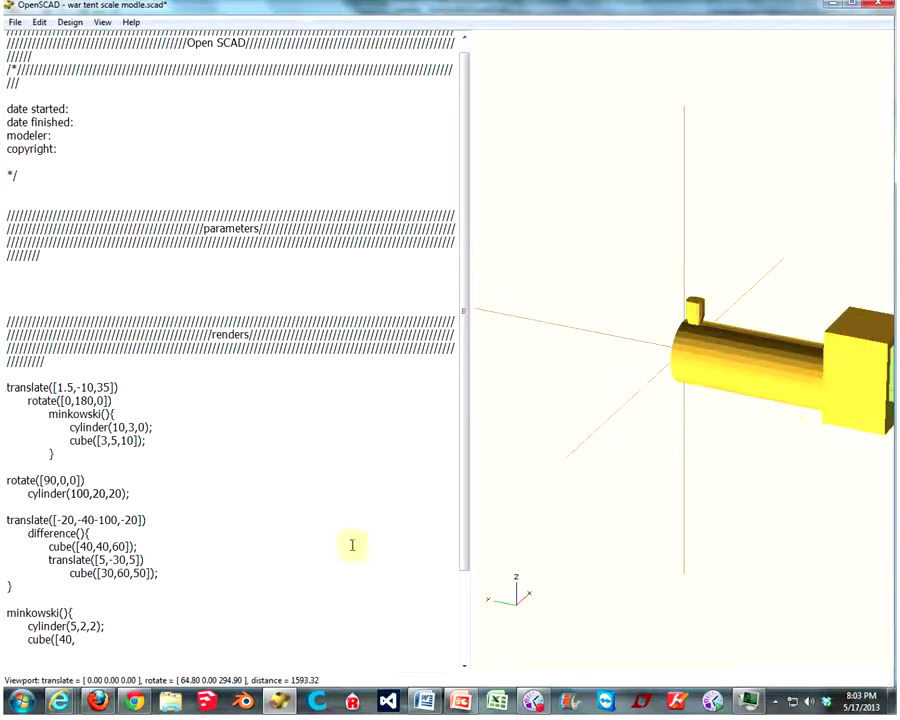
click(112, 637)
text(140,)
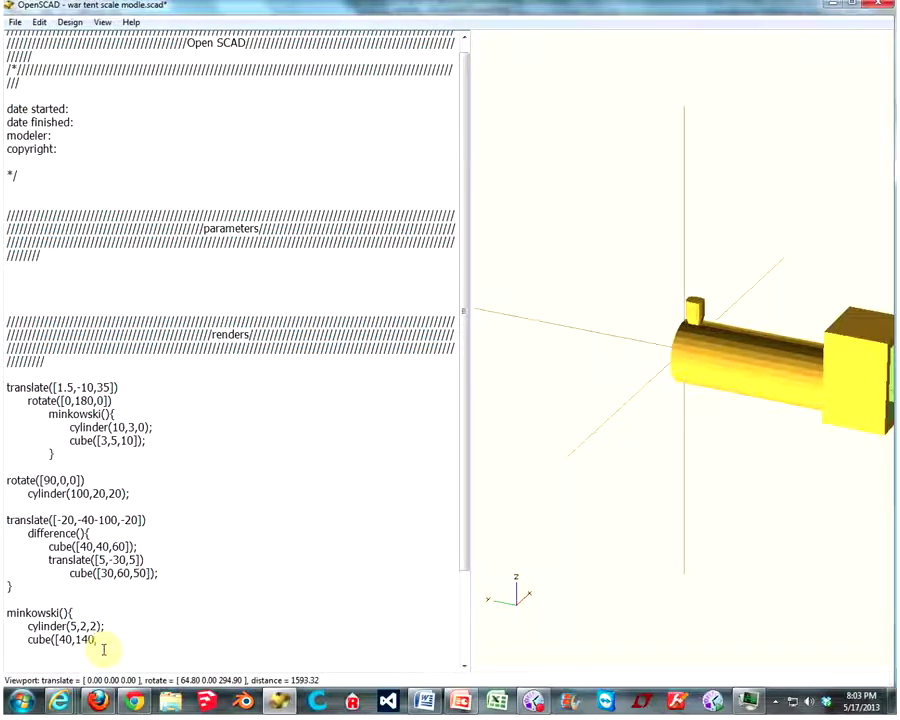
text(5]))
text(;)
Close the minkowski block with } and preview the flat rounded plate beside the train.
key(Return)
text(})
key(F5)
mouse_move(576, 444)
mouse_down()
mouse_move(714, 380)
mouse_move(746, 374)
mouse_move(757, 390)
mouse_move(763, 374)
mouse_move(783, 368)
mouse_move(754, 346)
mouse_move(725, 354)
mouse_move(733, 355)
mouse_up()
scroll(754, 346, up, 7)
scroll(737, 326, up, 4)
scroll(733, 355, down, 4)
scroll(732, 352, down, 3)
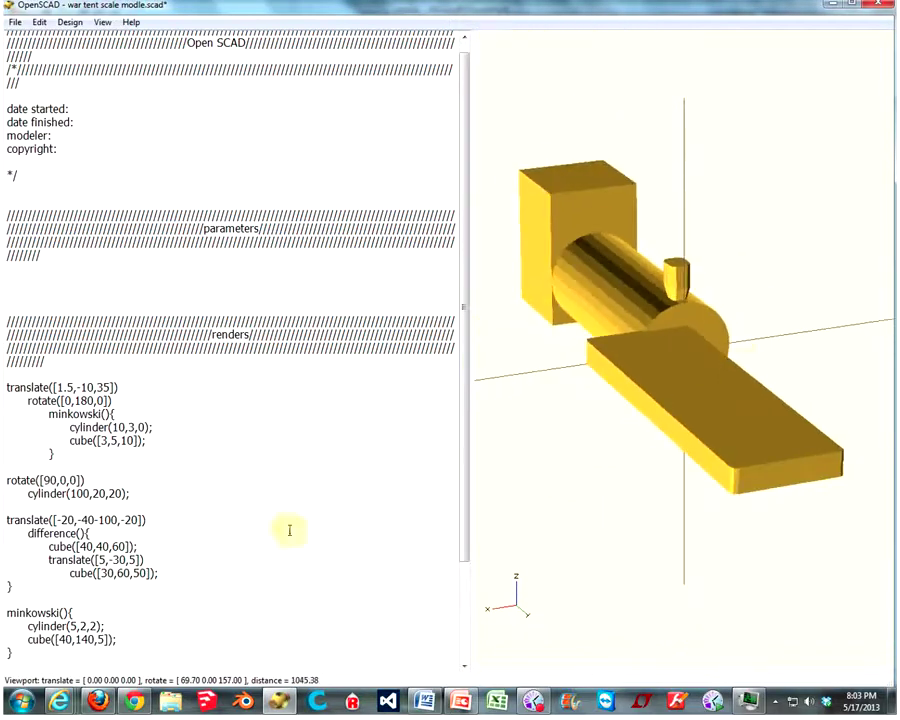
Thin the plate to cube([40,140,2]) with cylinder(2,2,2).
key(BackSpace)
text(2)
double_click(74, 626)
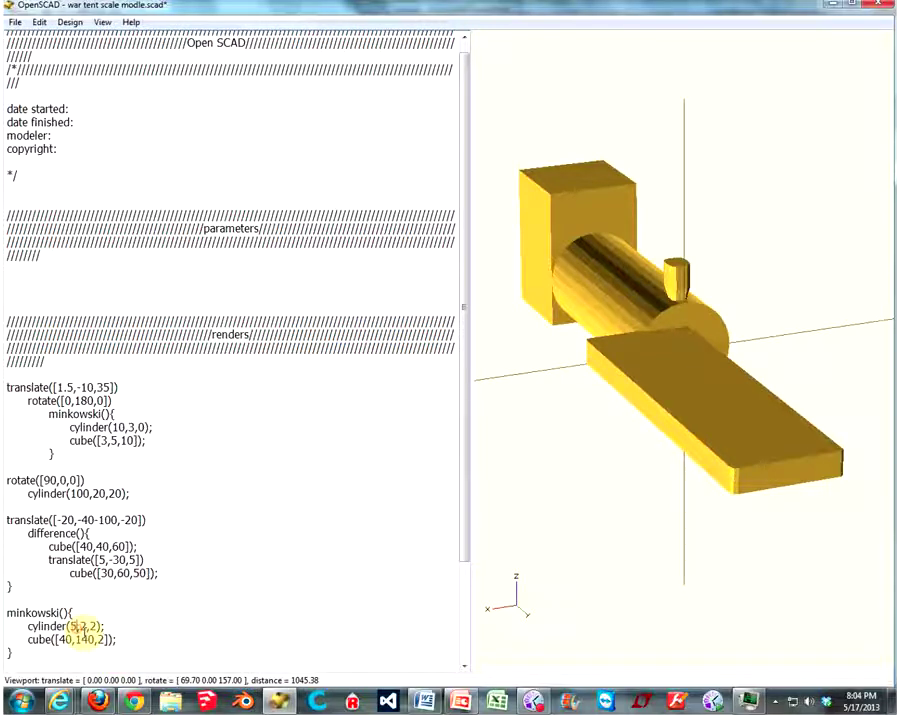
key(BackSpace)
text(2)
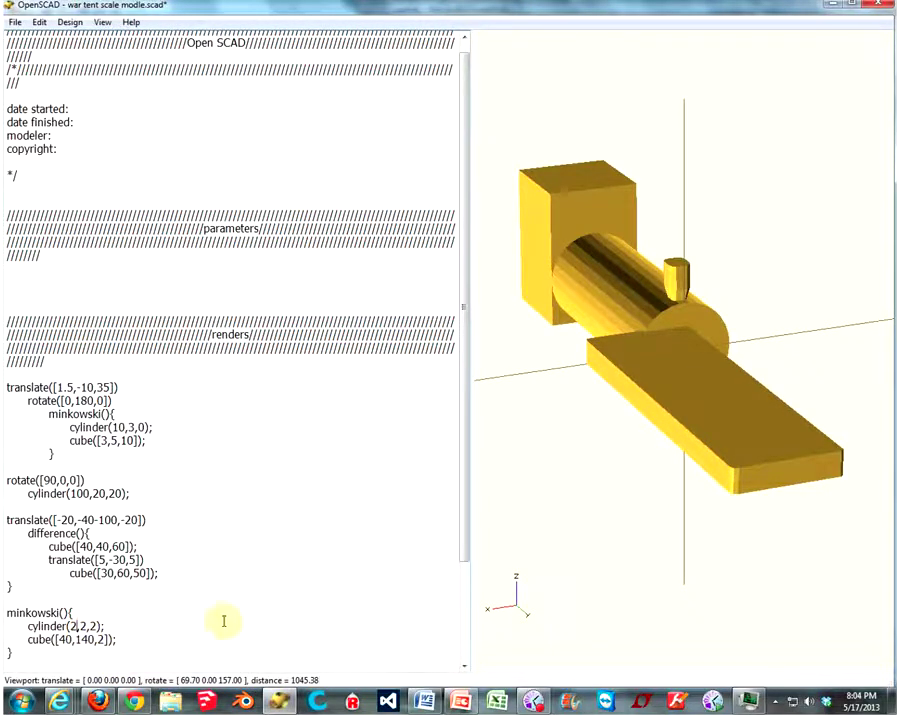
mouse_move(786, 416)
mouse_down()
mouse_move(720, 428)
mouse_move(732, 416)
mouse_move(786, 410)
mouse_move(776, 444)
mouse_move(768, 440)
mouse_up()
Indent the base plate block and start a translate([ line above it.
click(4, 626)
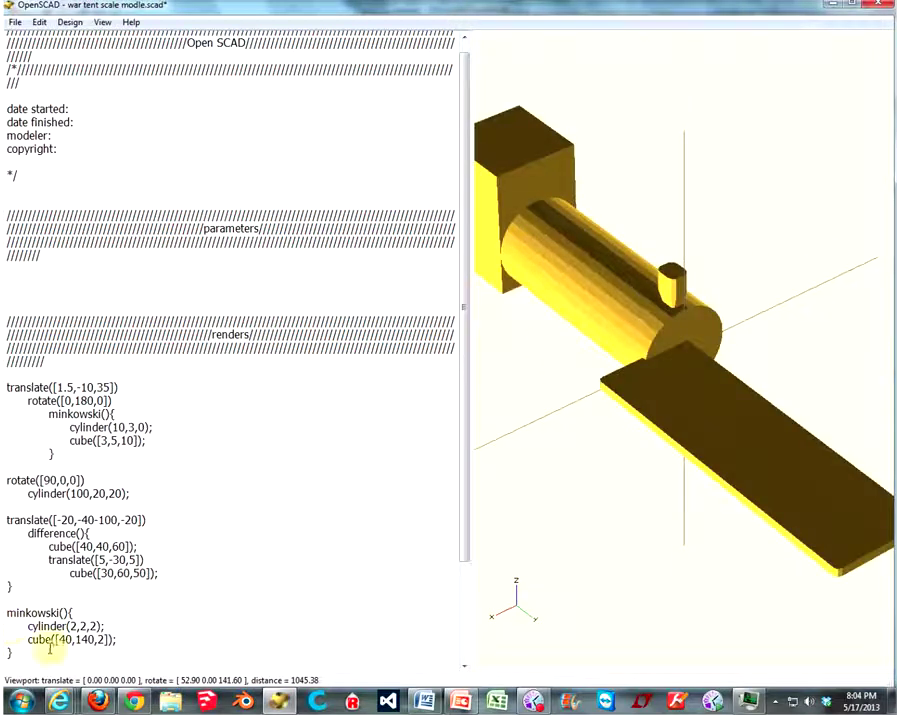
shift+click(13, 652)
drag(13, 652, 5, 614)
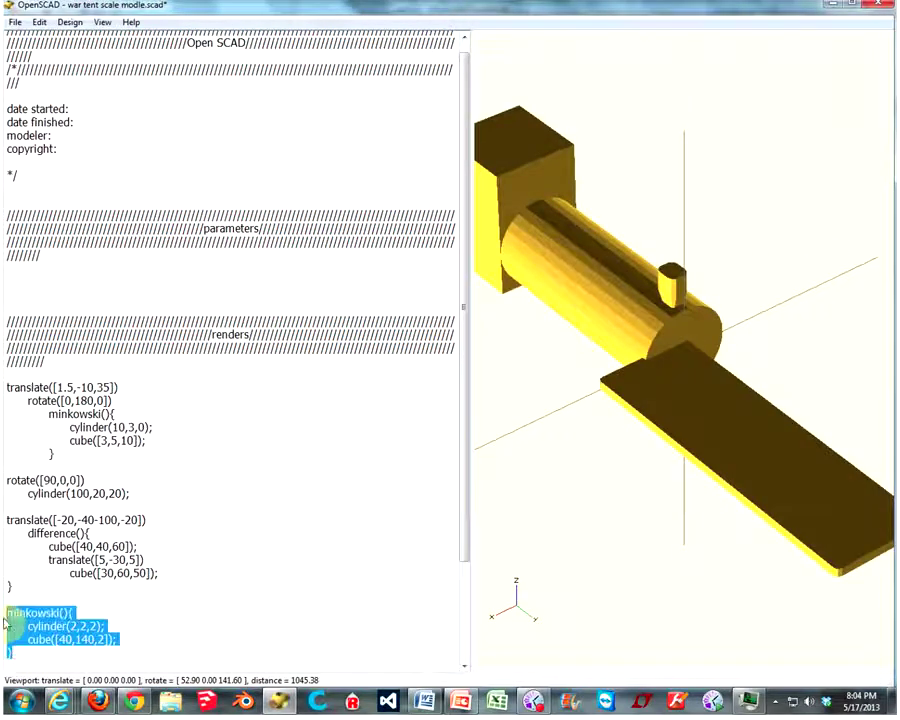
key(Tab)
click(20, 600)
key(Return)
text(translate([)
scroll(456, 484, down, 3)
drag(628, 471, 603, 466)
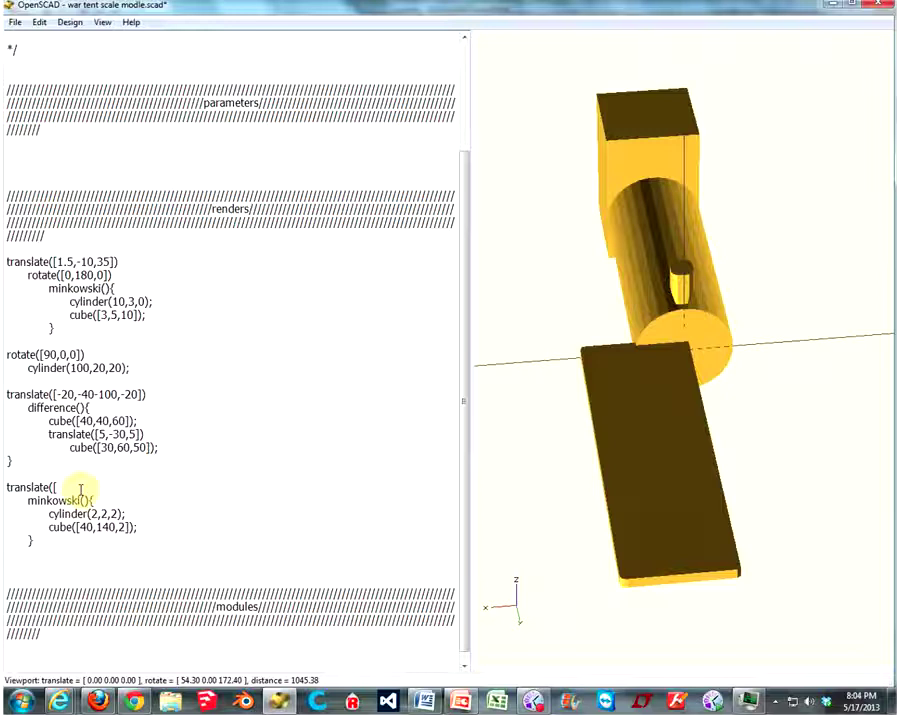
Finish the offset as translate([-22,-140,-20]) and preview the plate under the train.
text(22,)
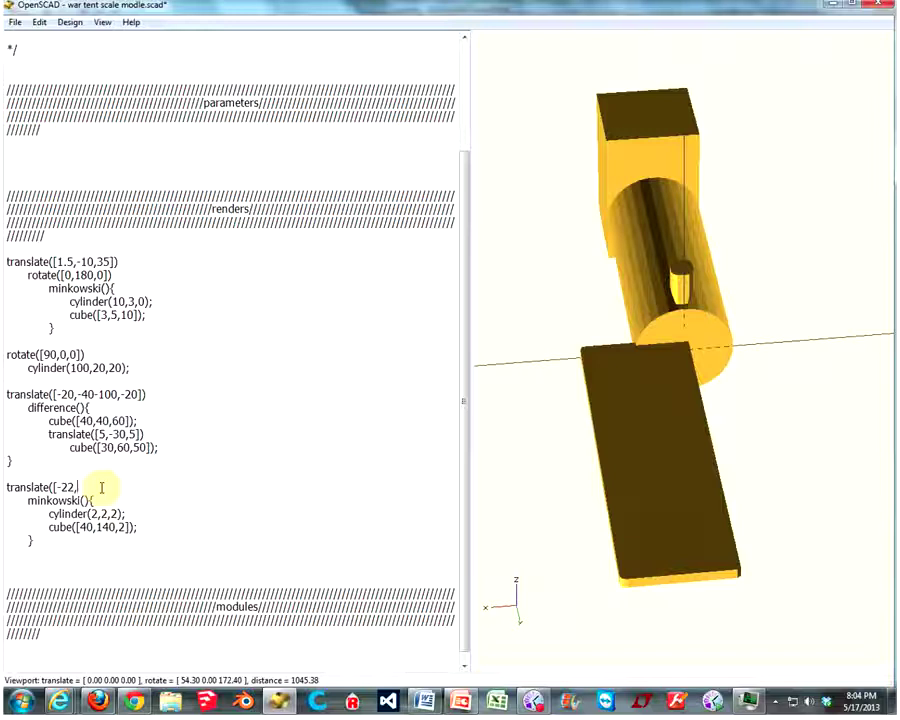
text(-140)
text(,-)
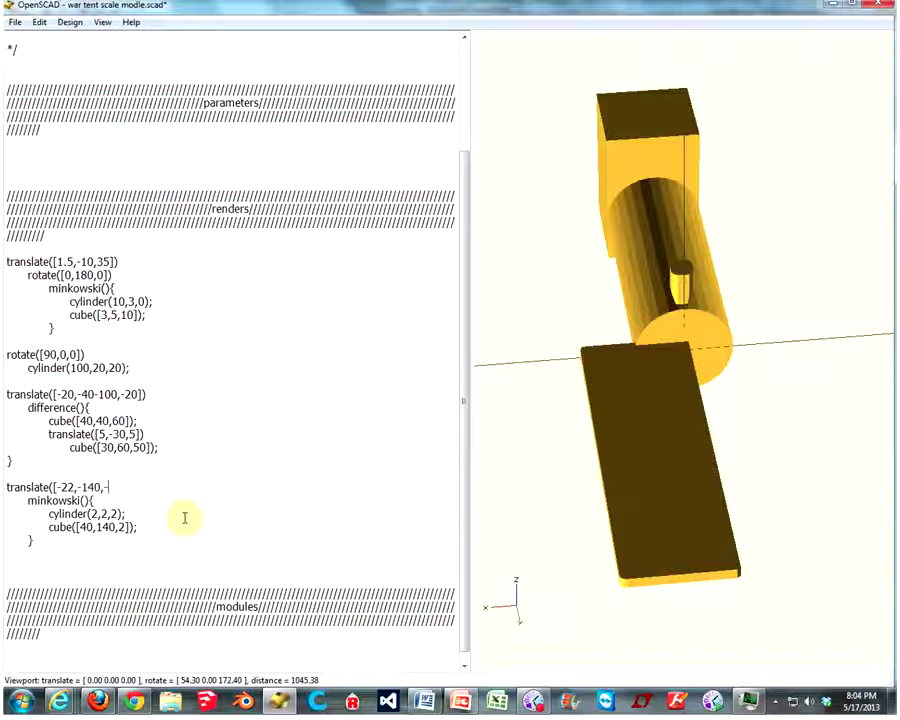
drag(622, 448, 610, 410)
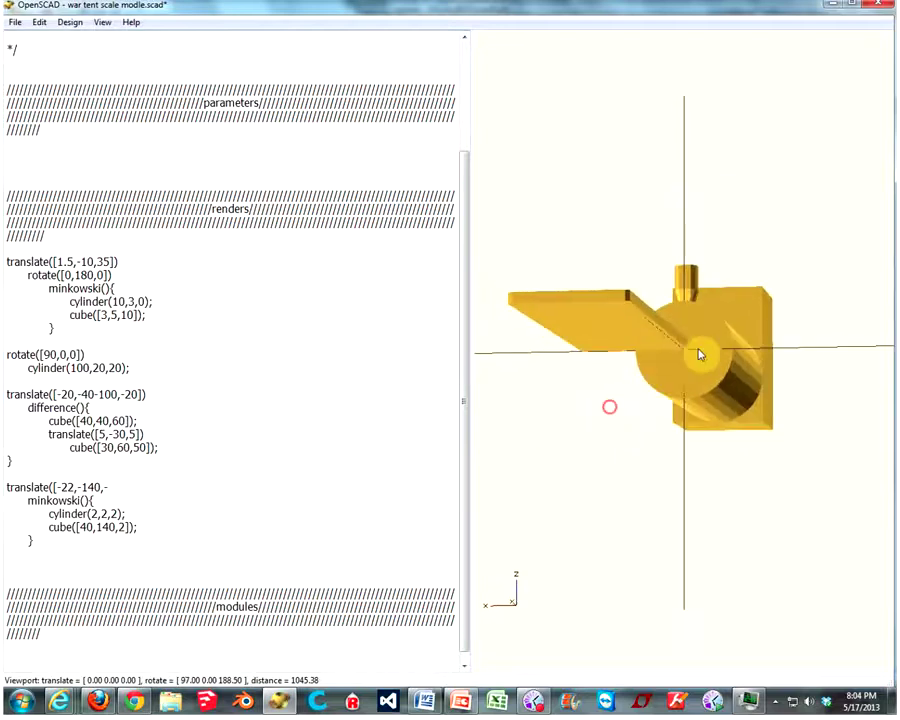
drag(693, 374, 526, 426)
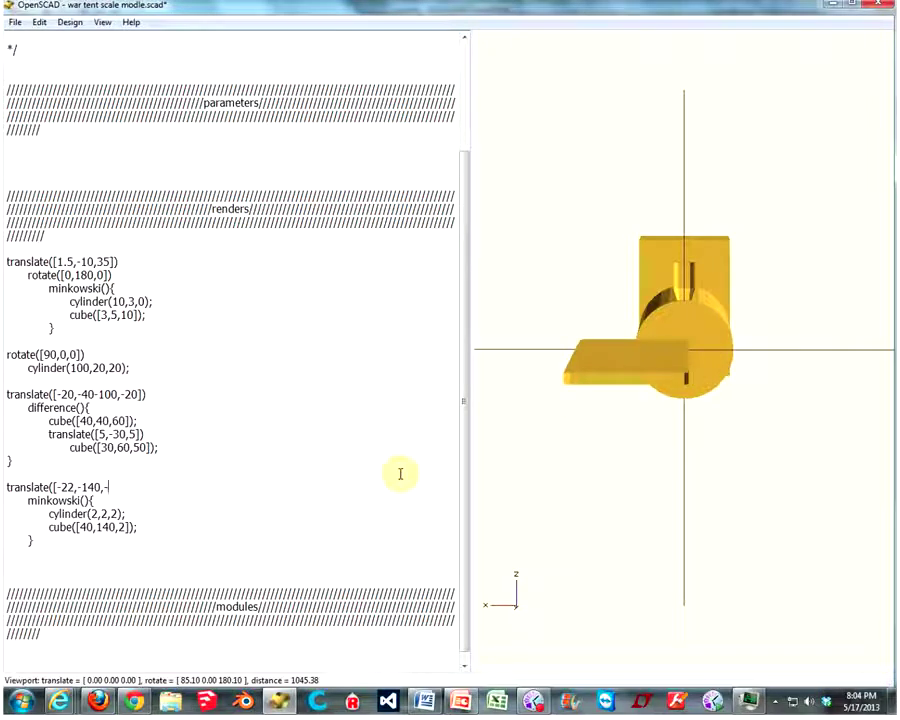
text(20]))
key(F5)
mouse_move(704, 436)
mouse_down()
mouse_move(766, 320)
mouse_move(790, 322)
mouse_move(782, 312)
mouse_move(780, 327)
mouse_up()
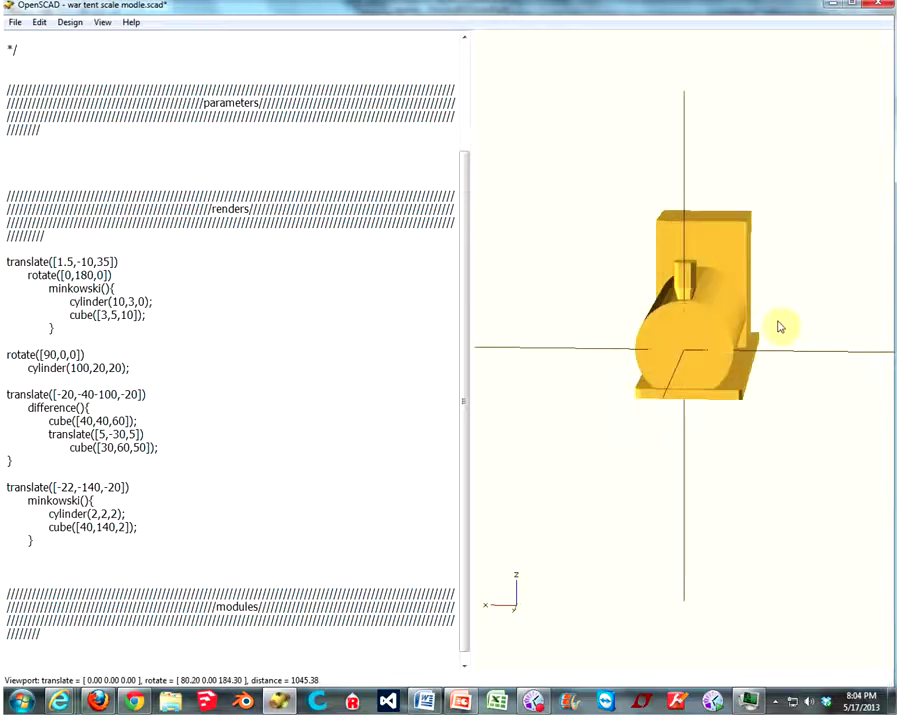
Change the plate's x offset from -22 to -20 and inspect it under the boiler and cab.
double_click(66, 487)
text(20)
mouse_move(690, 405)
mouse_down()
mouse_move(684, 412)
mouse_move(720, 400)
mouse_move(696, 376)
mouse_move(612, 404)
mouse_move(737, 380)
mouse_move(650, 396)
mouse_move(696, 409)
mouse_move(676, 416)
mouse_up()
drag(634, 468, 605, 466)
mouse_move(728, 524)
mouse_down()
mouse_move(811, 484)
mouse_move(752, 416)
mouse_up()
right_drag(767, 391, 735, 422)
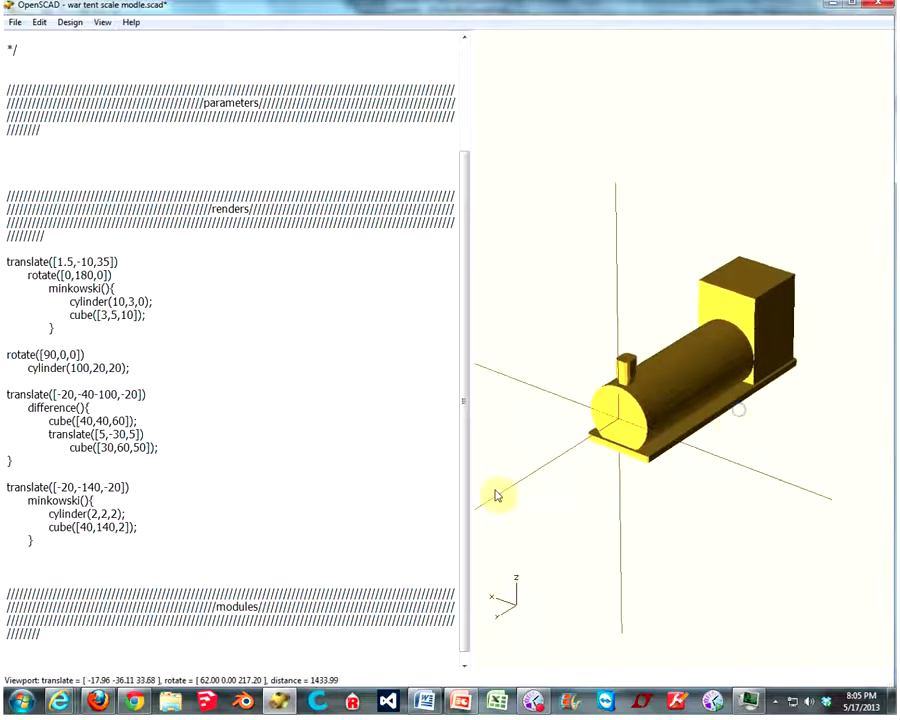
mouse_move(518, 470)
mouse_down()
mouse_move(680, 491)
mouse_move(711, 478)
mouse_move(704, 480)
mouse_up()
click(64, 564)
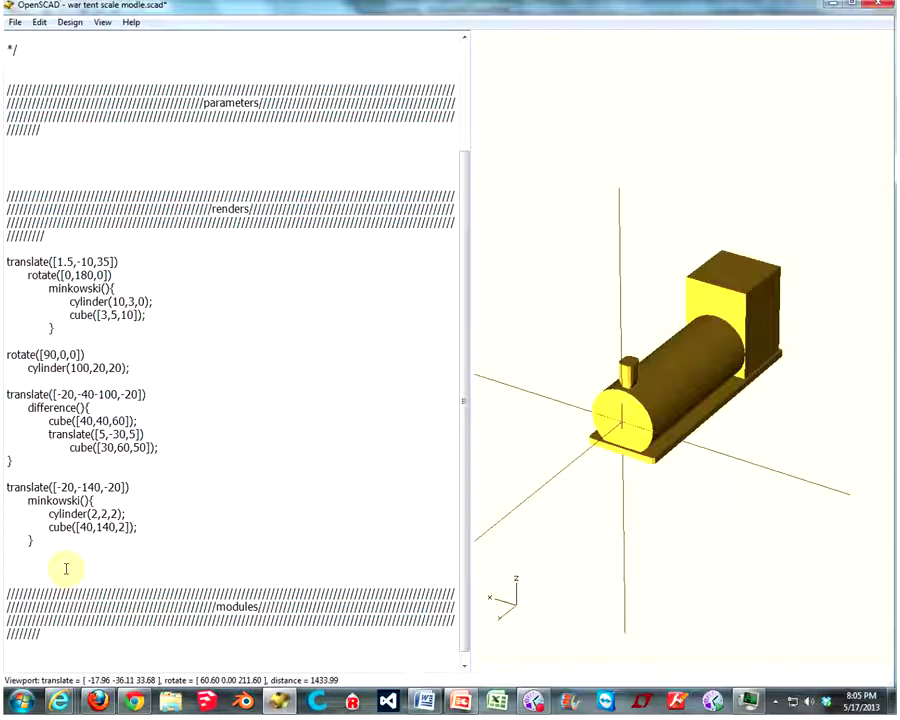
Type hull(){ below the plate with an indented cube([60,50,1]); inside it.
text(hull)
text((){)
key(Return)
key(Tab)
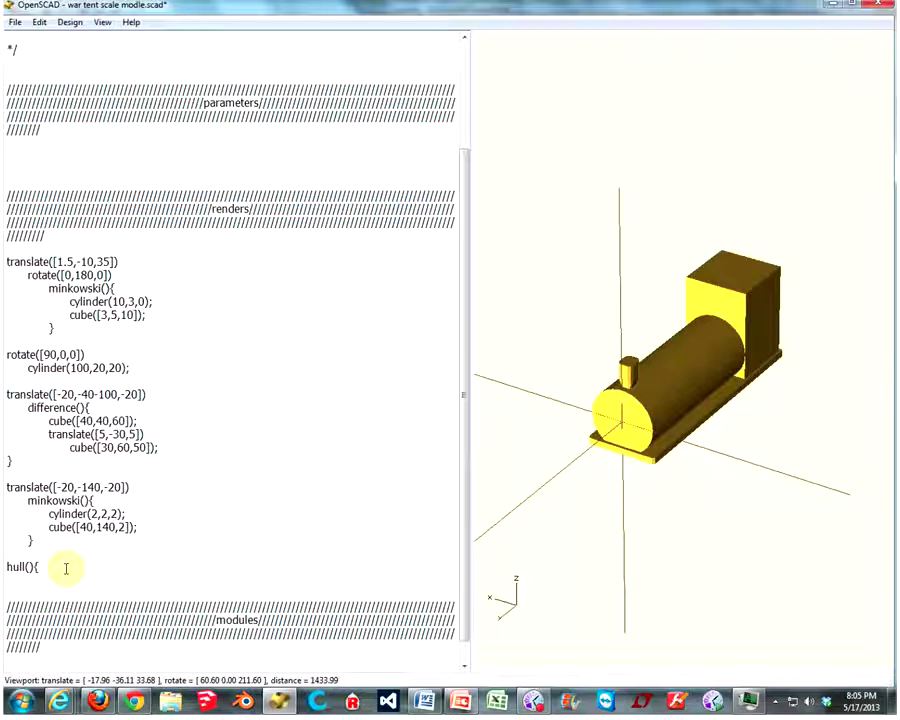
text(cube)
text(()
text([)
text(60,)
text(50,)
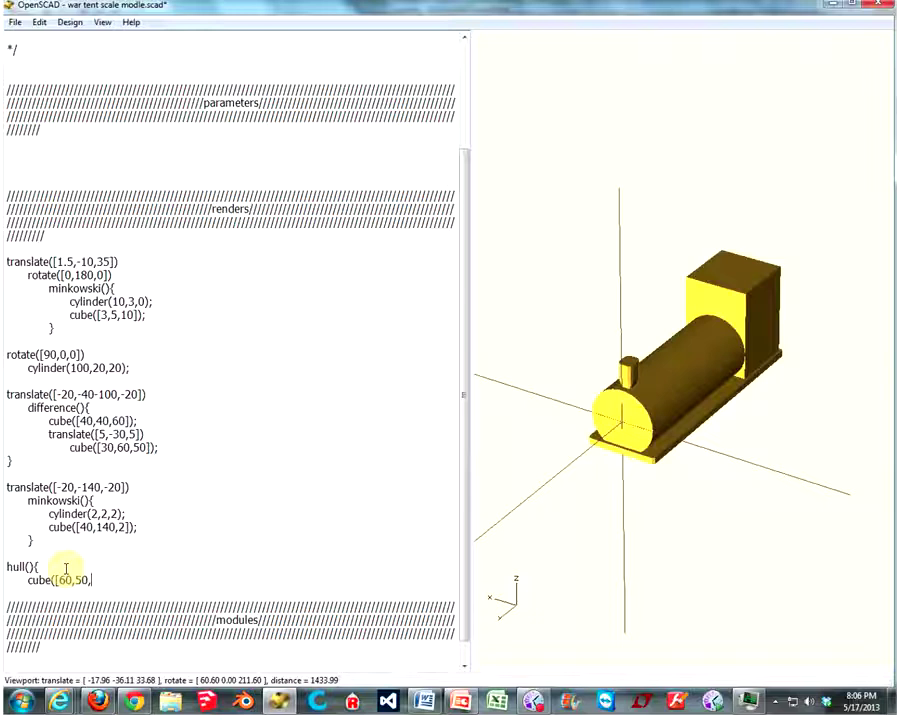
text(1]))
key(Return)
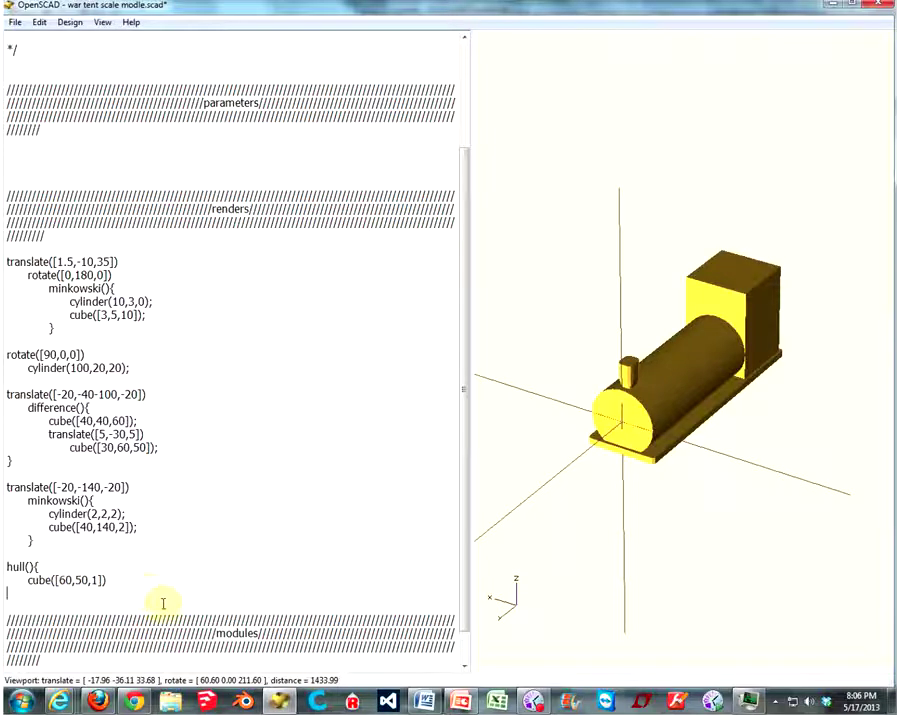
click(125, 577)
text(;)
click(60, 595)
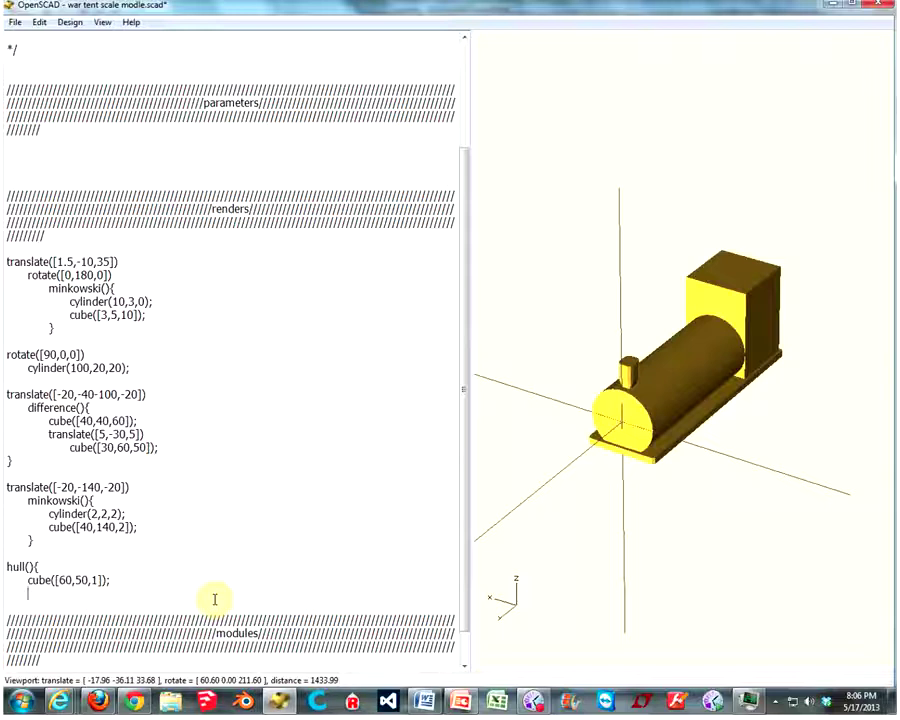
Type cube([20,40,10]); as the hull's second shape.
text(cube([)
text(20,)
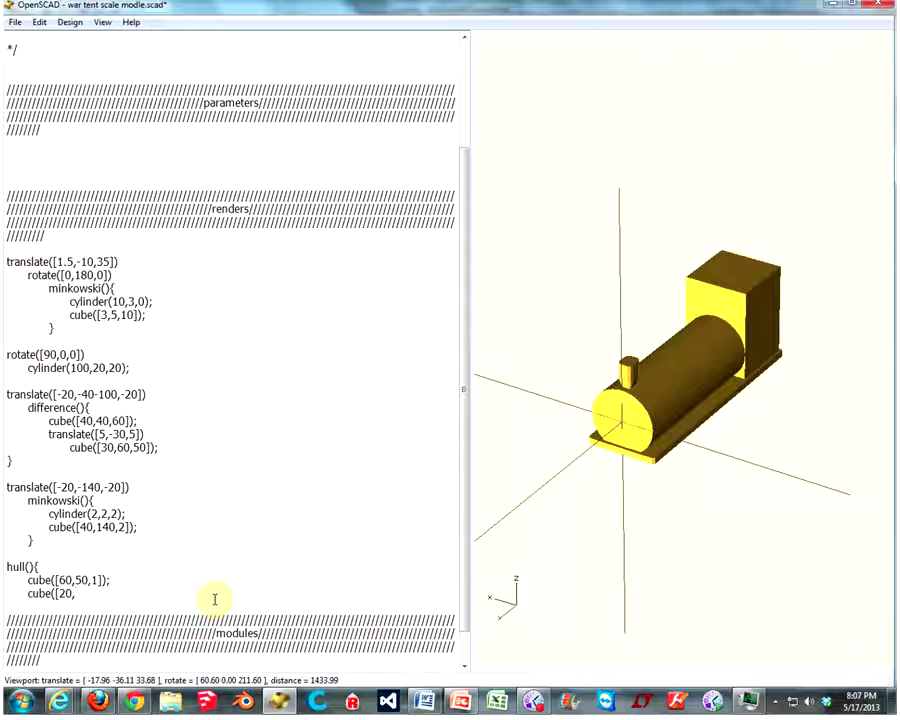
text(40,)
text(10]);)
Close the hull with }, preview the wedge, and raise the second cube's height to 20.
key(Return)
text(})
key(F5)
mouse_move(568, 498)
mouse_down()
mouse_move(618, 464)
mouse_move(643, 473)
mouse_move(610, 470)
mouse_move(632, 466)
mouse_move(617, 454)
mouse_move(621, 470)
mouse_up()
key(BackSpace)
text(2)
key(F5)
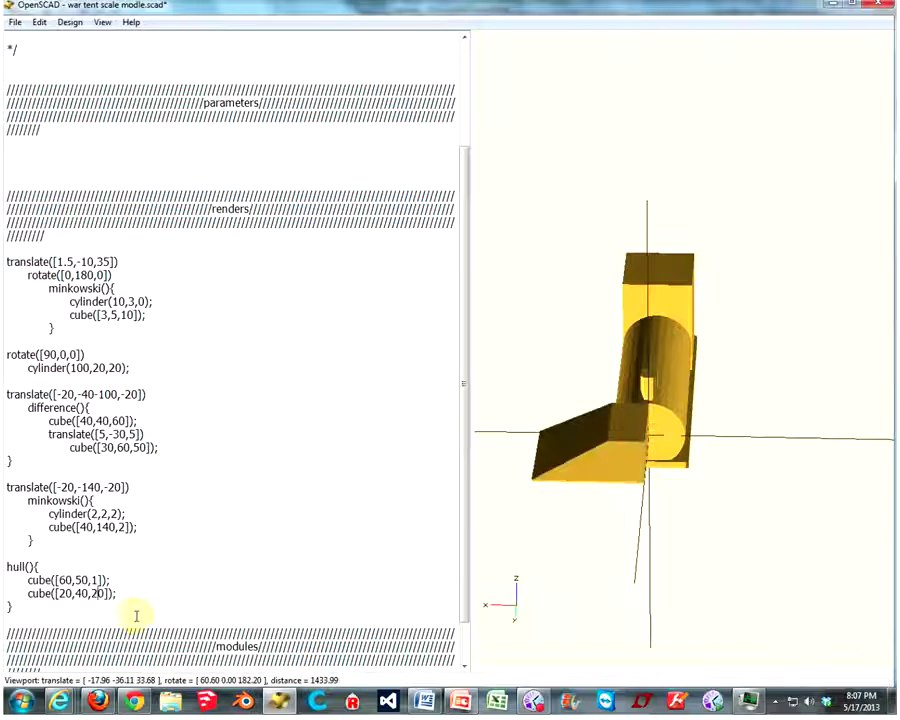
Wrap the second cube in translate([30,10,0]) and preview the result.
click(118, 584)
key(Return)
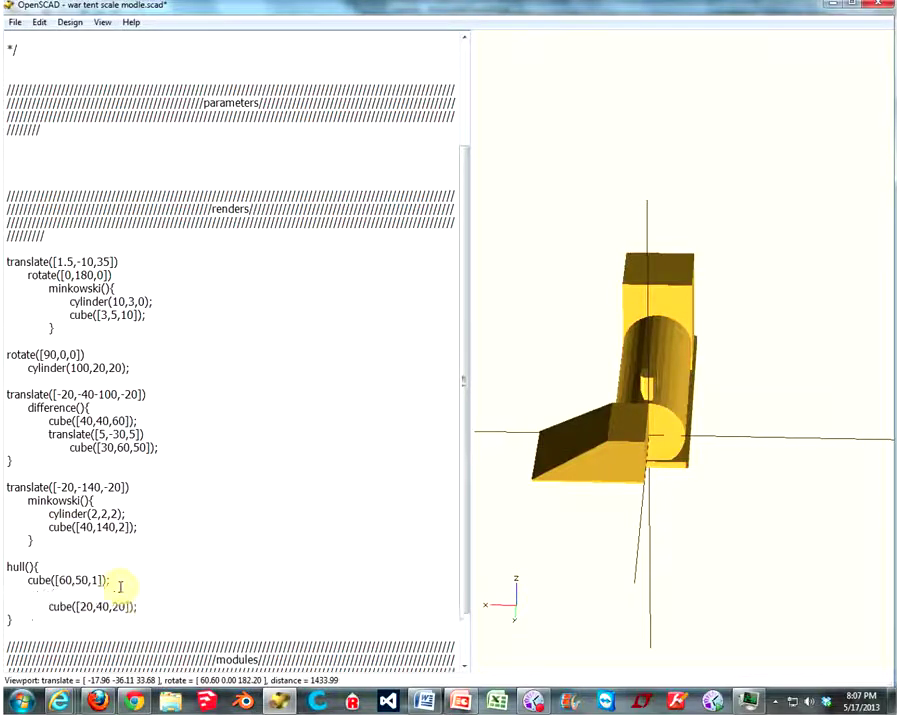
text(translate([)
mouse_move(511, 489)
mouse_down()
mouse_move(634, 476)
mouse_move(620, 484)
mouse_move(568, 470)
mouse_move(564, 488)
mouse_up()
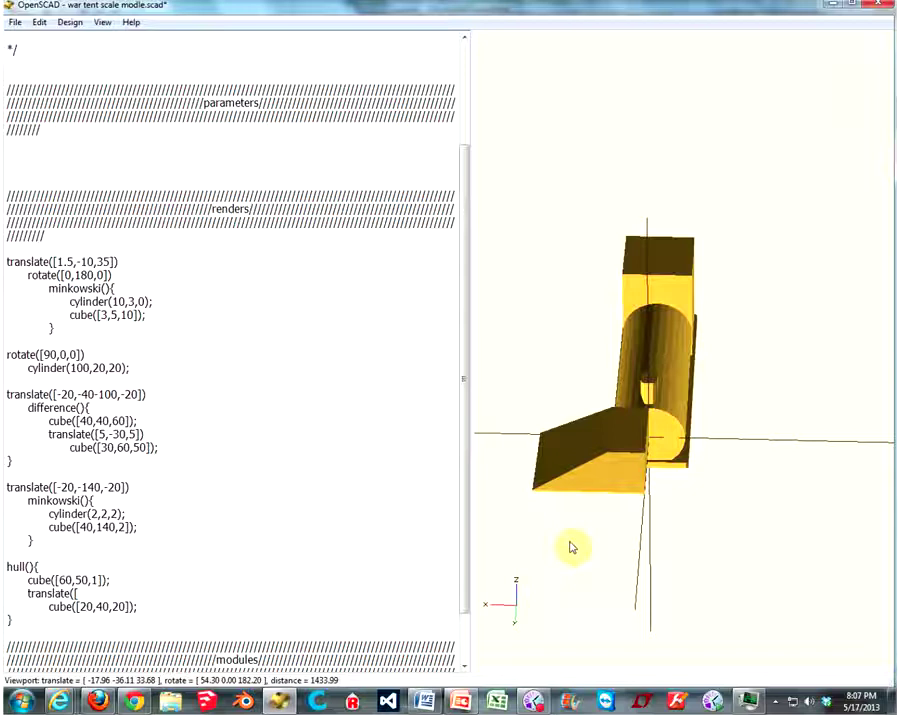
mouse_move(598, 492)
mouse_down()
mouse_move(594, 514)
mouse_move(611, 534)
mouse_move(604, 526)
mouse_move(582, 532)
mouse_up()
click(160, 595)
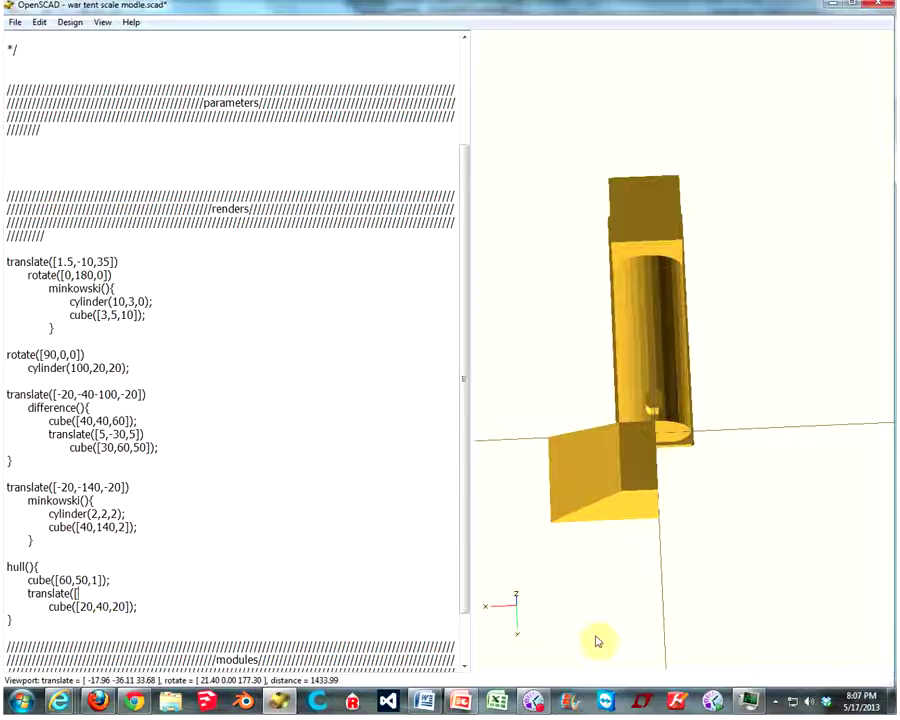
text(30,)
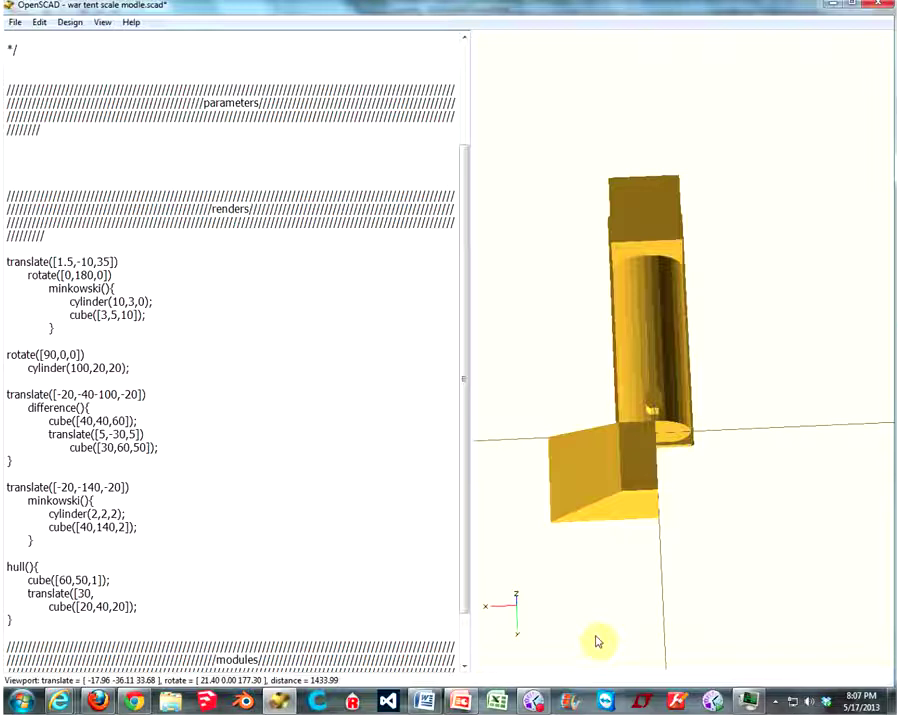
text(10,)
text(0)
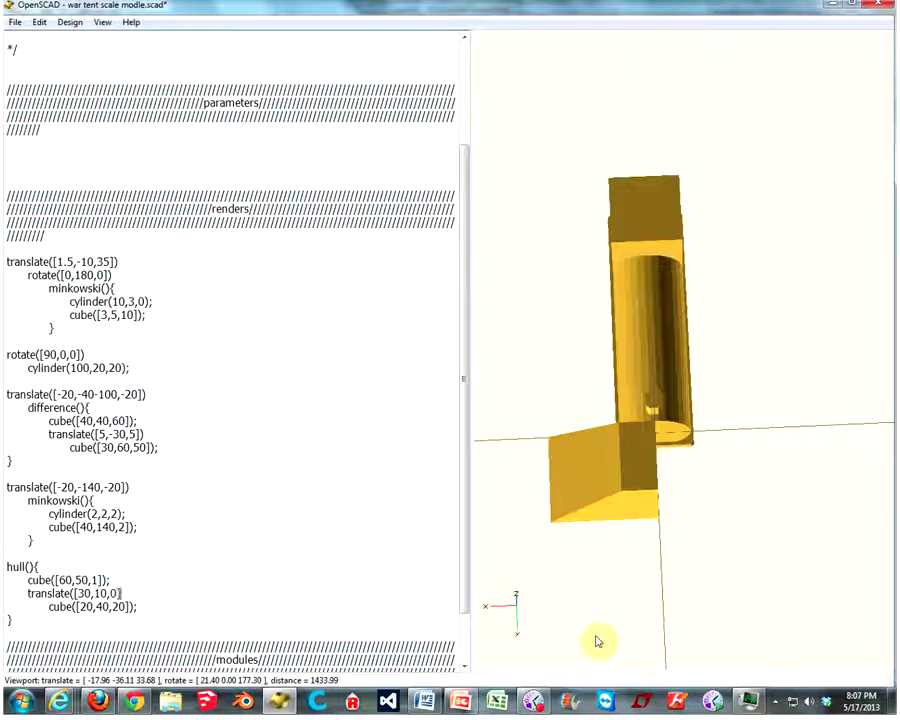
text(]))
key(F5)
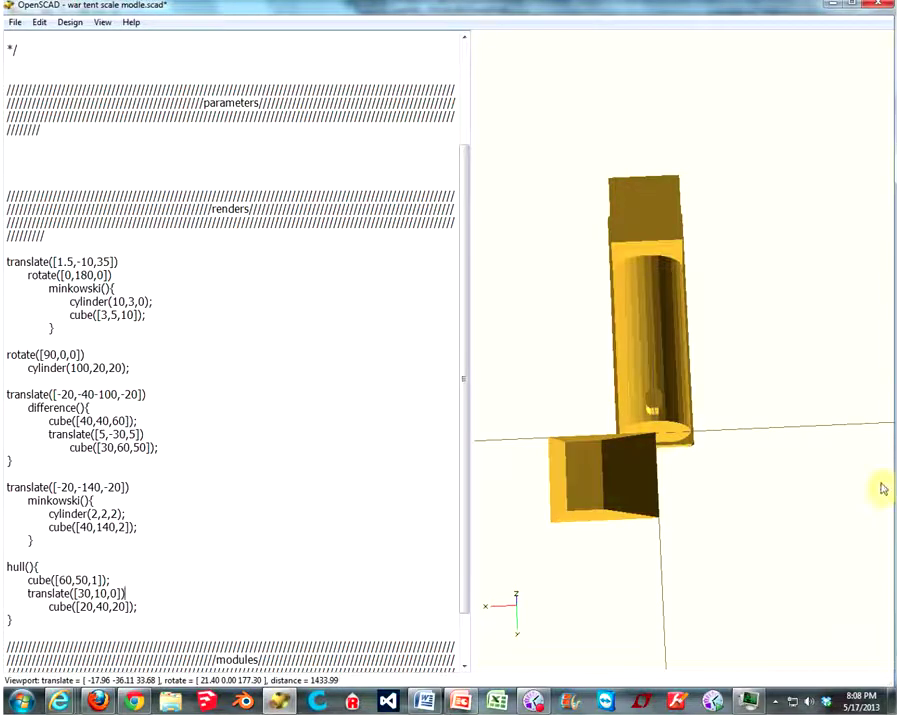
drag(599, 482, 599, 442)
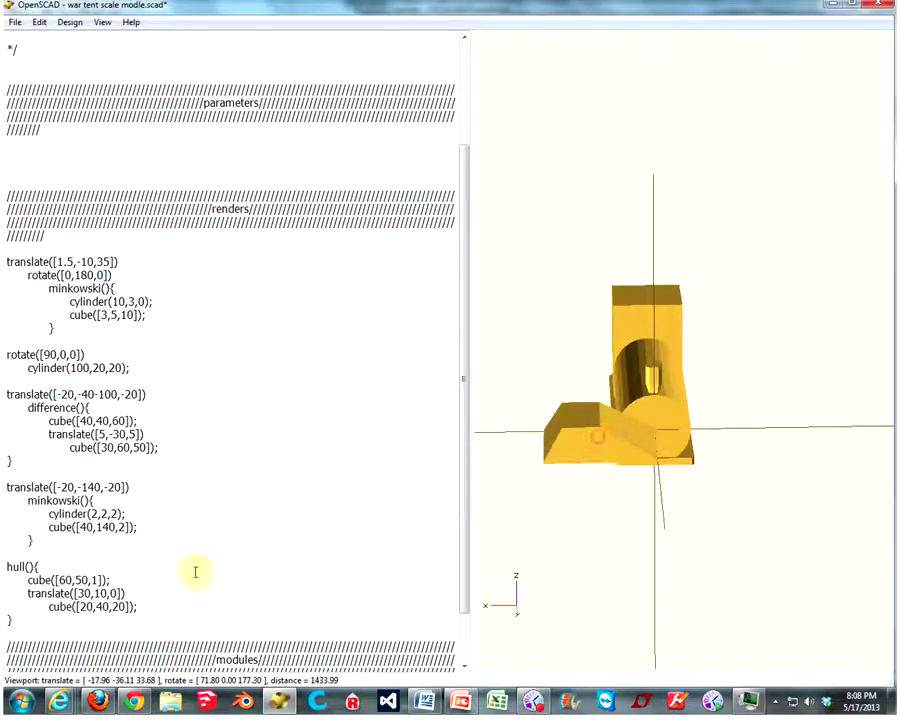
Try an x offset of 15, then settle on 20, previewing each.
click(86, 593)
double_click(86, 593)
text(15)
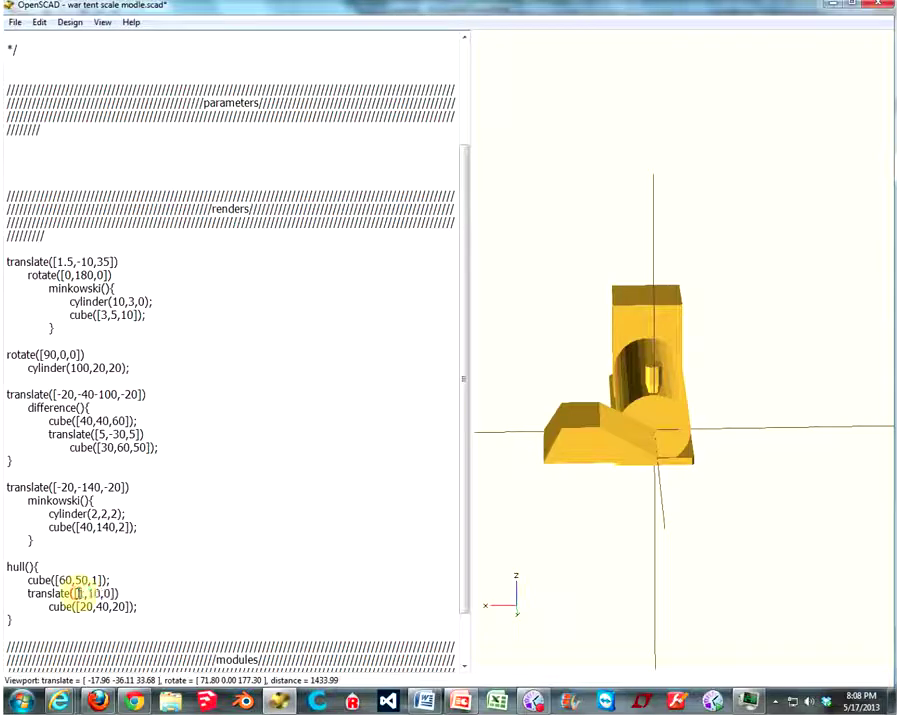
key(F5)
drag(596, 498, 594, 532)
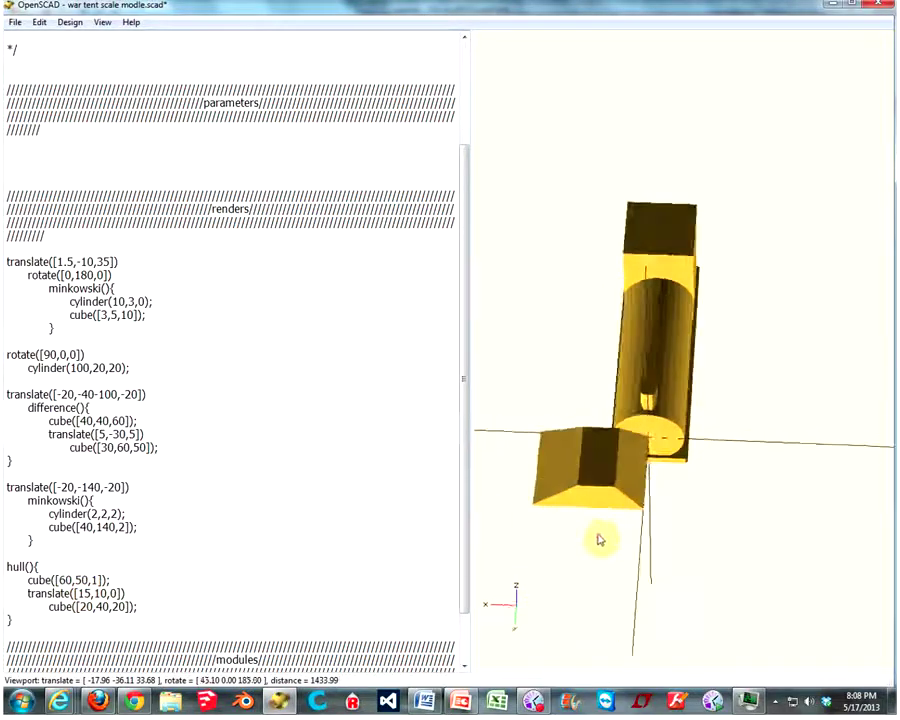
click(88, 606)
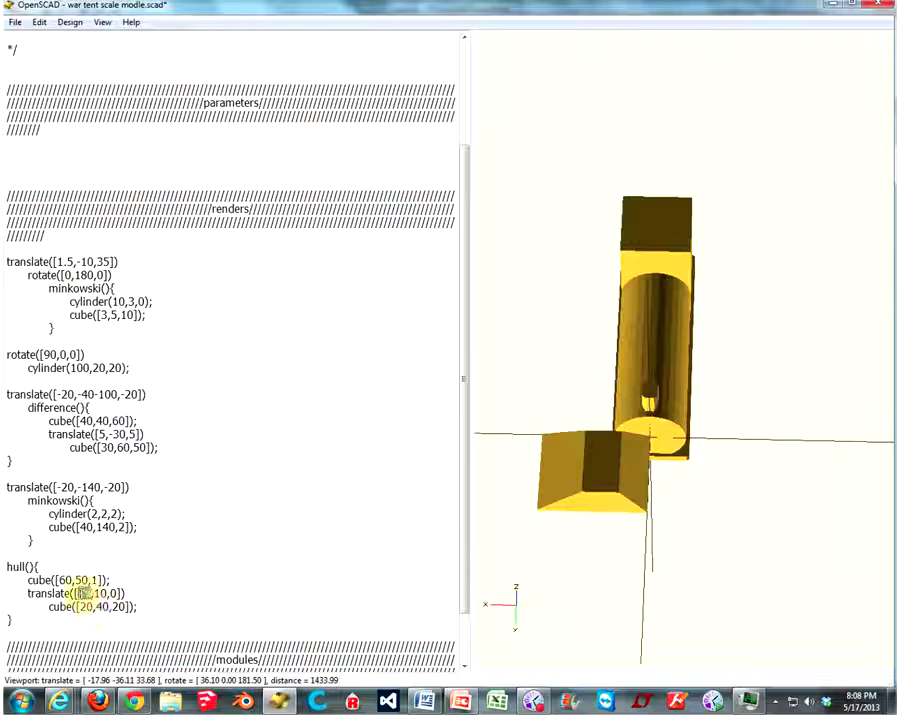
double_click(84, 593)
text(20)
key(F5)
mouse_move(597, 458)
mouse_down()
mouse_move(596, 503)
mouse_move(548, 452)
mouse_move(556, 428)
mouse_move(592, 416)
mouse_move(611, 430)
mouse_move(606, 438)
mouse_up()
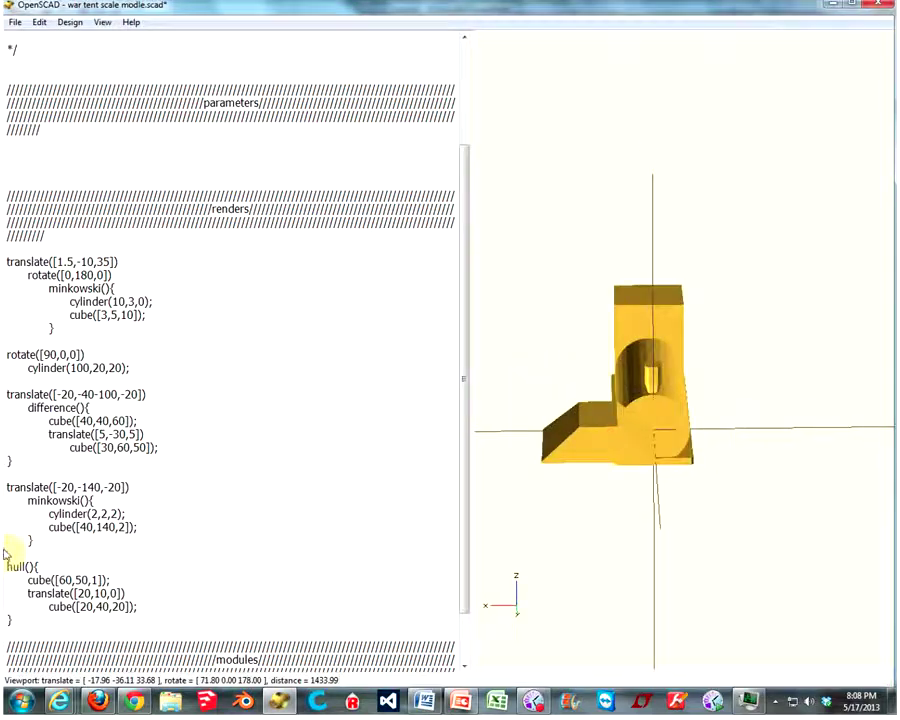
Indent the hull block and begin translate([-30,-150, on a line above it.
drag(12, 619, 5, 566)
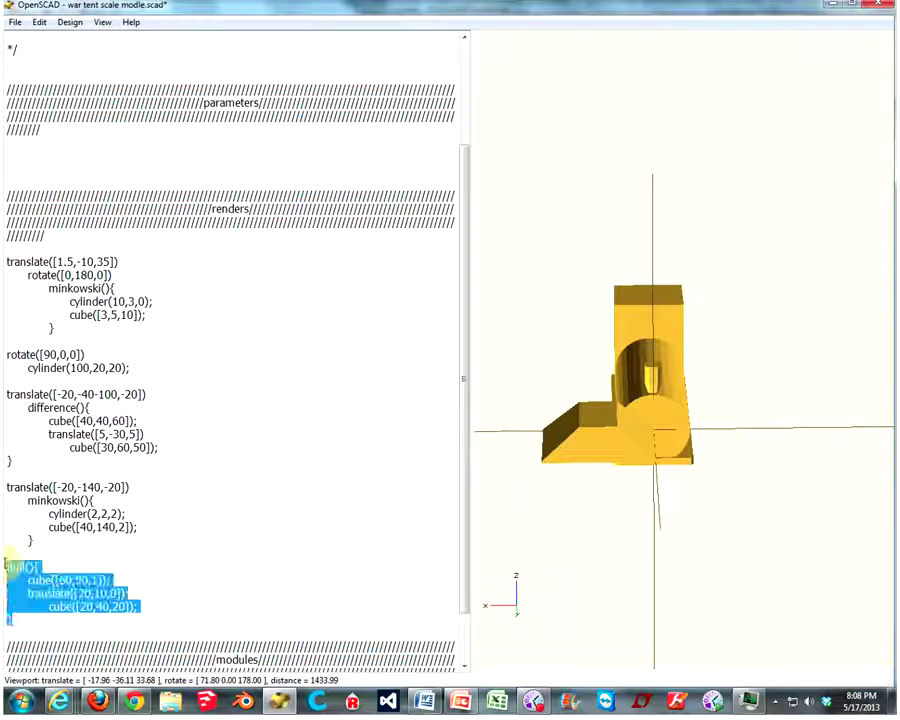
key(Tab)
click(32, 548)
key(Return)
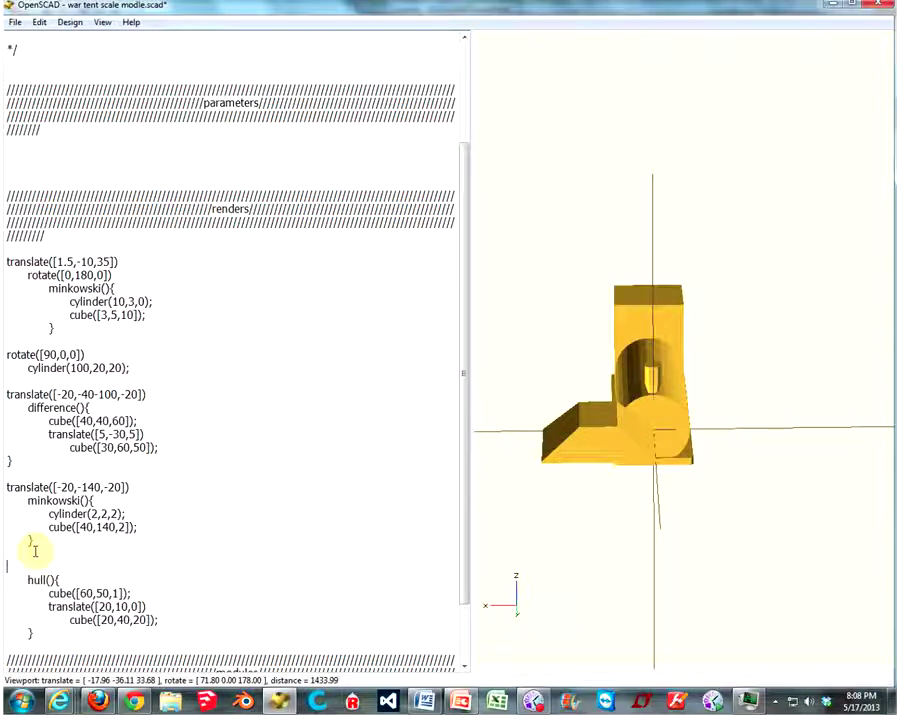
text(ranslate)
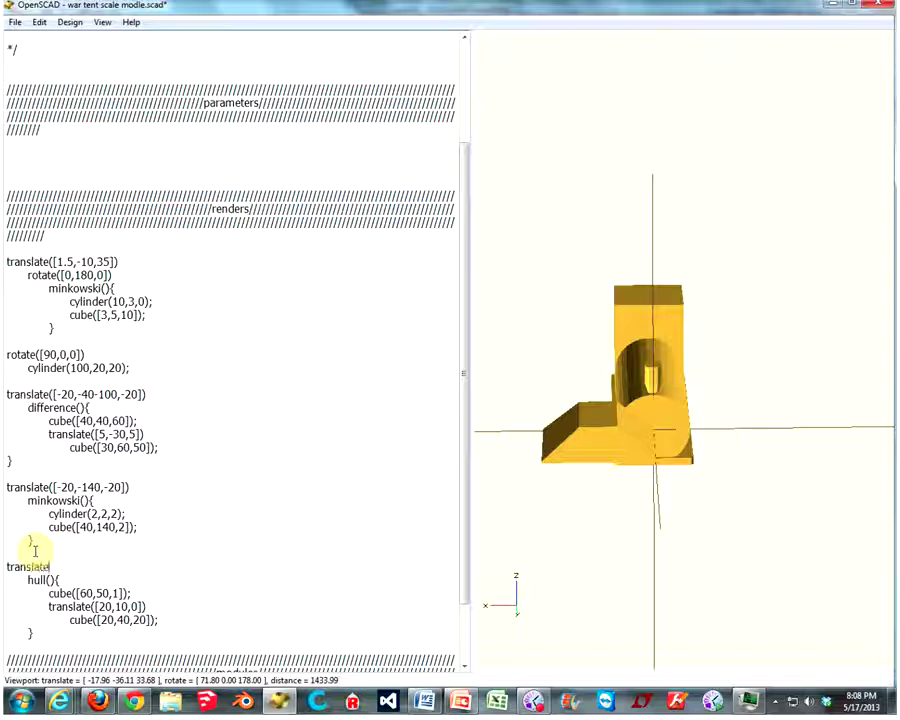
text(([)
mouse_move(705, 450)
mouse_down()
mouse_move(642, 464)
mouse_move(658, 470)
mouse_move(698, 456)
mouse_up()
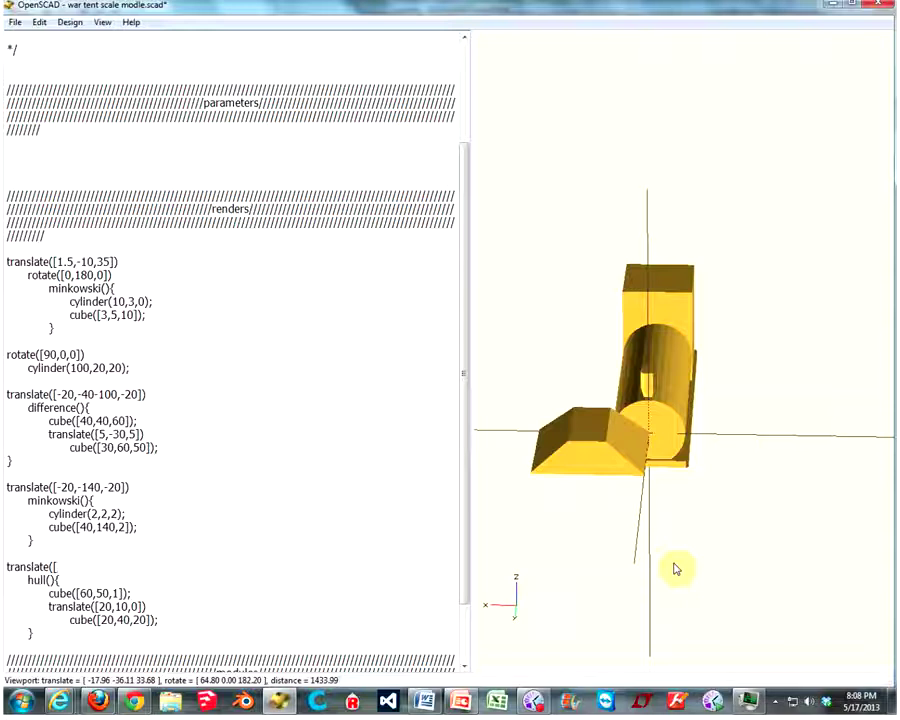
text(-30,)
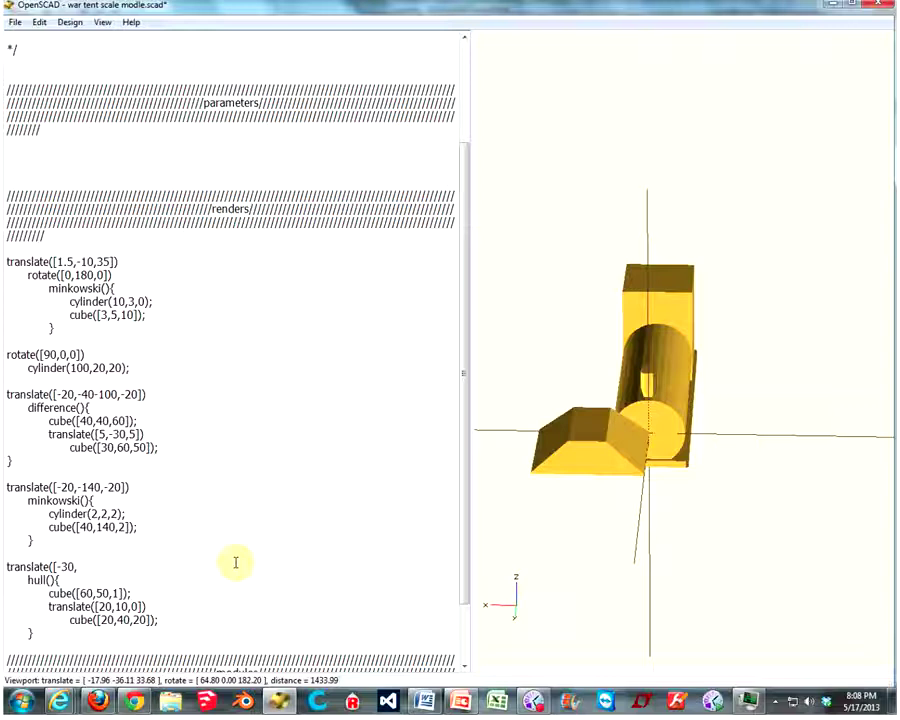
text(-)
text(150)
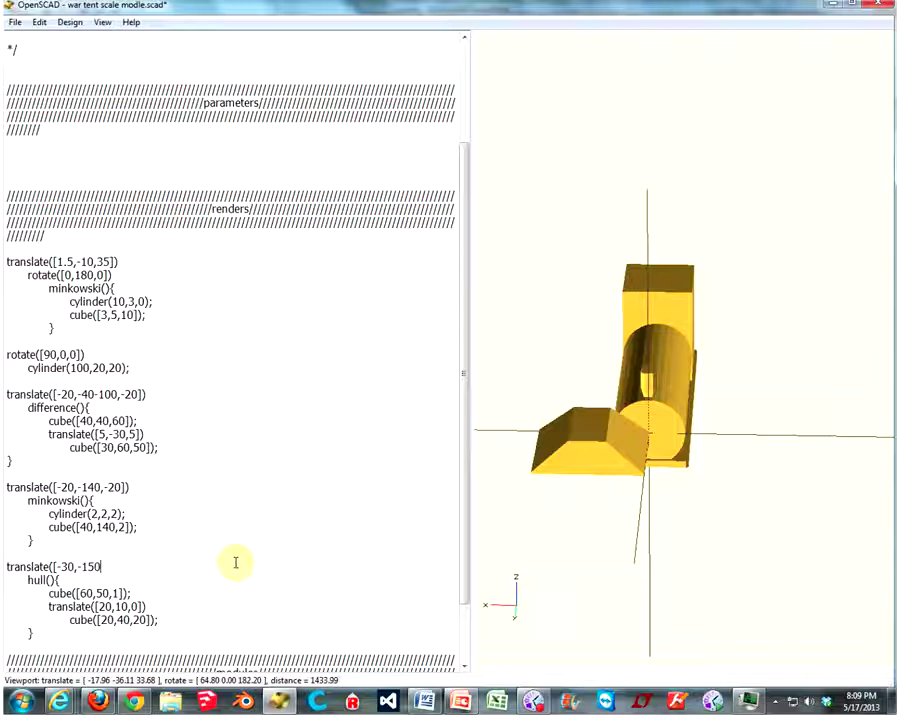
text(,)
mouse_move(761, 295)
mouse_down()
mouse_move(701, 464)
mouse_move(657, 452)
mouse_move(640, 432)
mouse_up()
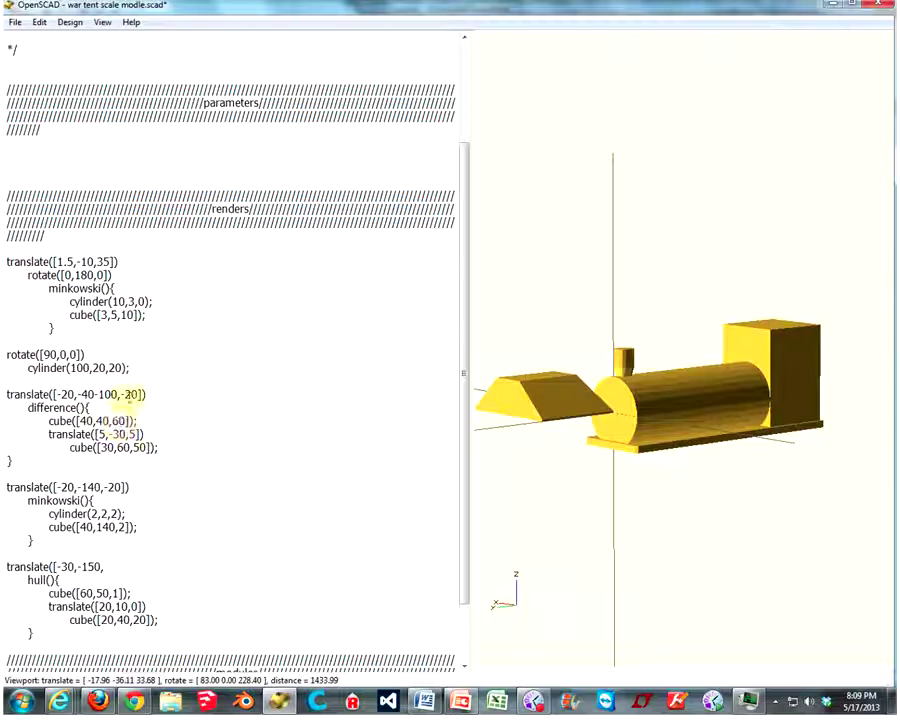
Complete the hull's offset as translate([-30,-150,40]) and preview the roof on the cab.
click(106, 566)
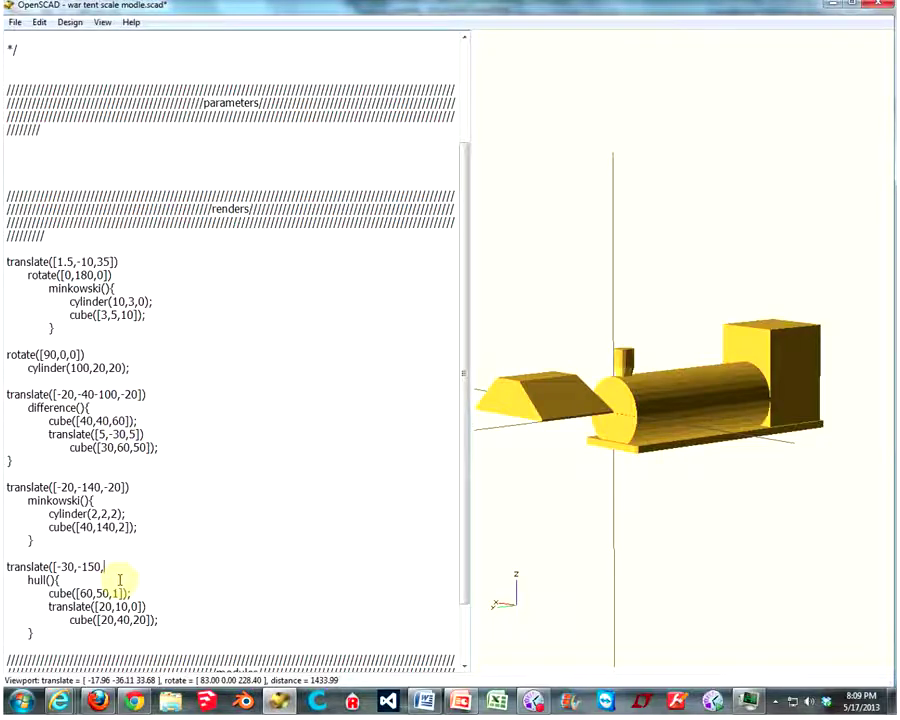
text(40)
key(F5)
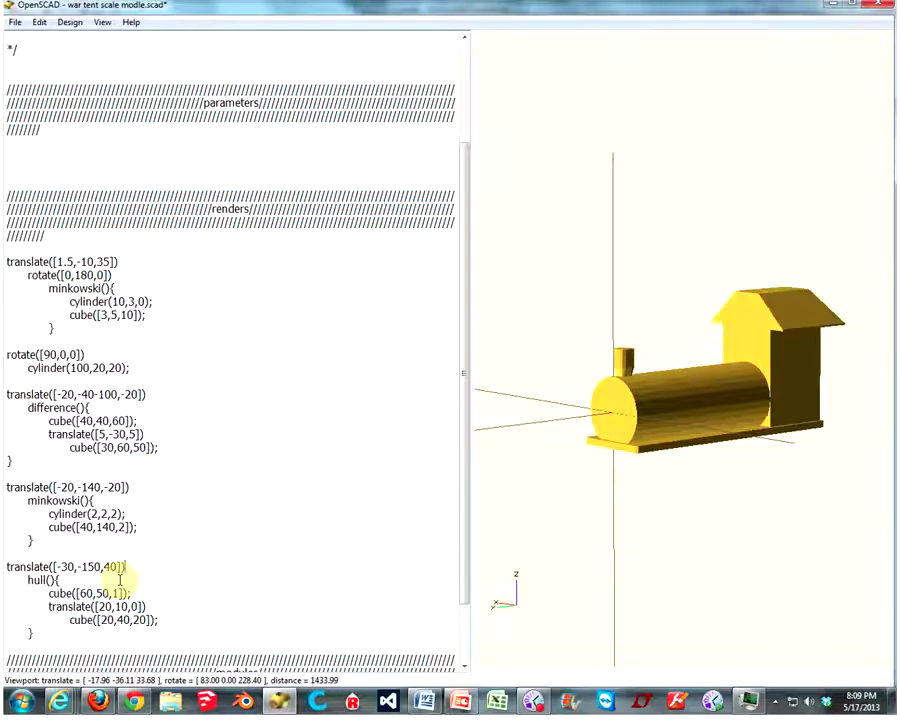
mouse_move(750, 392)
mouse_down()
mouse_move(650, 364)
mouse_move(644, 400)
mouse_move(690, 423)
mouse_move(815, 400)
mouse_up()
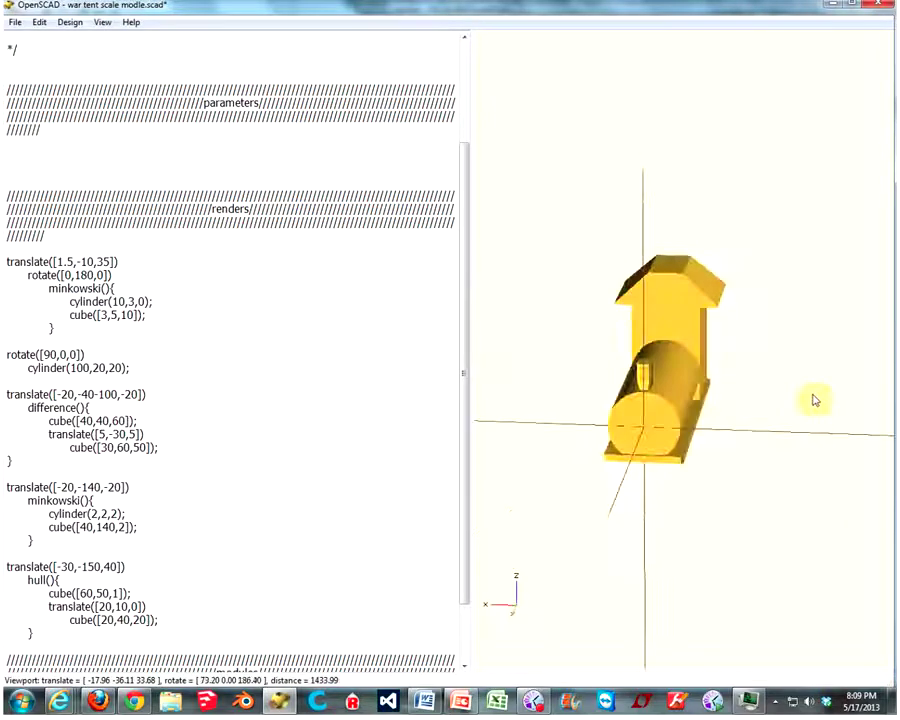
Adjust the roof's top cube sizes, settling its height at 15, and preview.
double_click(141, 621)
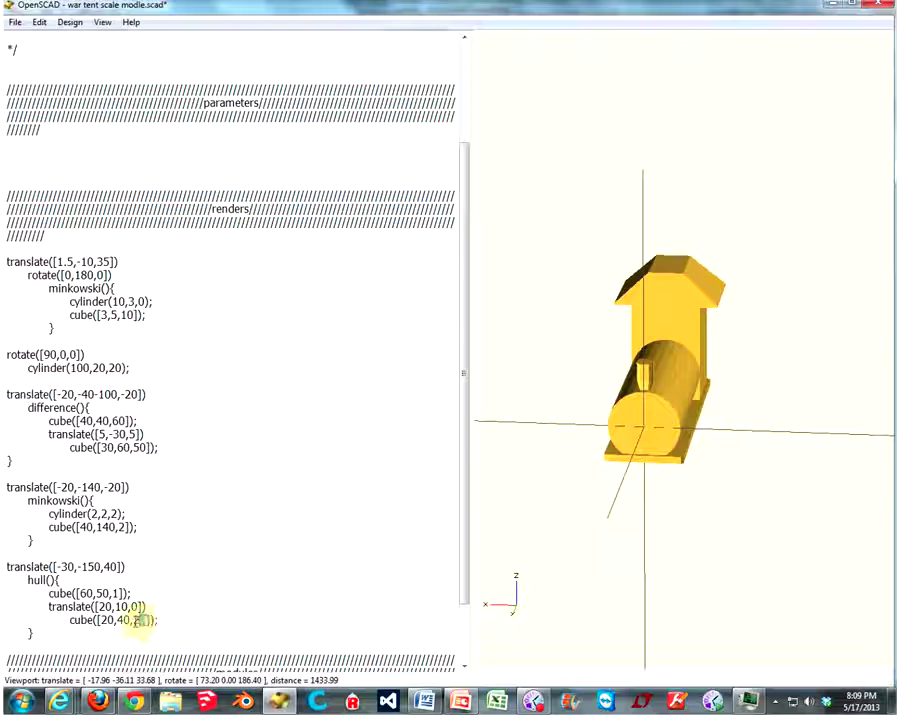
text(10)
double_click(121, 621)
text(30)
key(F5)
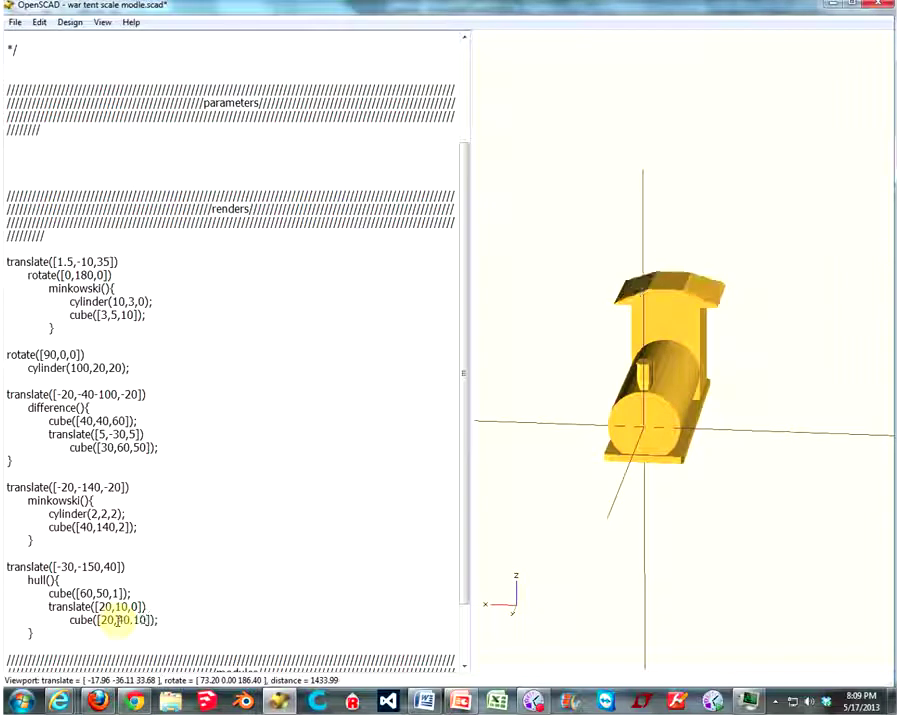
text(5)
key(F5)
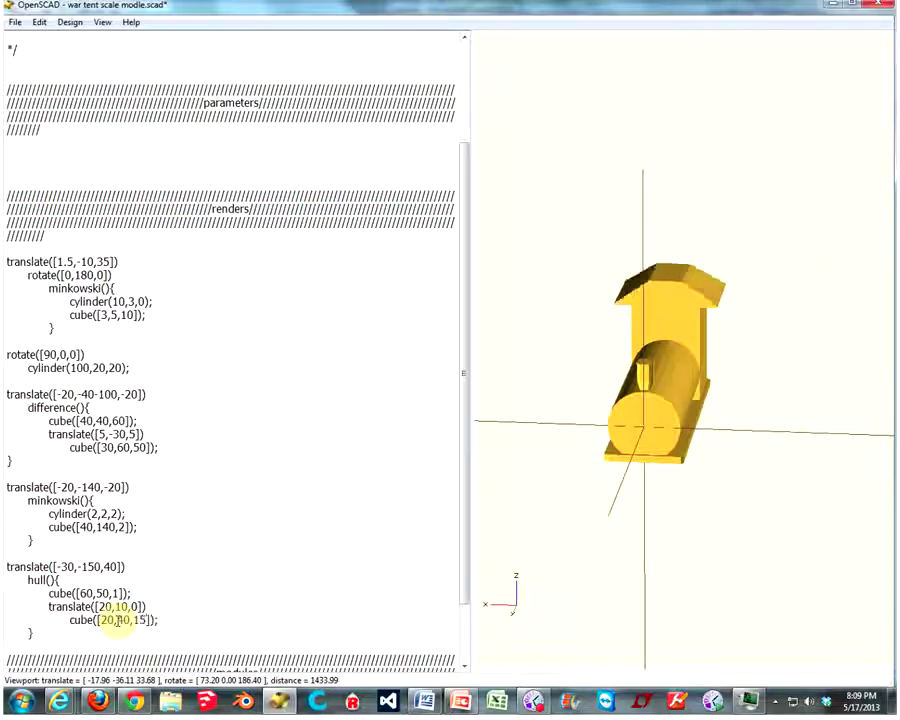
mouse_move(600, 426)
mouse_down()
mouse_move(628, 432)
mouse_move(560, 456)
mouse_up()
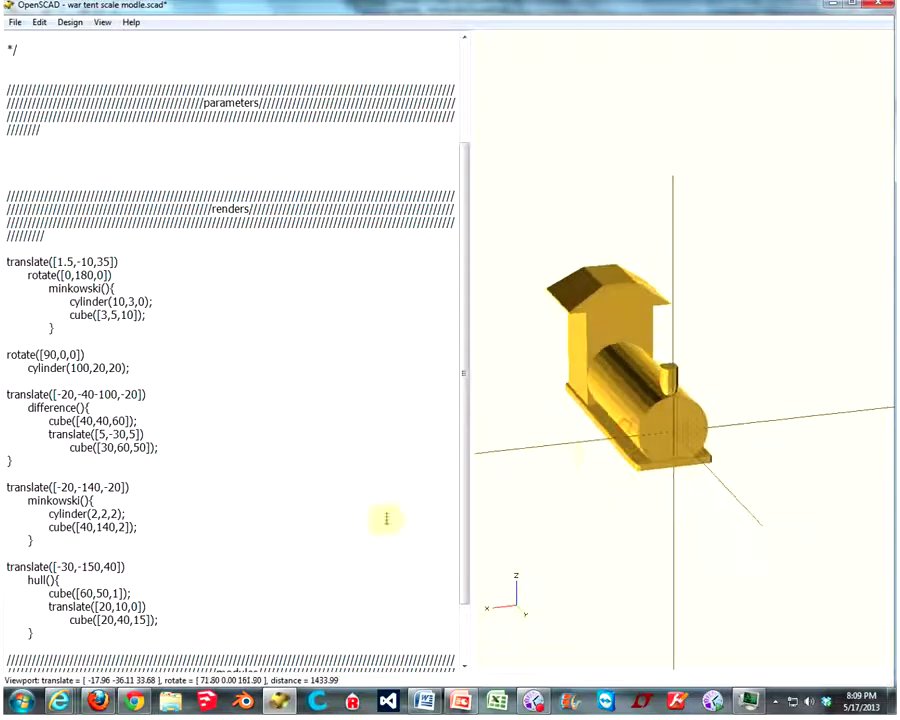
Narrow the roof hull's base cube to 50 and move the roof to x offset -25.
double_click(87, 594)
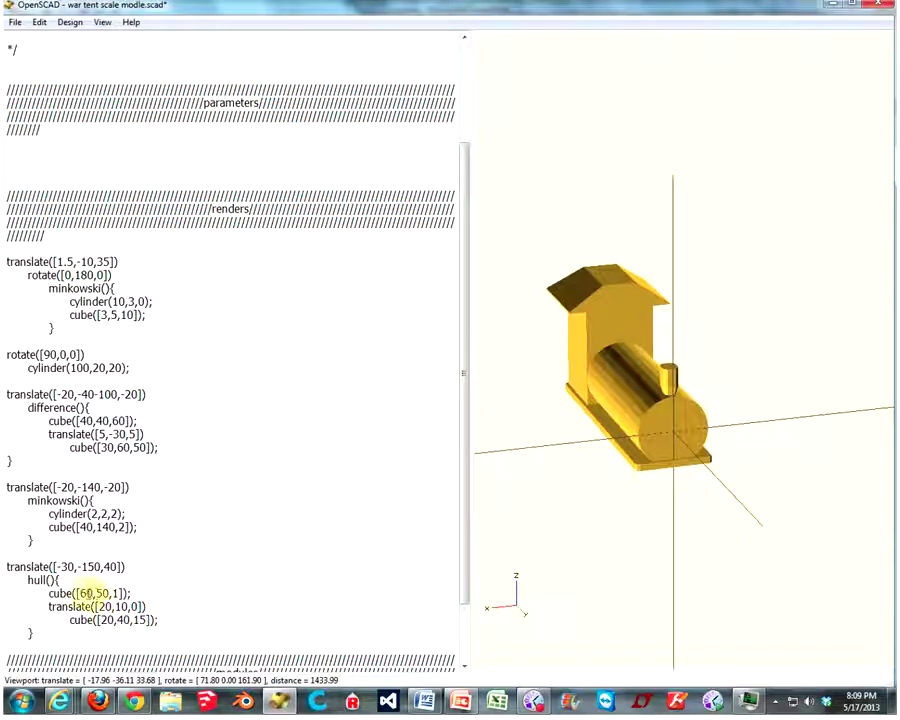
click(85, 594)
key(Delete)
text(5)
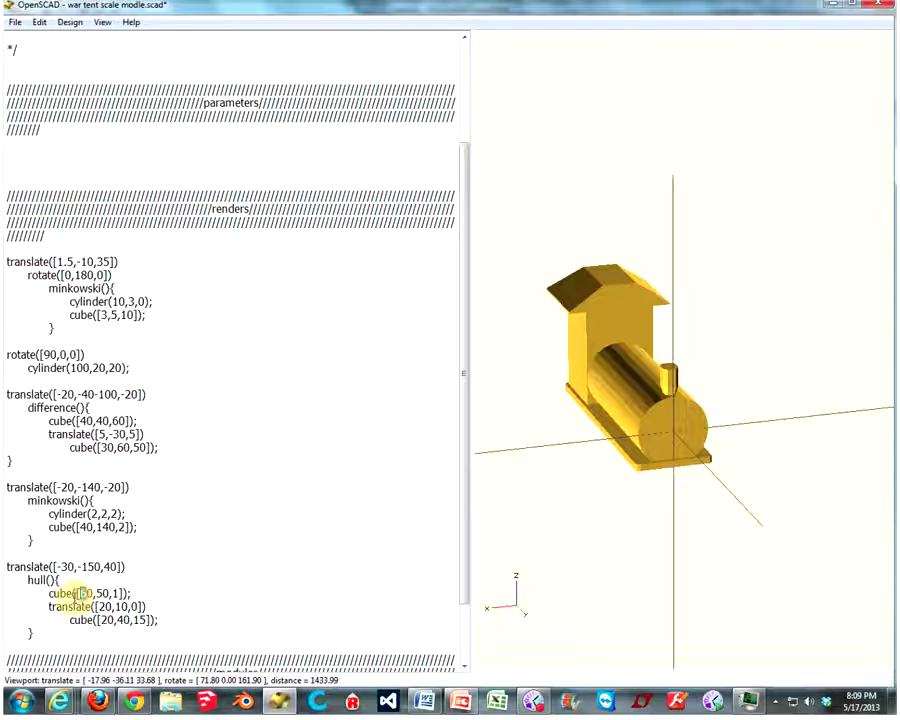
double_click(66, 567)
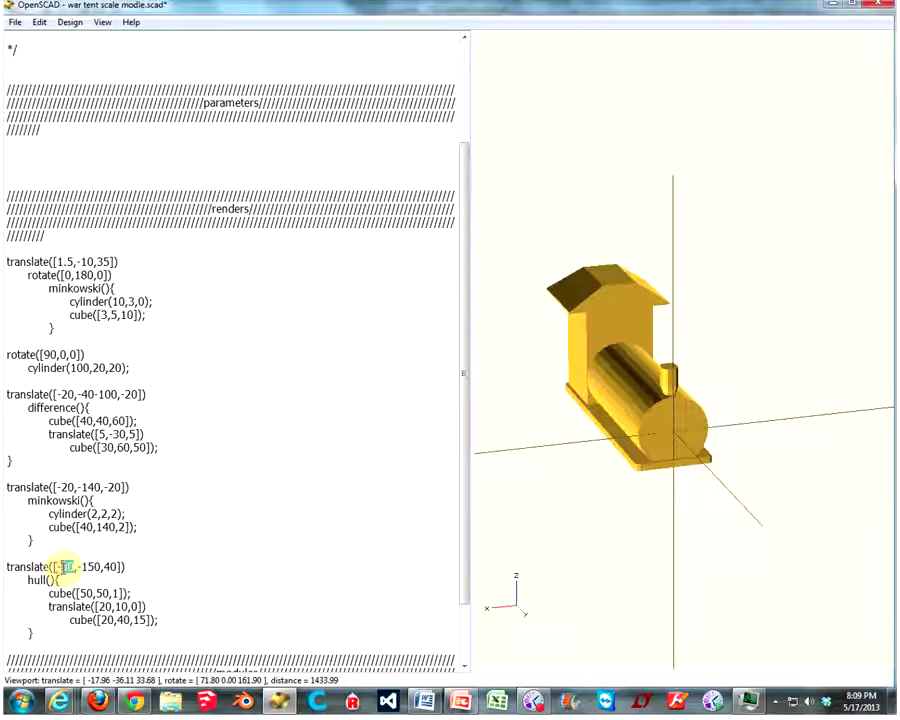
text(25)
mouse_move(675, 440)
mouse_down()
mouse_move(653, 428)
mouse_move(695, 422)
mouse_up()
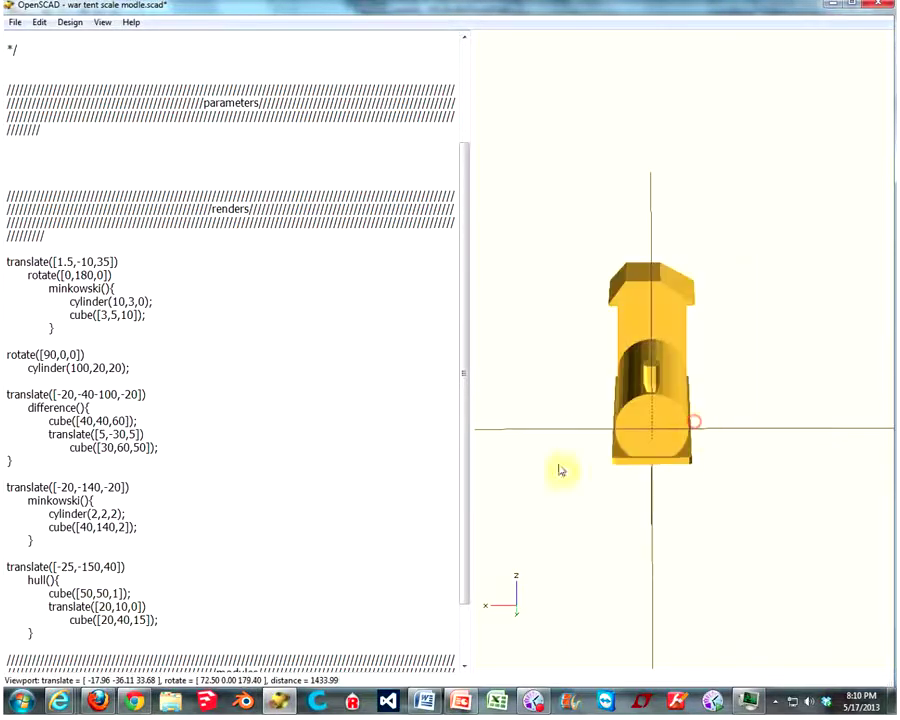
double_click(67, 567)
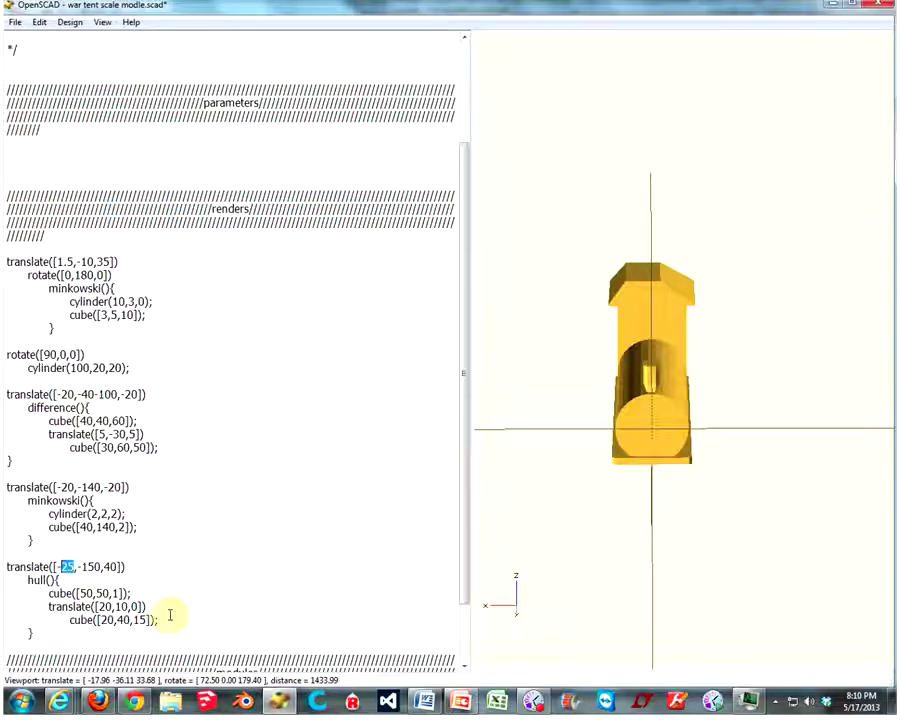
key(F5)
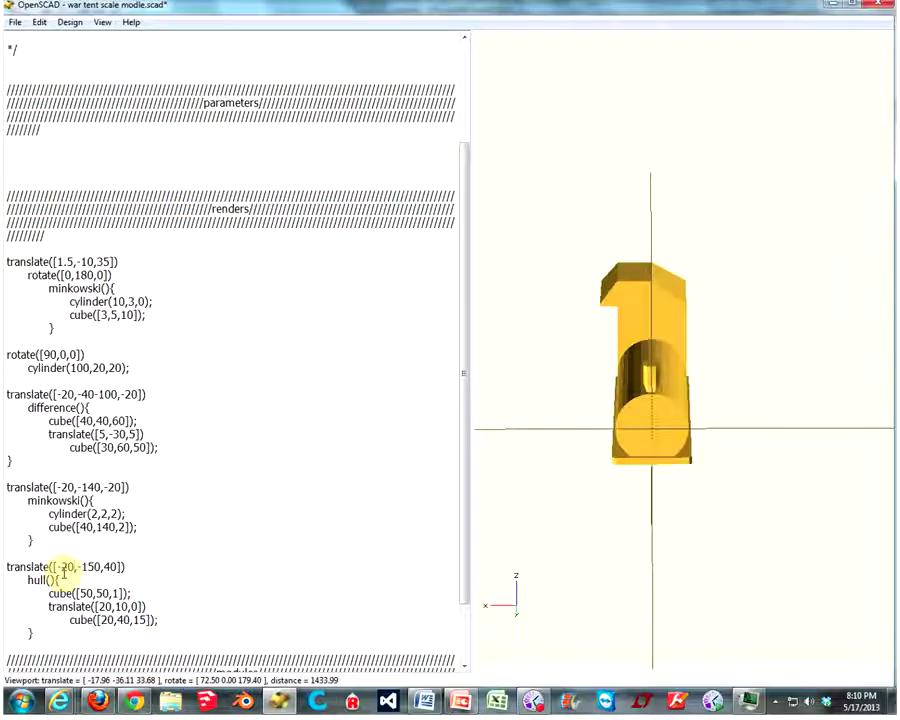
text(5)
key(F5)
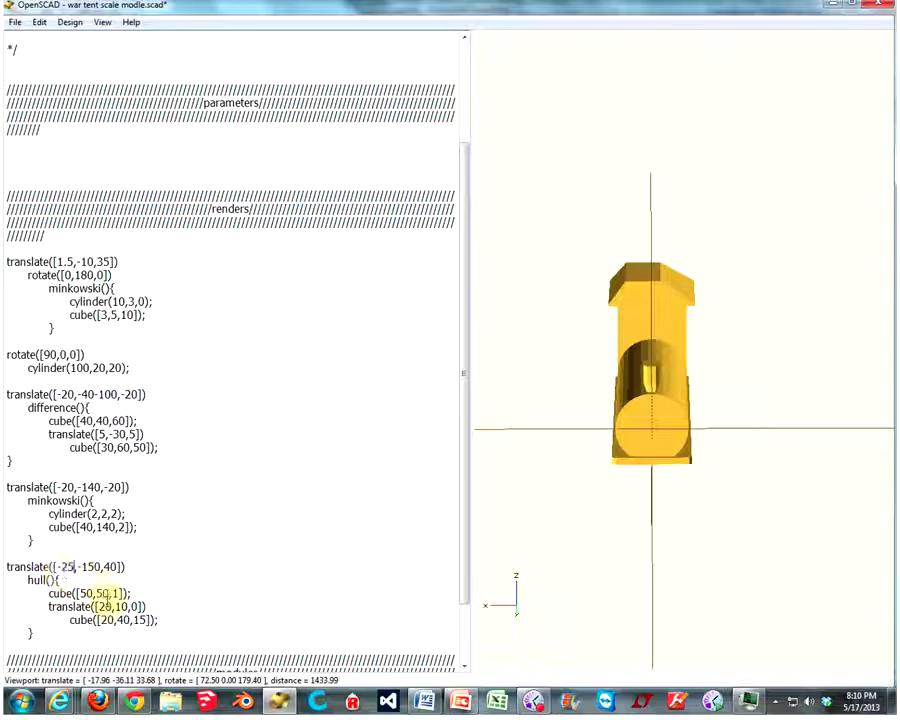
Change the ridge block's offset from 20 to 15 so the roof peak sits centred.
click(105, 607)
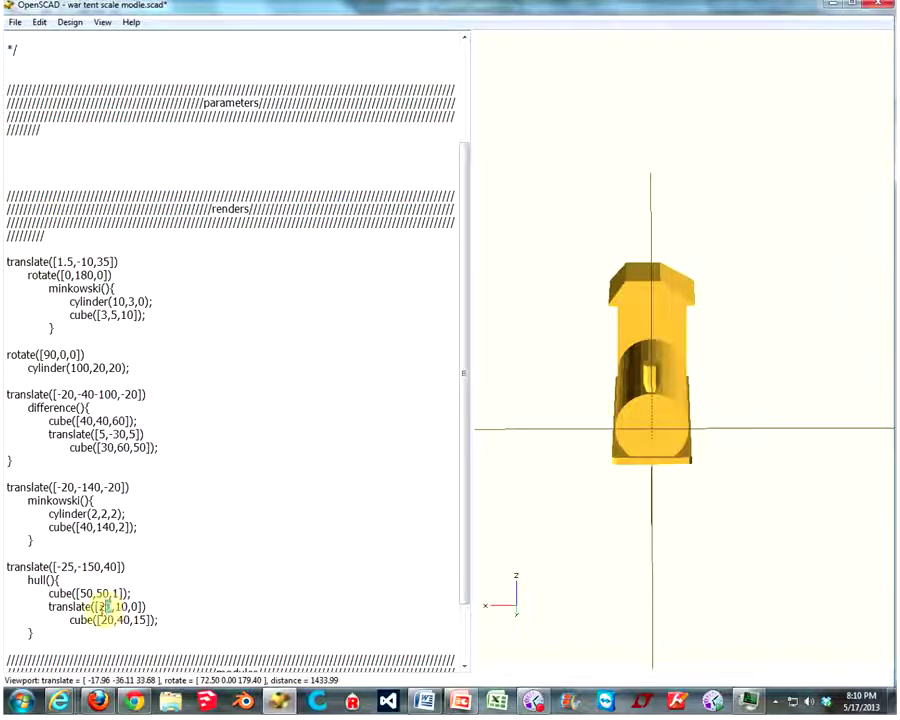
double_click(104, 607)
text(15)
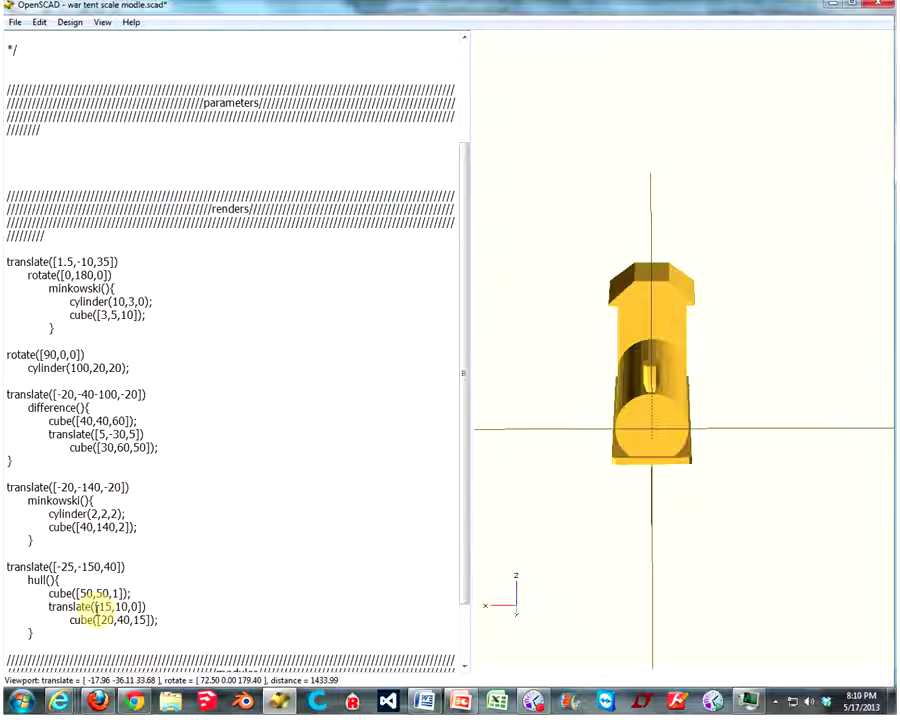
mouse_move(566, 442)
mouse_down()
mouse_move(822, 404)
mouse_move(814, 388)
mouse_move(712, 406)
mouse_move(629, 406)
mouse_move(830, 410)
mouse_move(813, 417)
mouse_move(758, 408)
mouse_up()
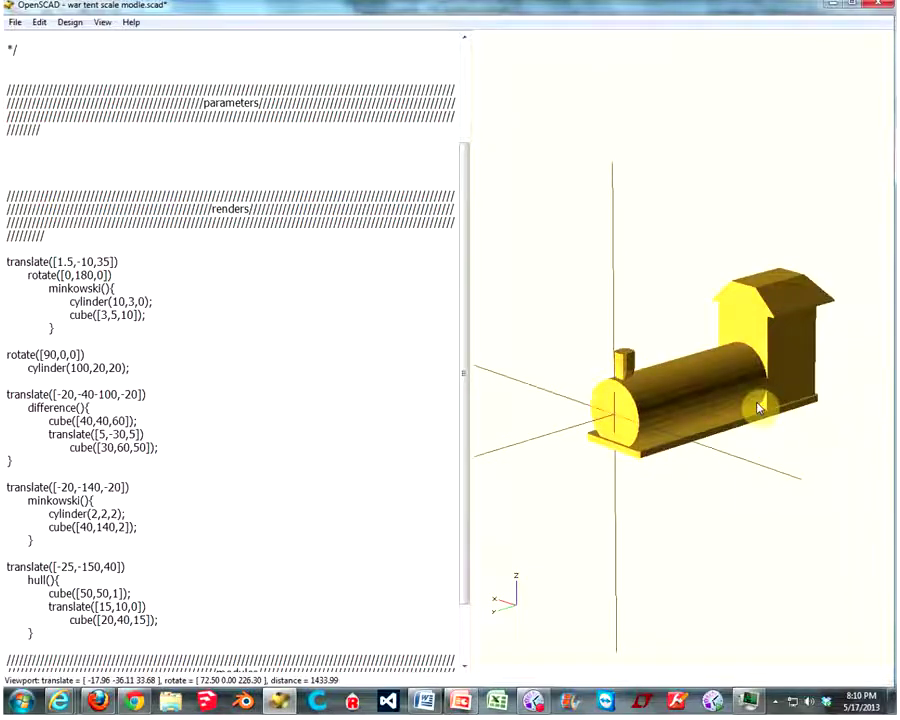
Save the locomotive design with Save As under the name train.scad.
click(121, 187)
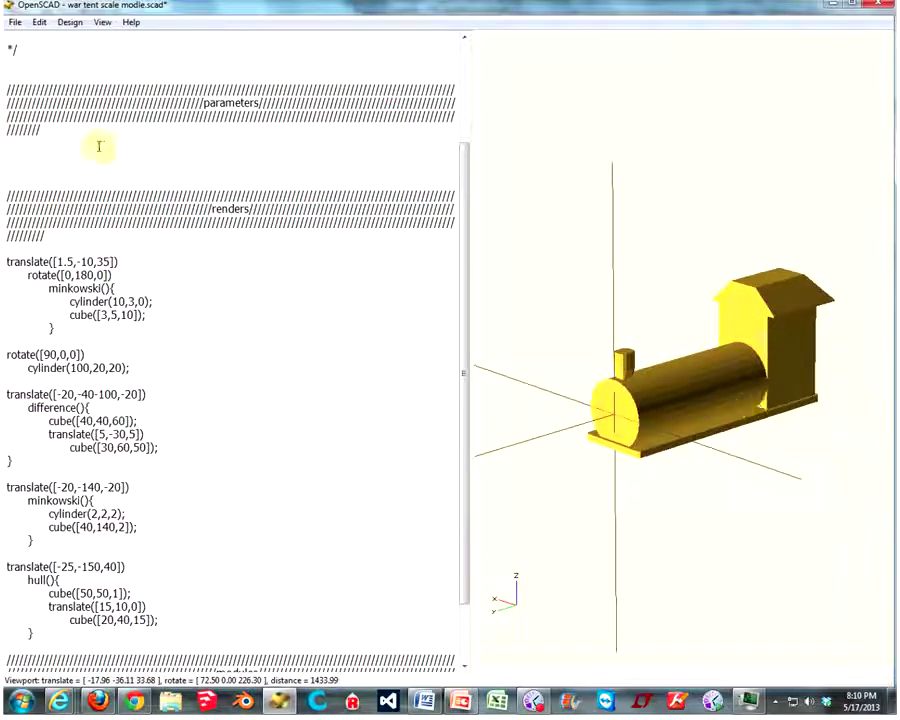
click(15, 22)
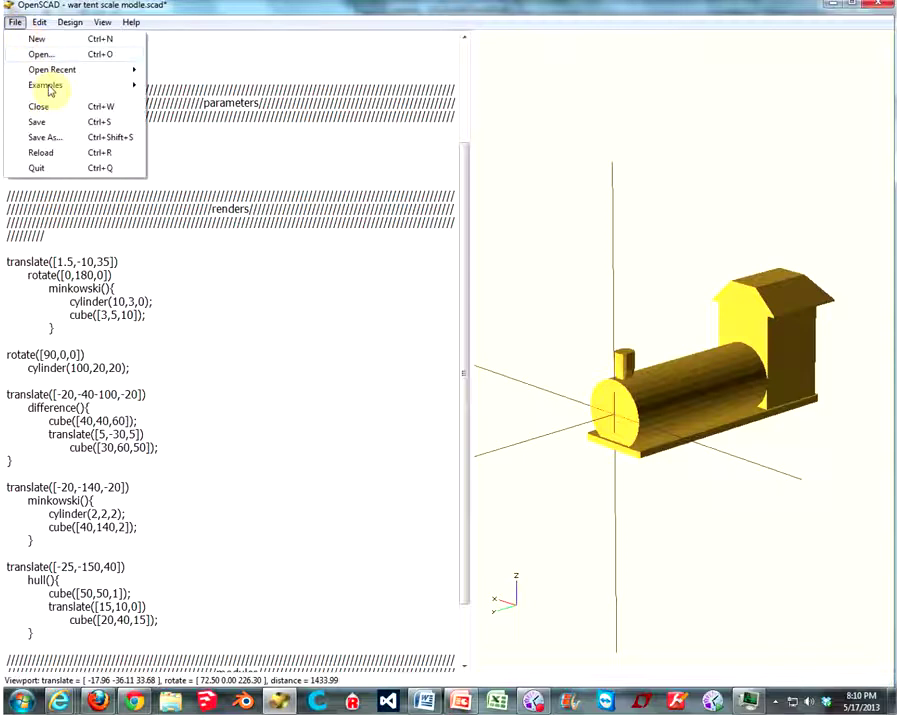
click(59, 139)
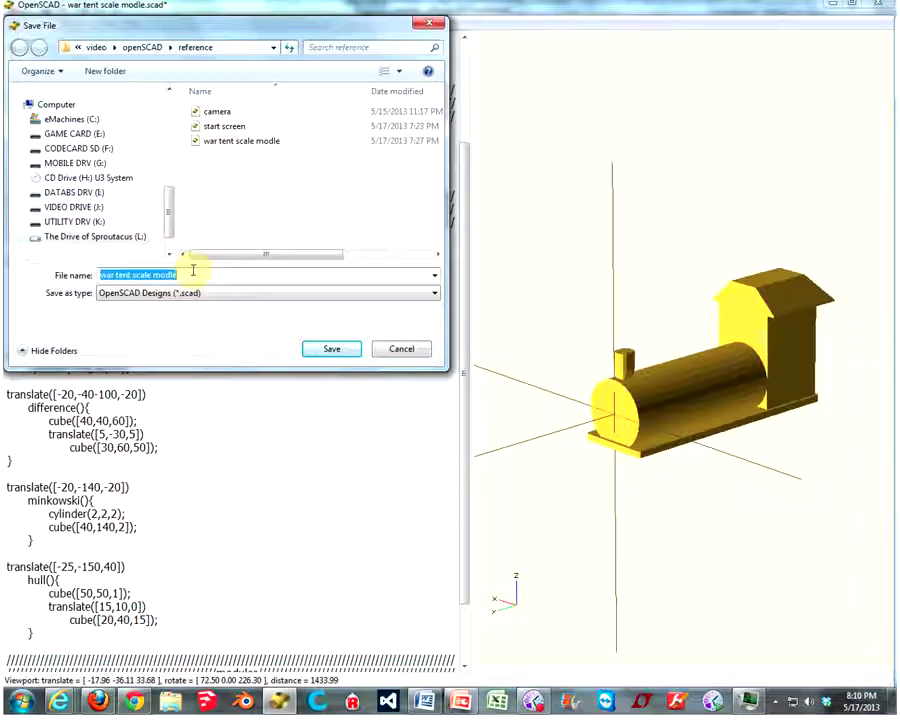
text(train)
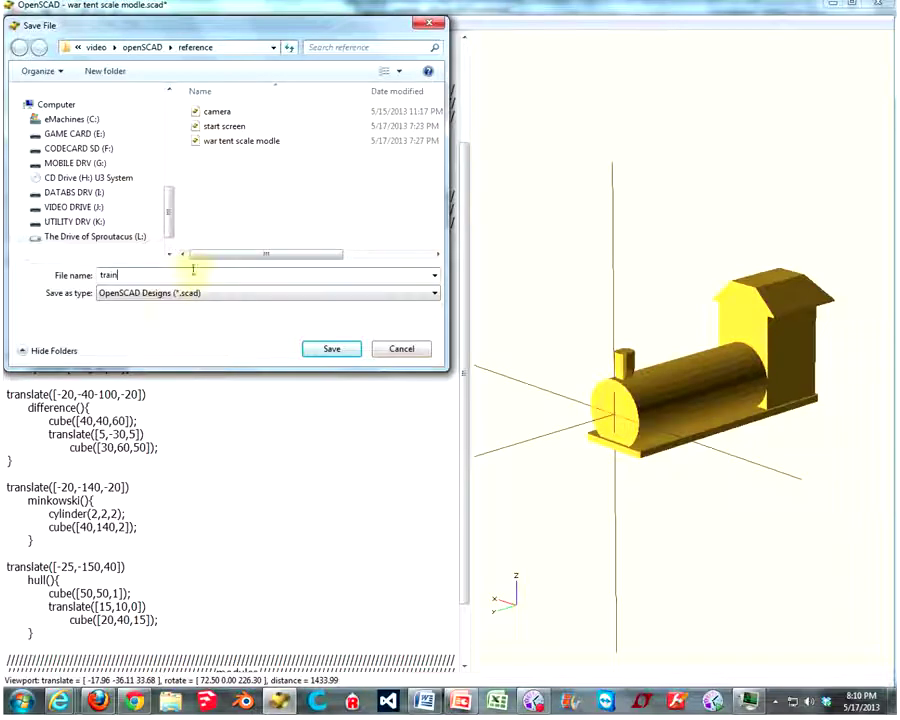
click(340, 355)
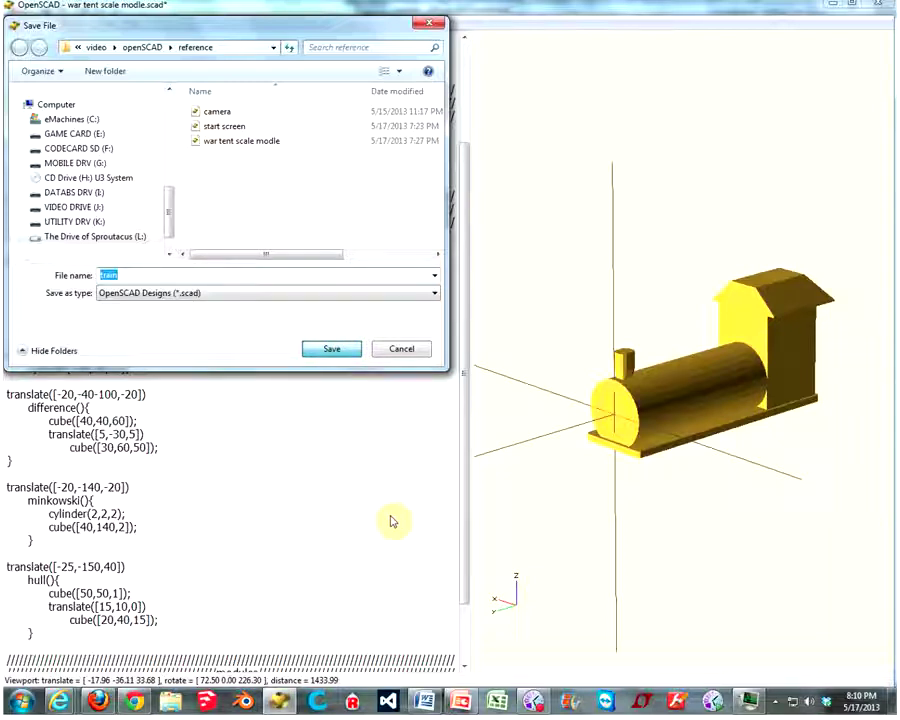
key(Return)
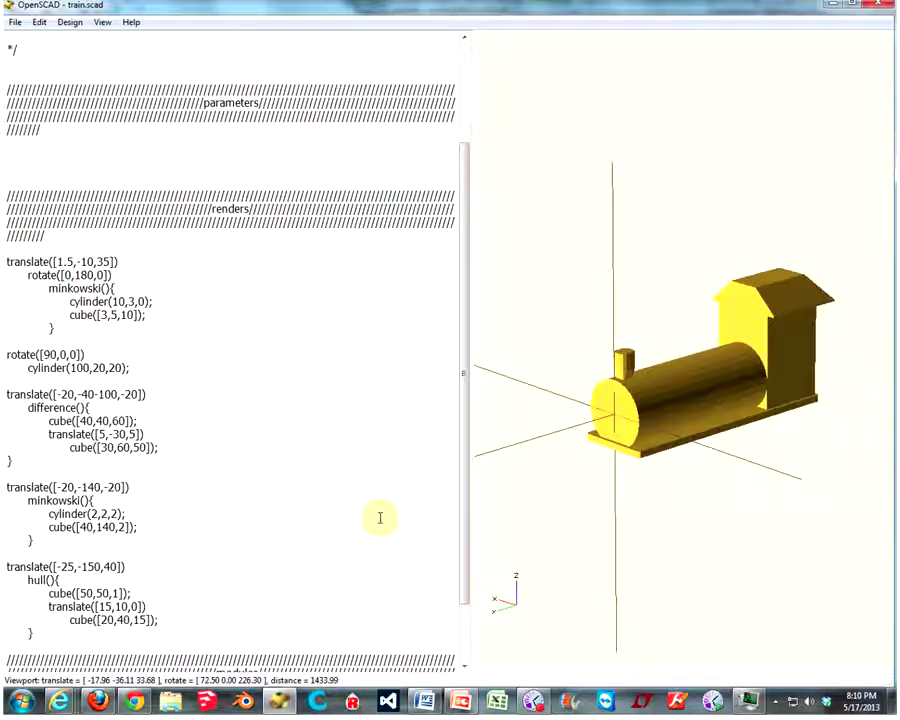
scroll(380, 517, up, 2)
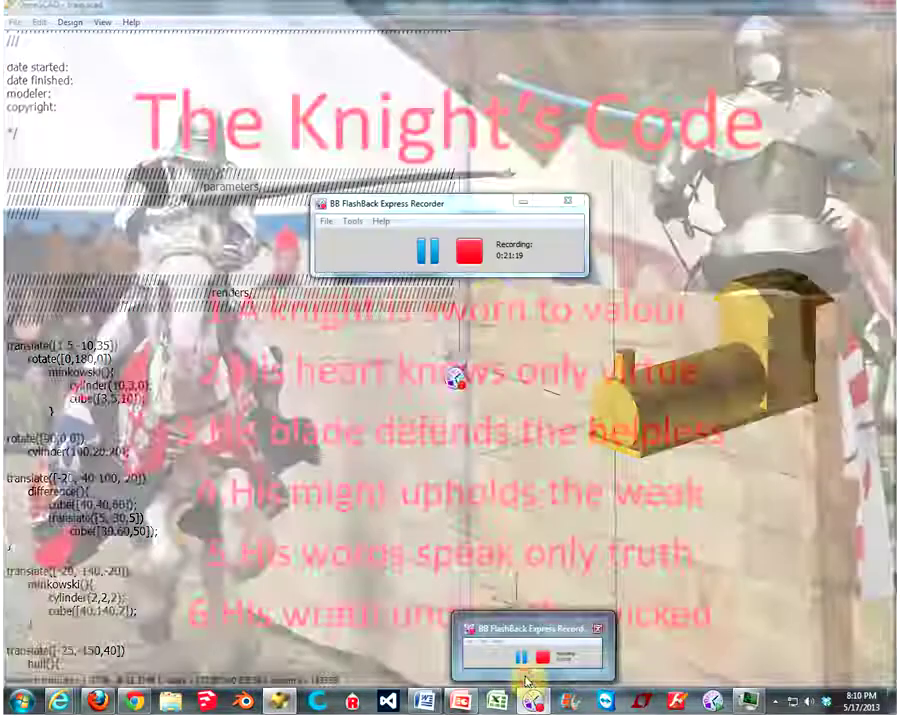
click(520, 645)
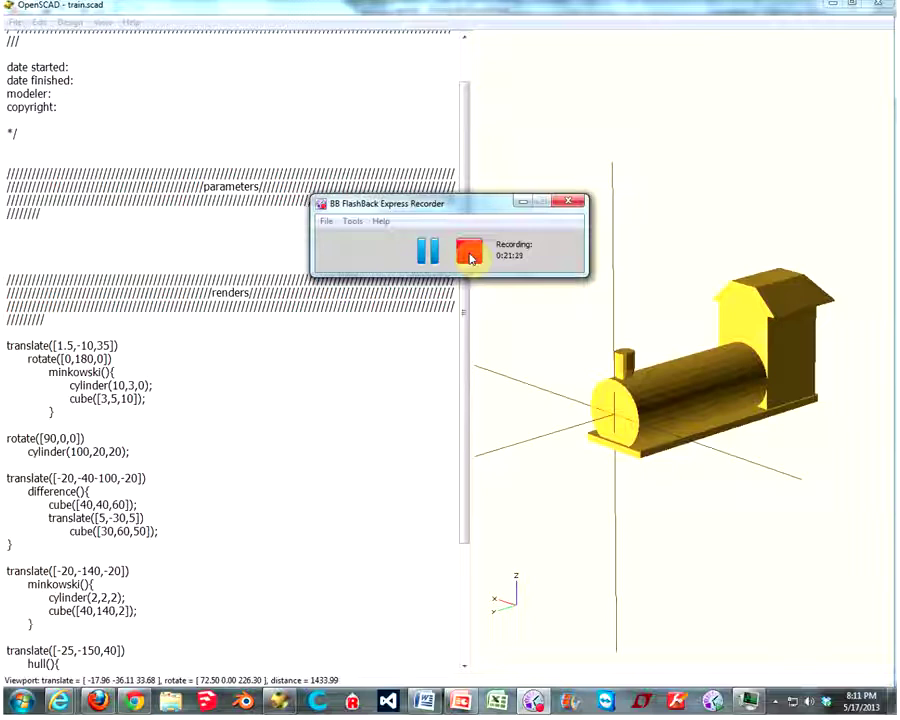